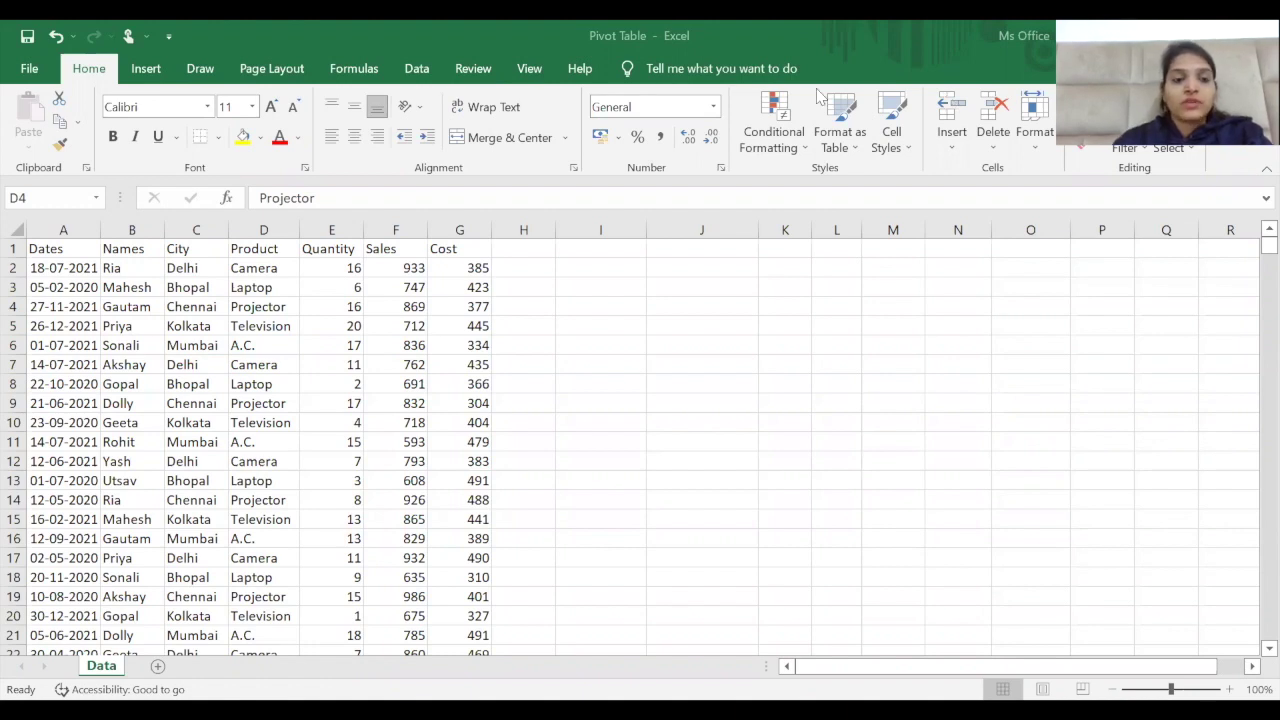
Step: Create a pivot table from the data range A1:G569, placed at cell I3 of the existing Data worksheet
left_click(268, 384)
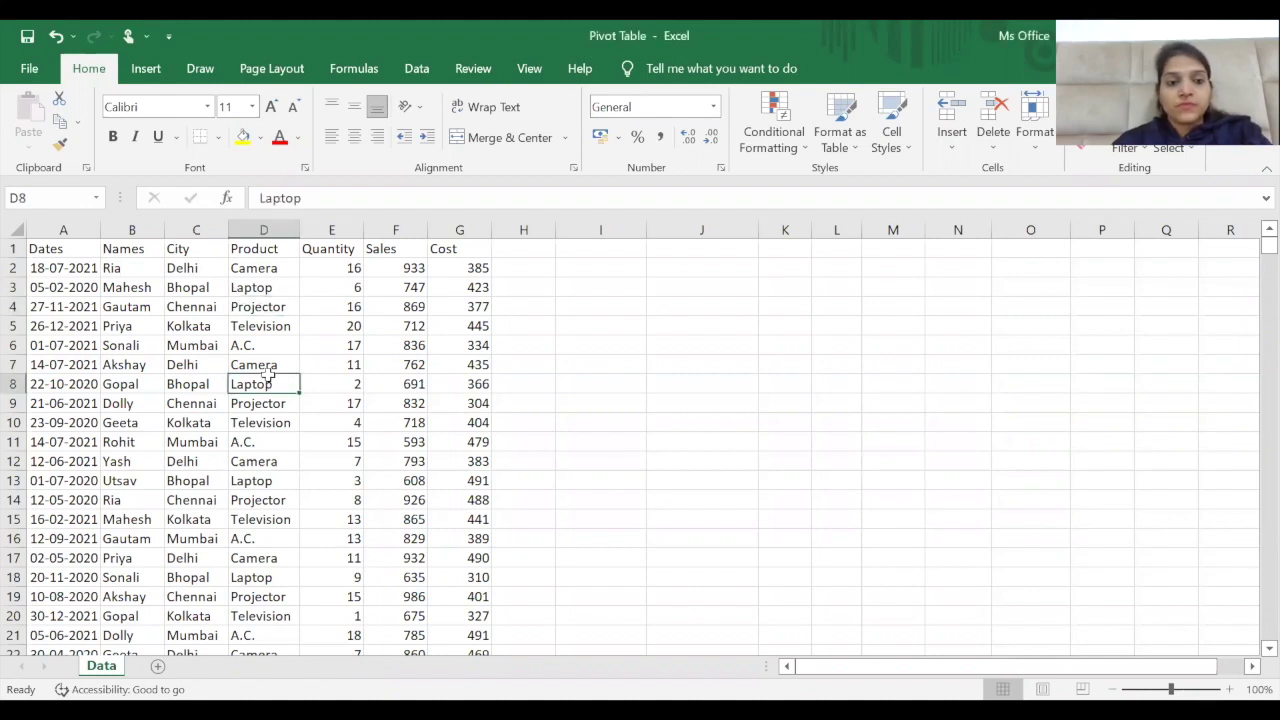
left_click(145, 72)
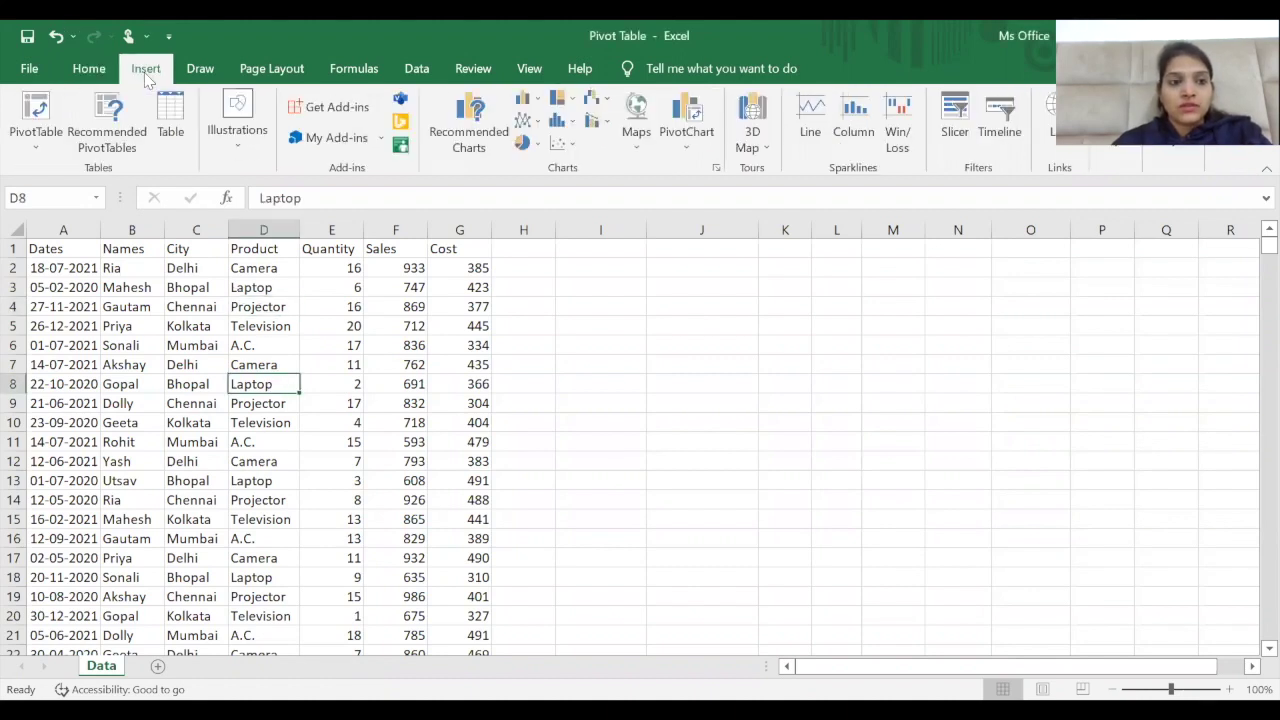
left_click(42, 117)
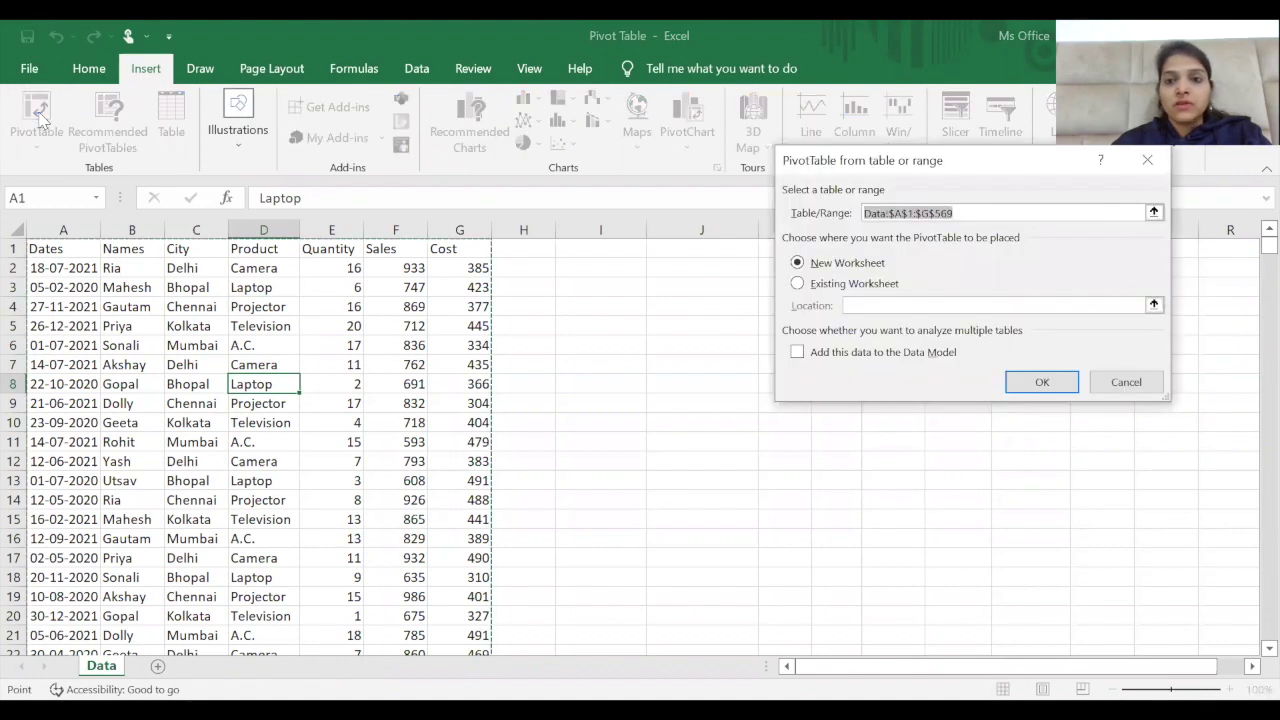
left_click(797, 285)
left_click(583, 291)
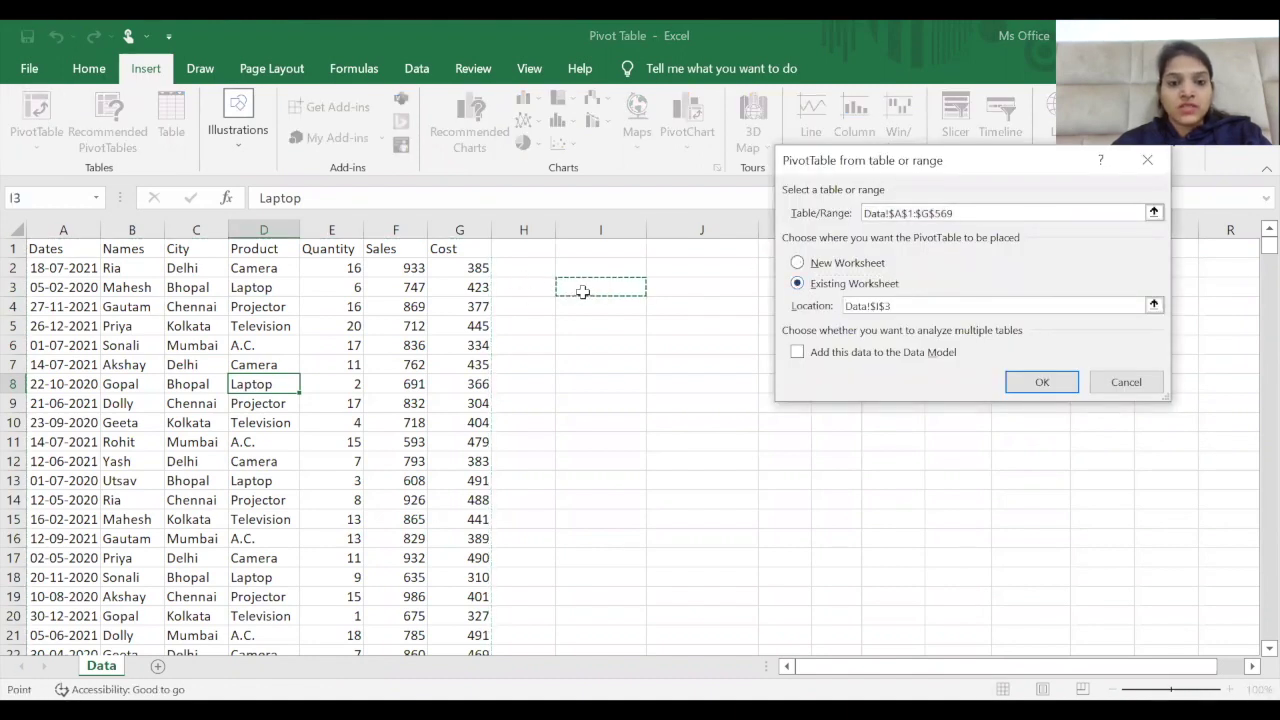
left_click(1056, 382)
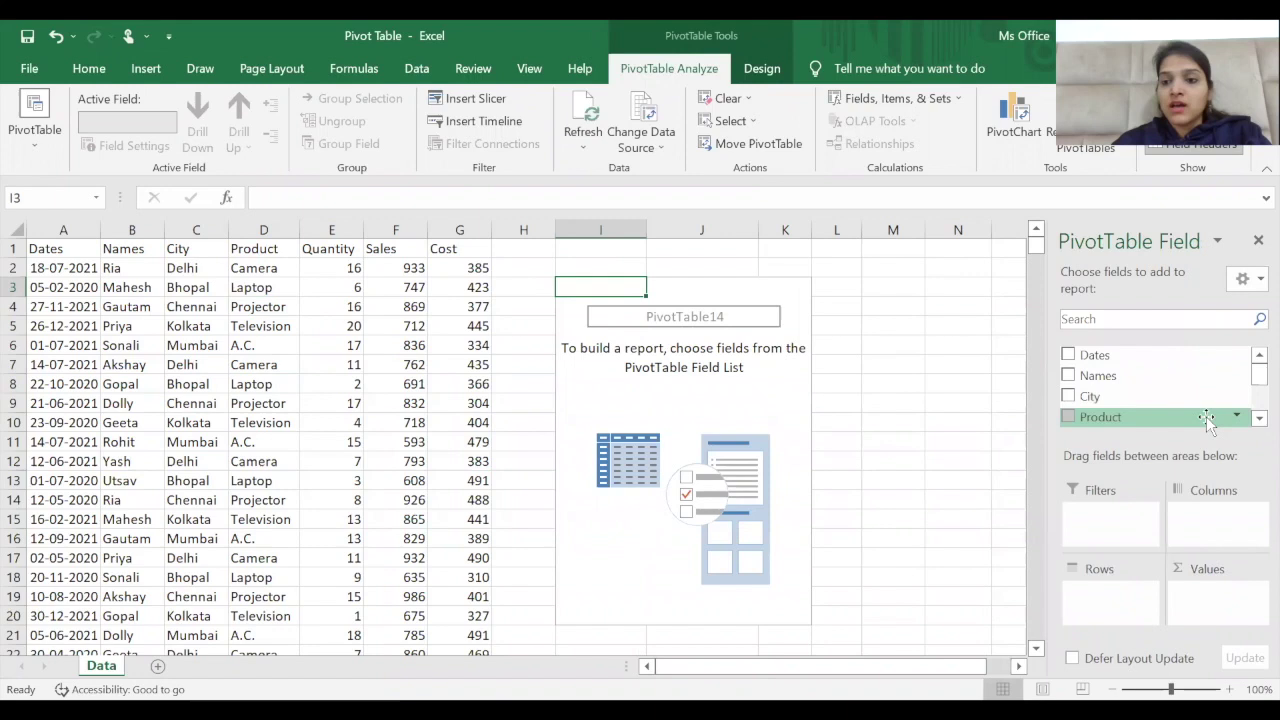
Step: Lay out the pivot table with Product as rows and the sum of Sales and count of Product as values
left_click(1256, 417)
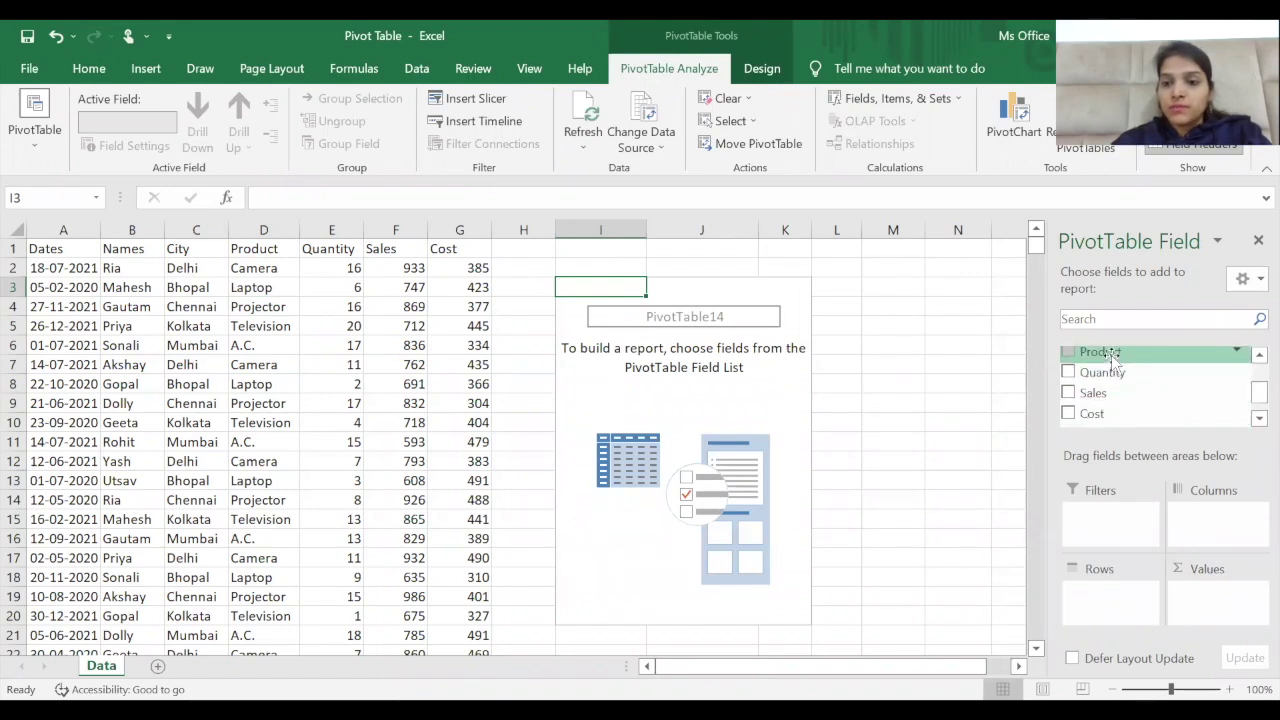
left_click_drag(1111, 355, 1088, 608)
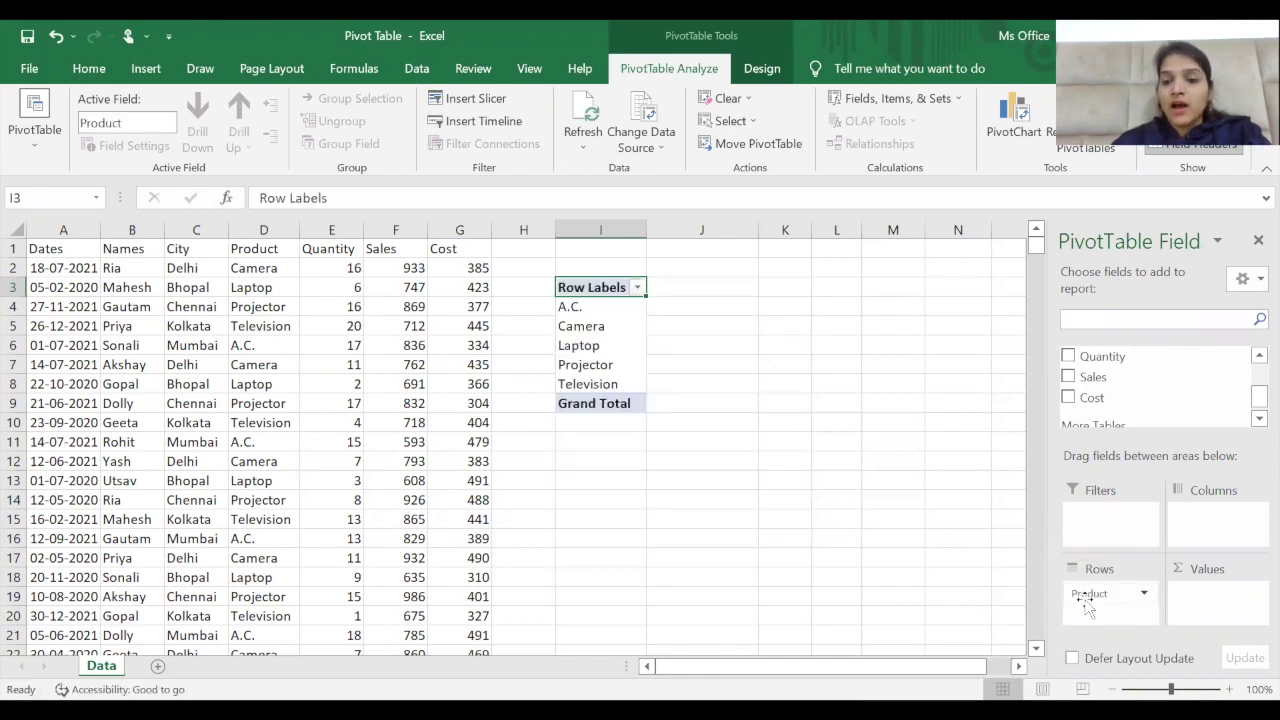
left_click(1254, 421)
left_click_drag(1093, 368, 1208, 600)
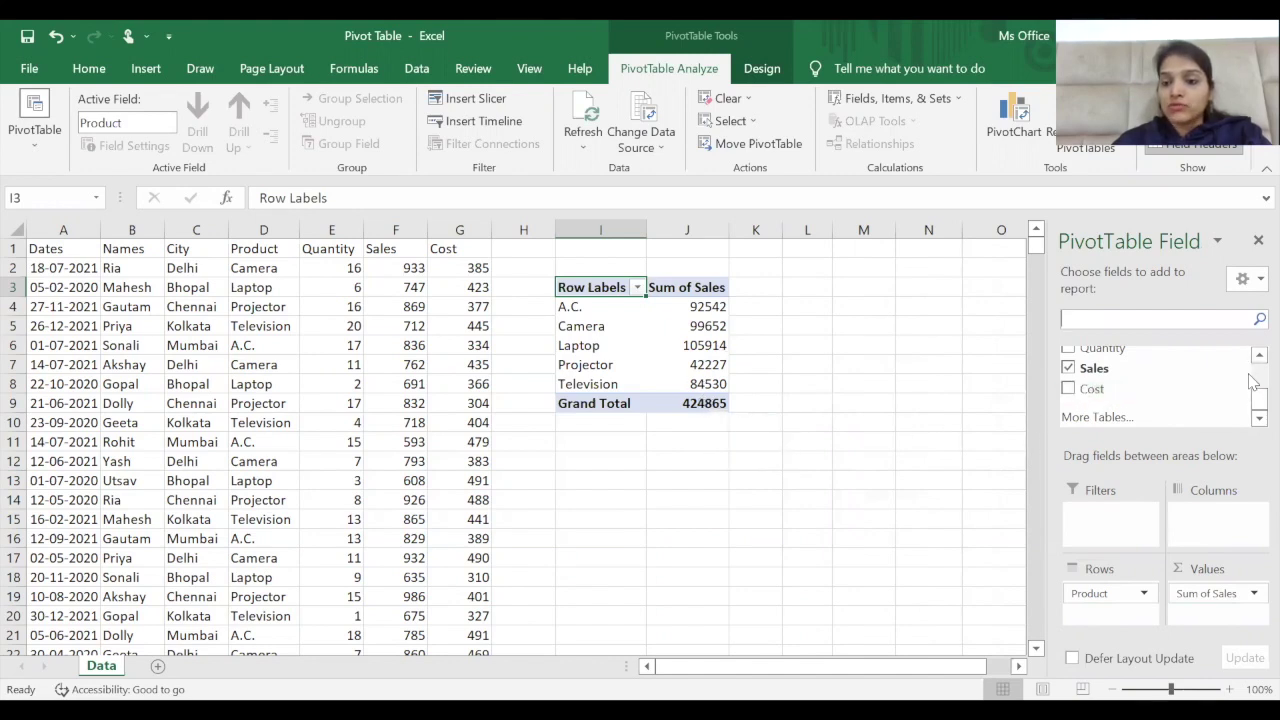
scroll(1253, 370, "up", 3)
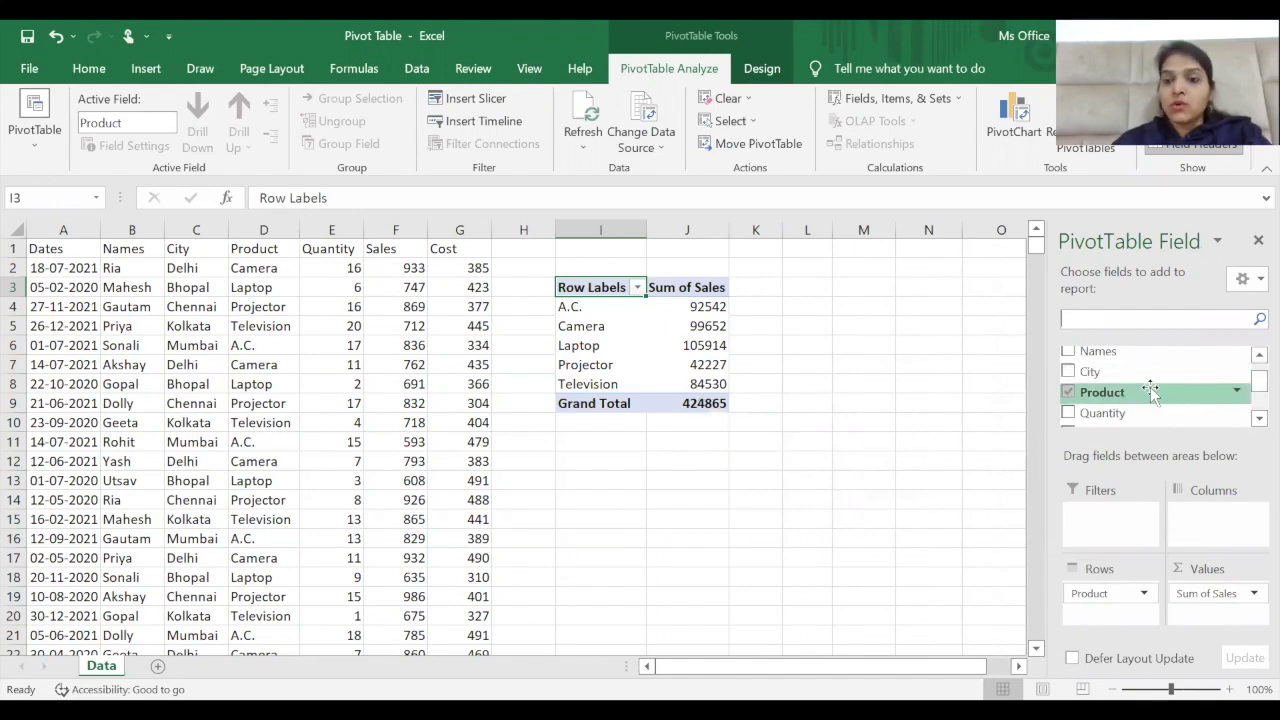
left_click_drag(1150, 391, 1217, 614)
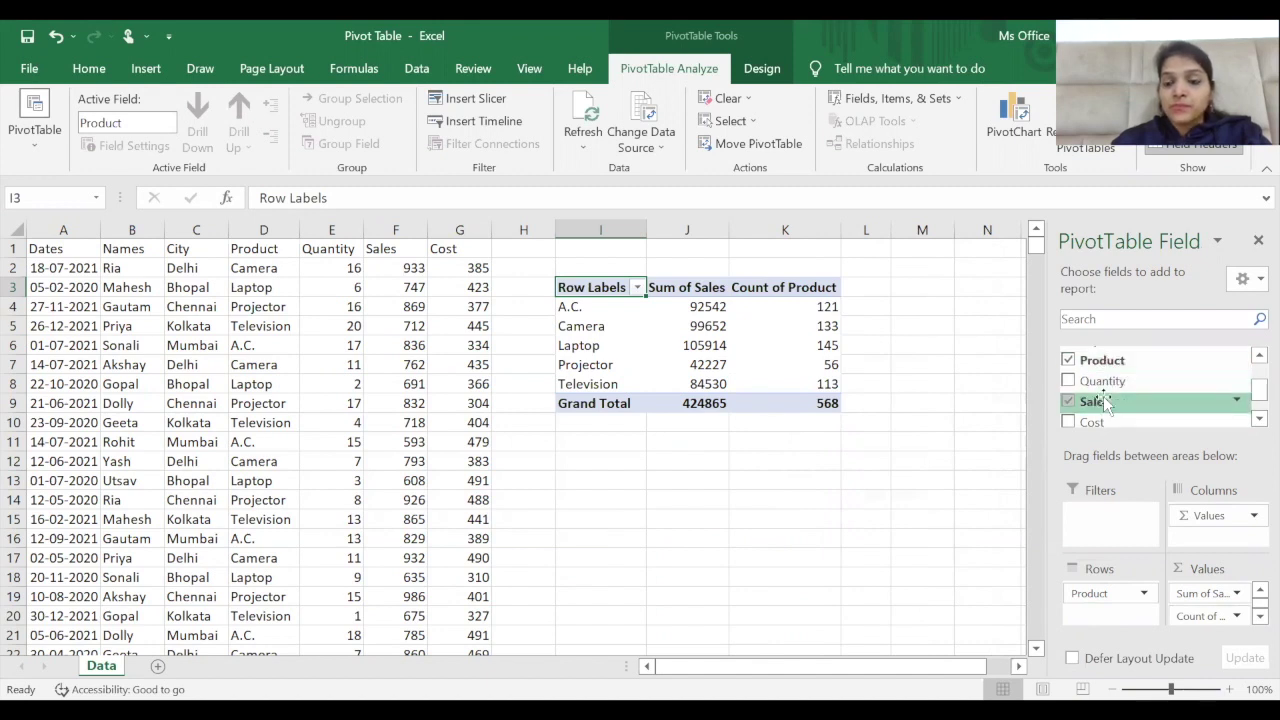
Step: Add the Sales field to the pivot table values three more times and close the field list
left_click_drag(1106, 402, 1205, 620)
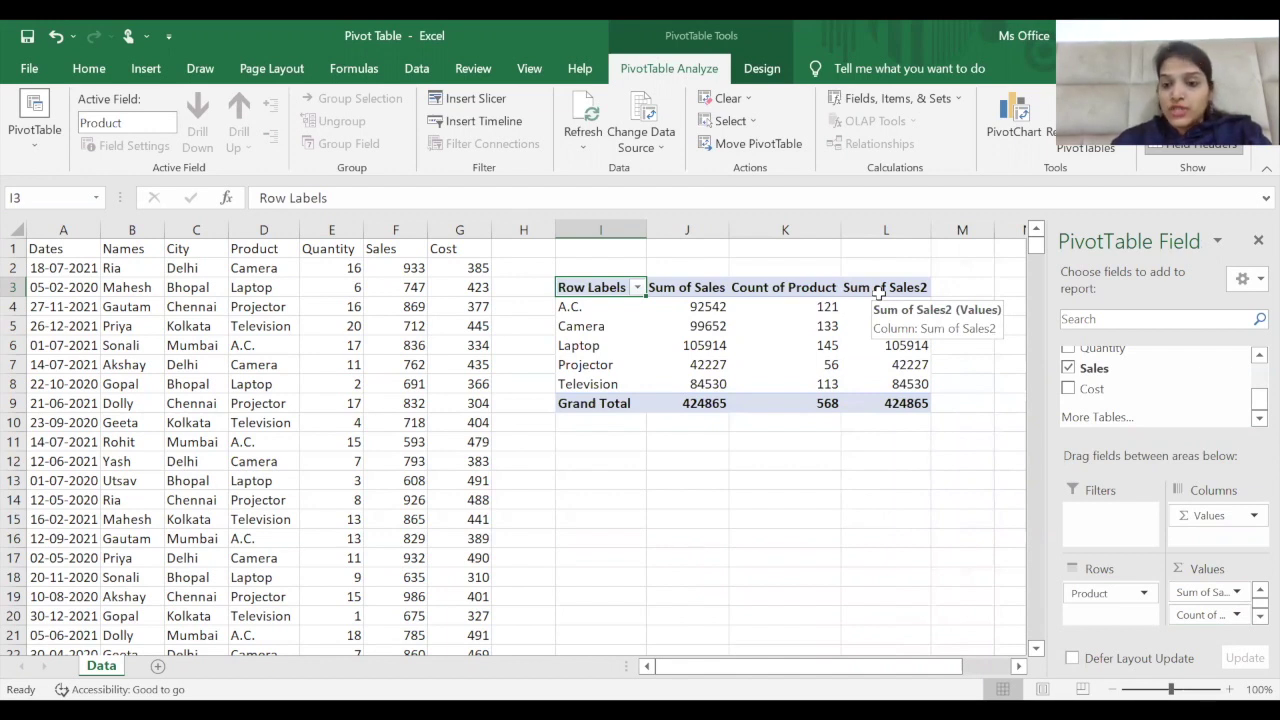
left_click_drag(1095, 372, 1197, 621)
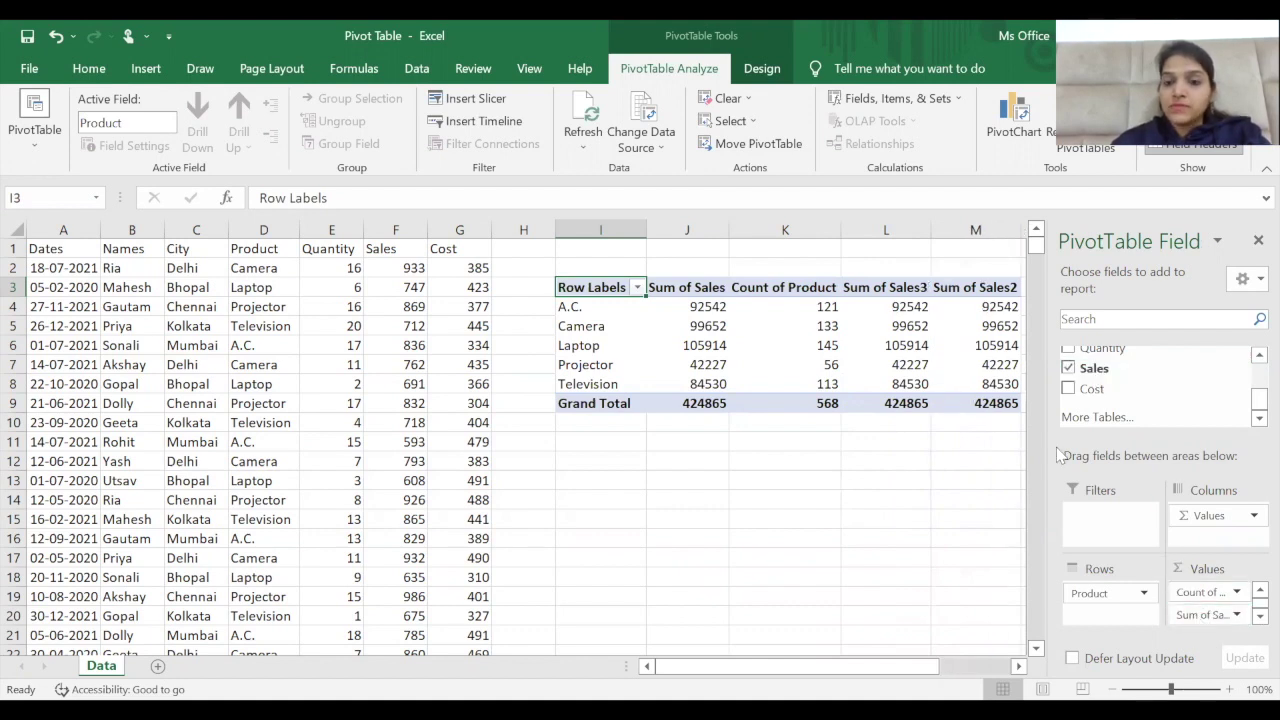
left_click_drag(1101, 372, 1205, 615)
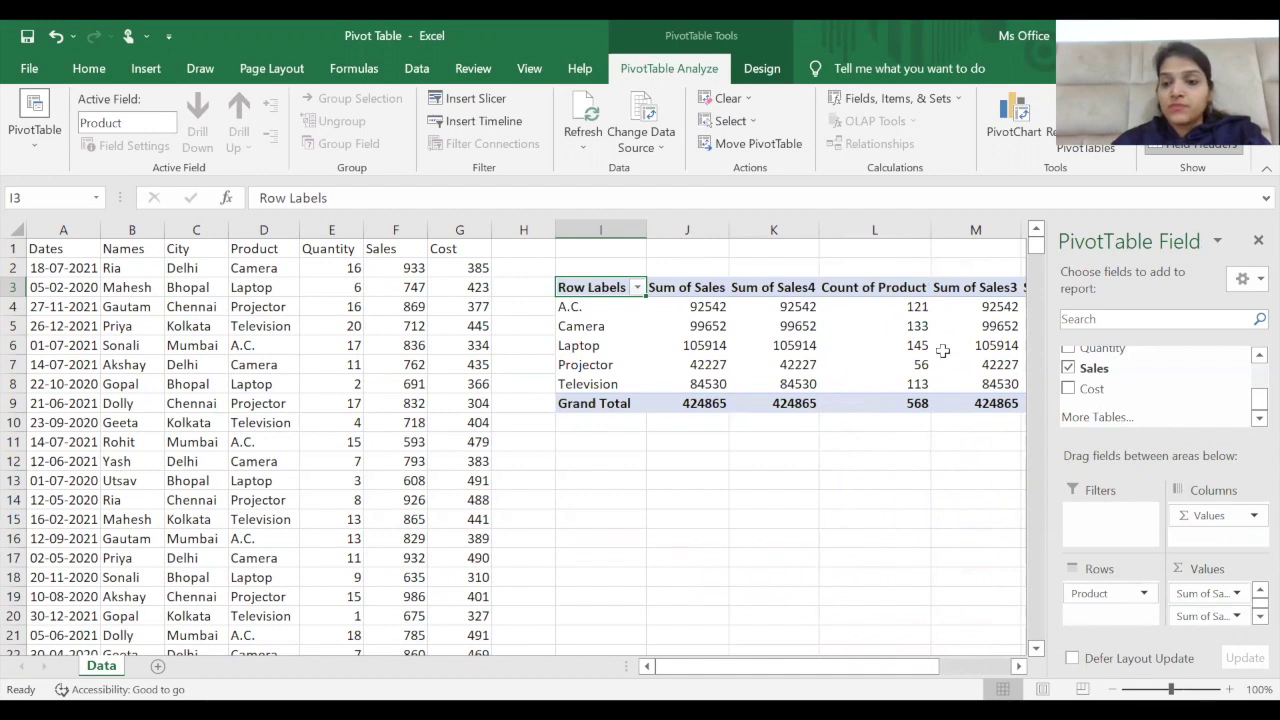
left_click(1257, 242)
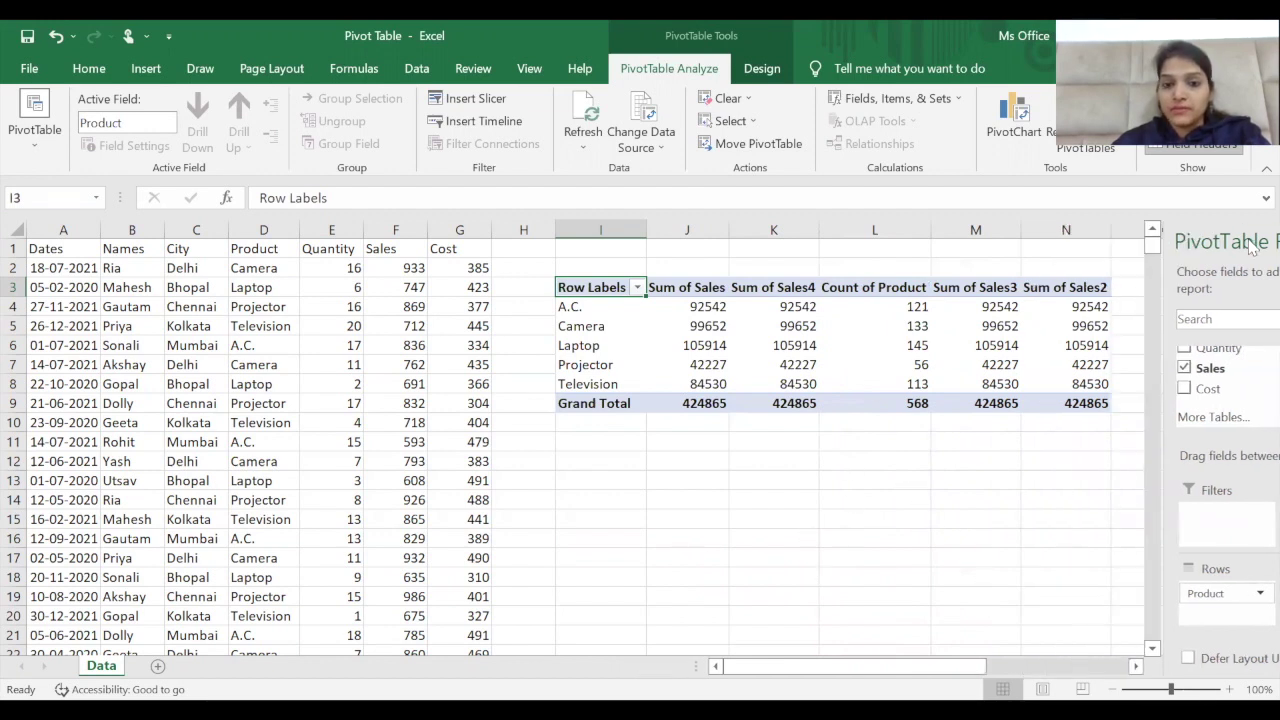
Step: Set the custom name of the Sum of Sales value field to Total Sales
left_click(683, 288)
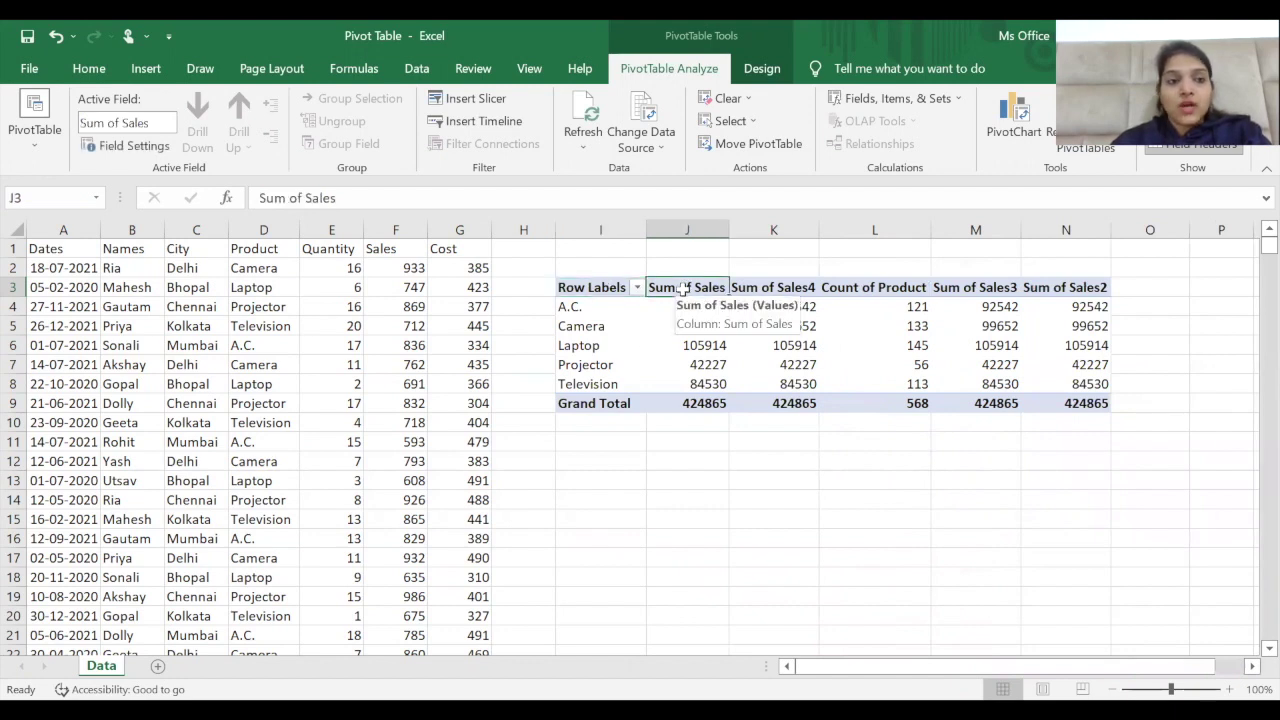
double_click(683, 288)
left_click(944, 140)
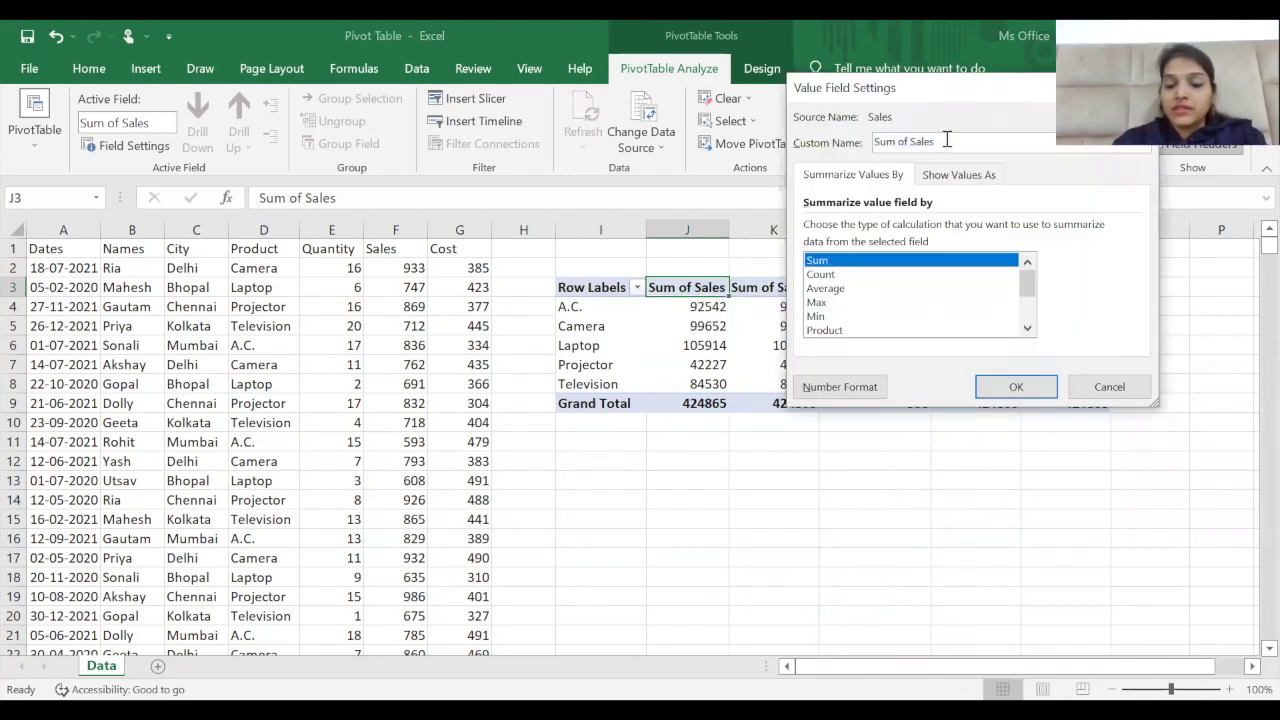
key("BackSpace")
key("BackSpace")
key("BackSpace")
key("BackSpace")
key("BackSpace")
key("BackSpace")
key("BackSpace")
key("BackSpace")
key("BackSpace")
key("BackSpace")
key("BackSpace")
key("BackSpace")
type("To")
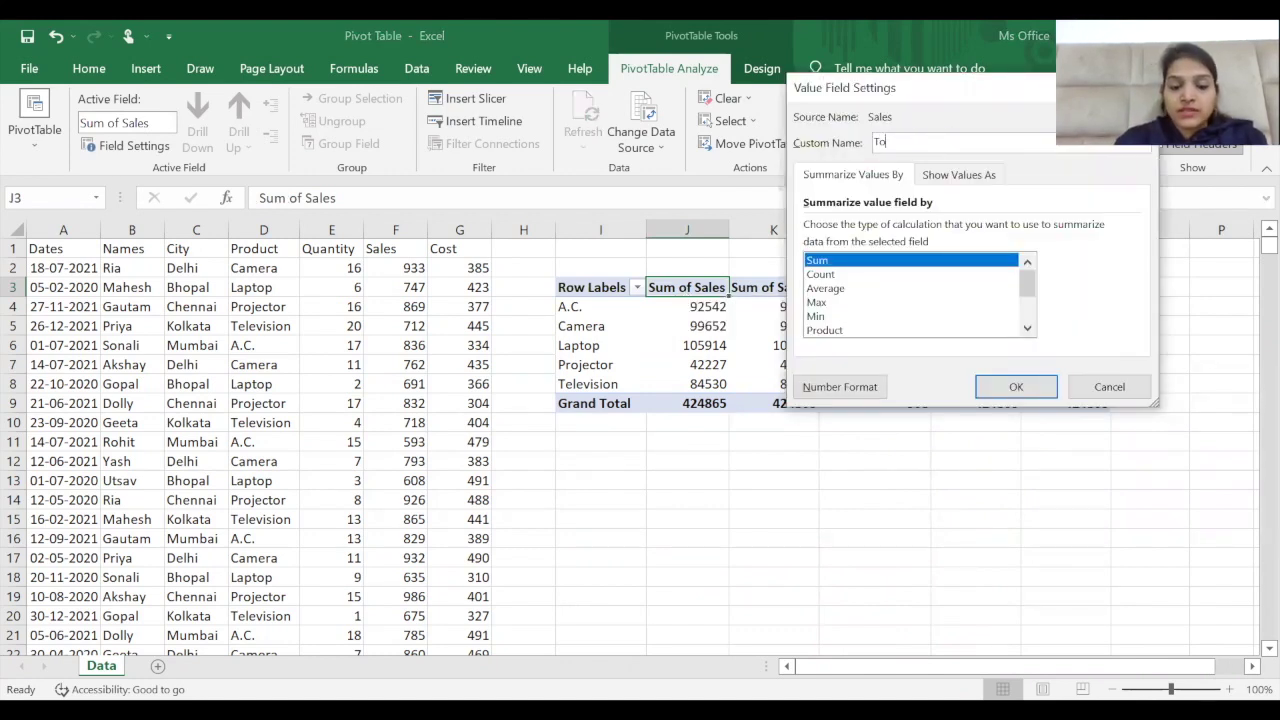
type("tal Sal")
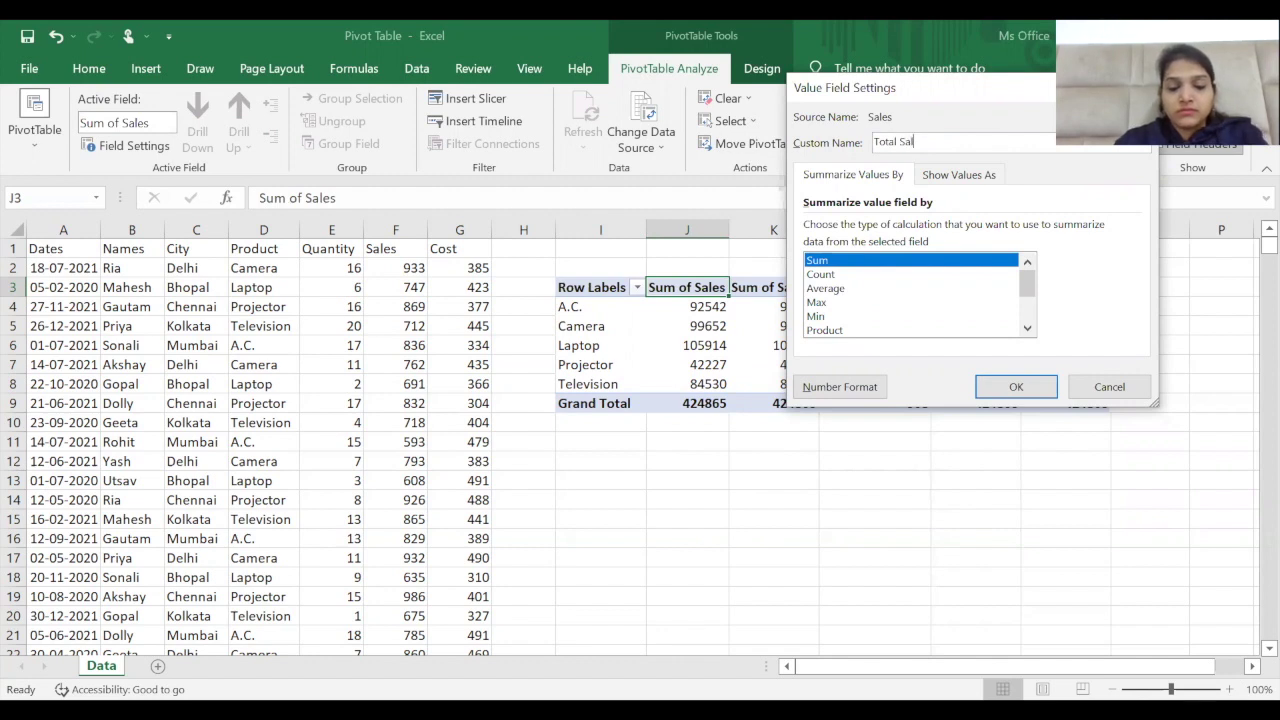
Step: Format the Total Sales field as currency with 0 decimal places and apply the field settings
left_click(843, 390)
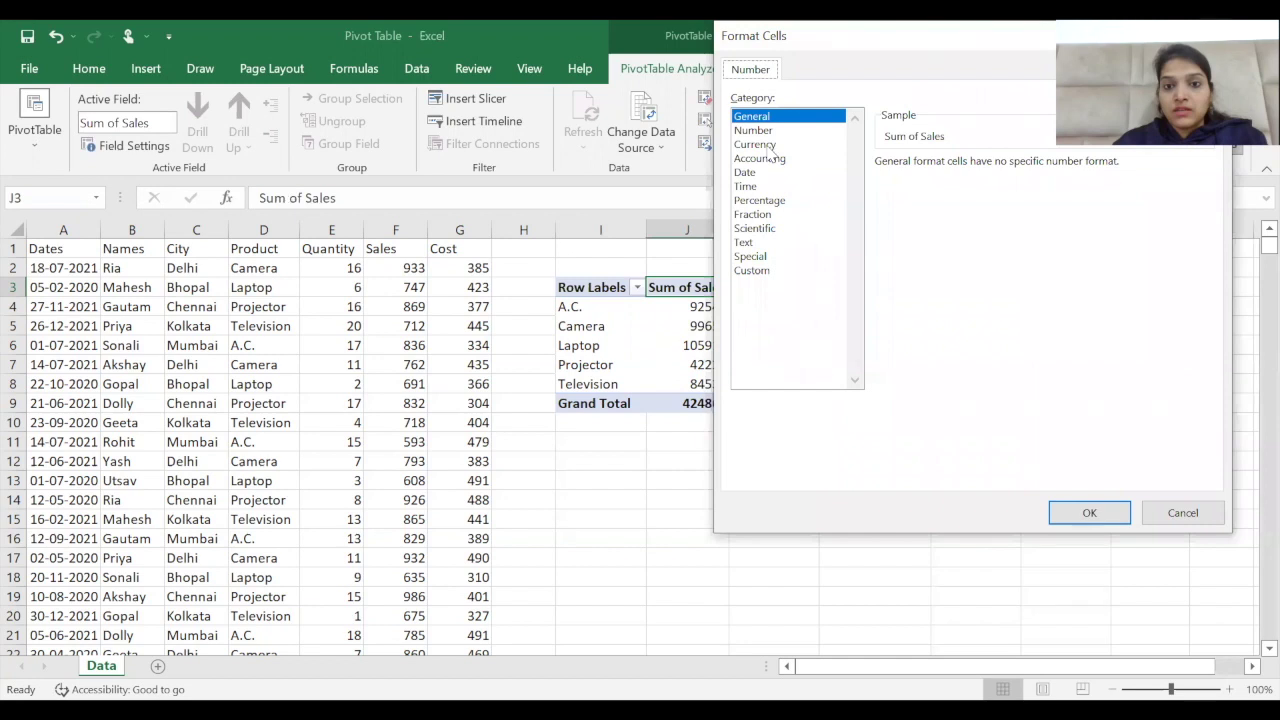
left_click(768, 146)
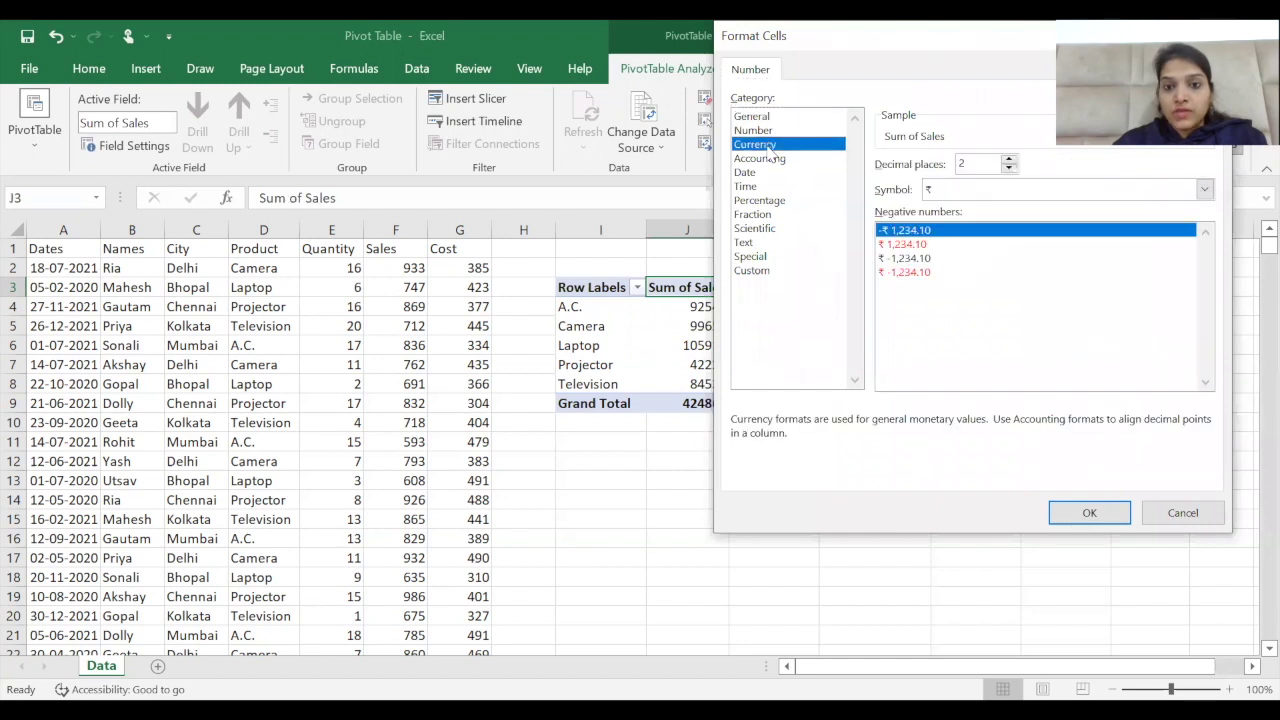
double_click(962, 164)
type("0")
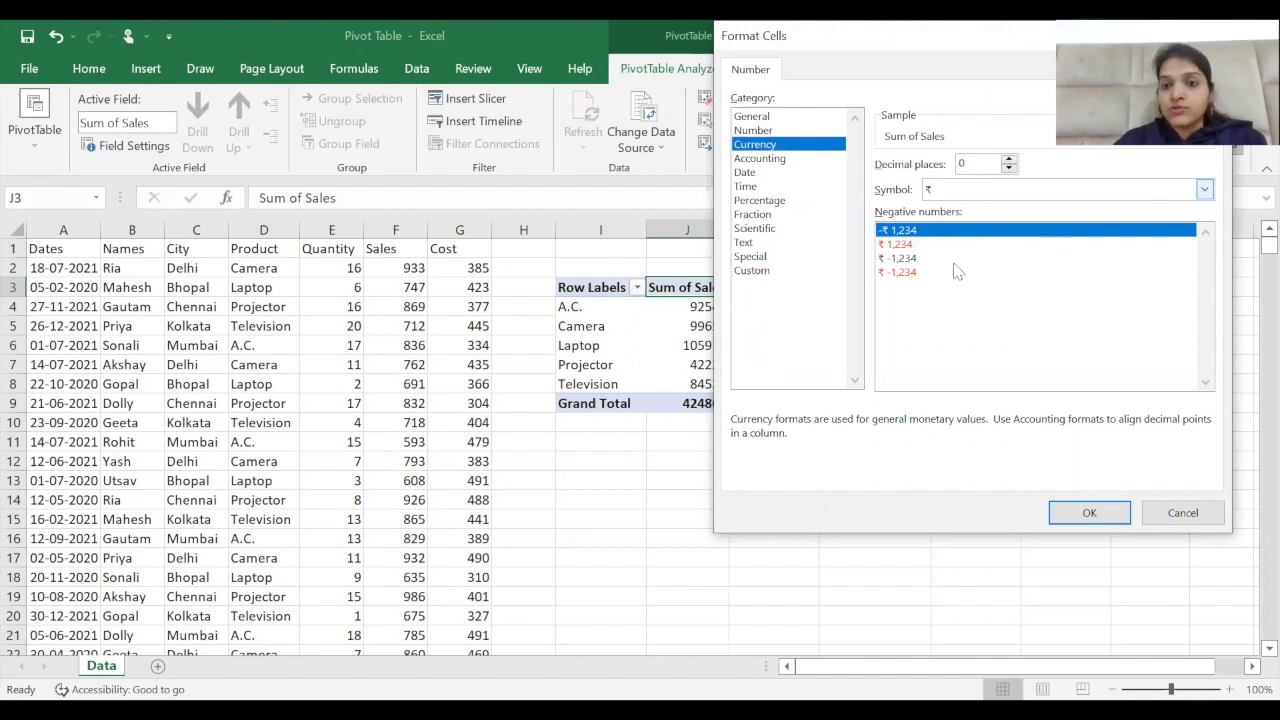
left_click(1073, 517)
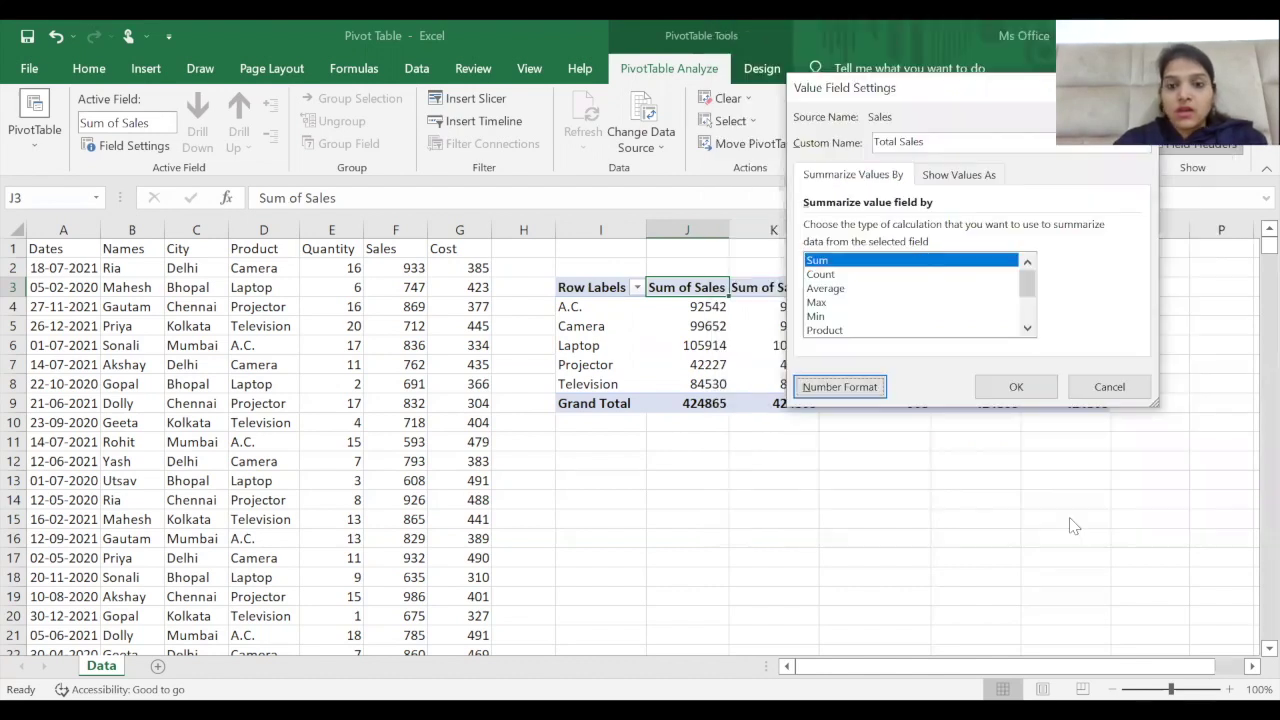
left_click(1020, 392)
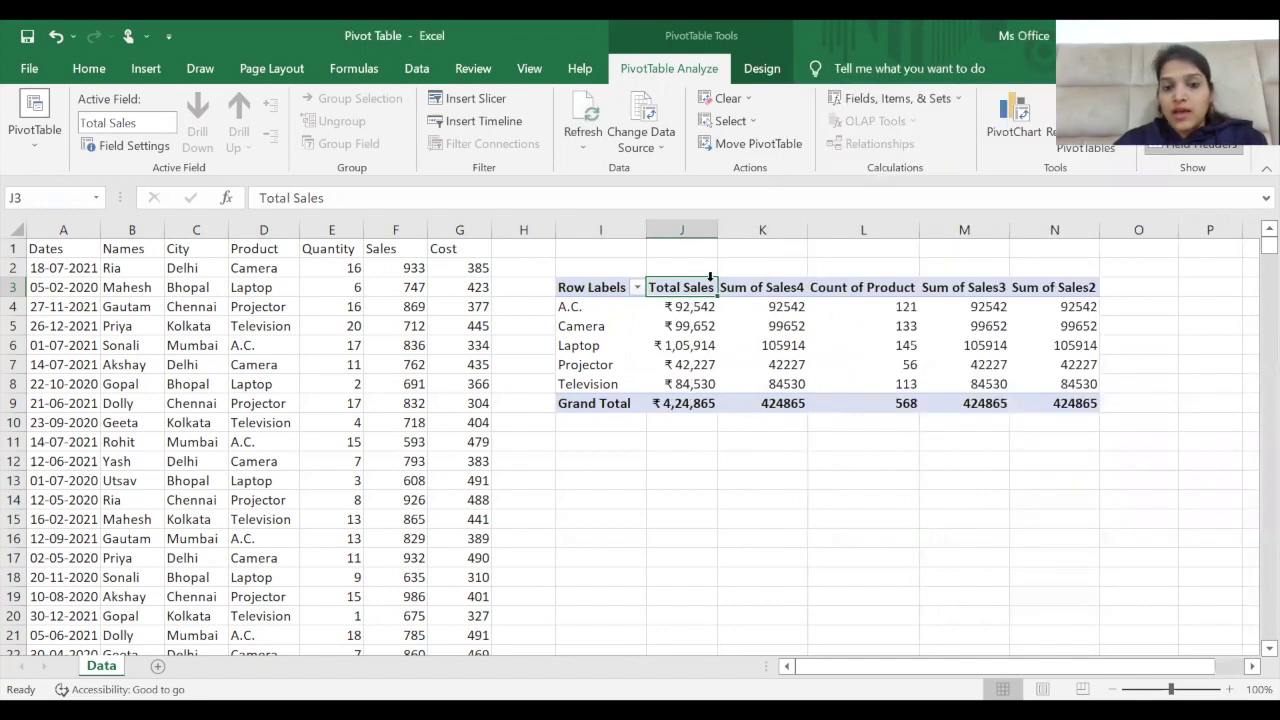
Step: Rename the Count of Product value field as Count
left_click(766, 287)
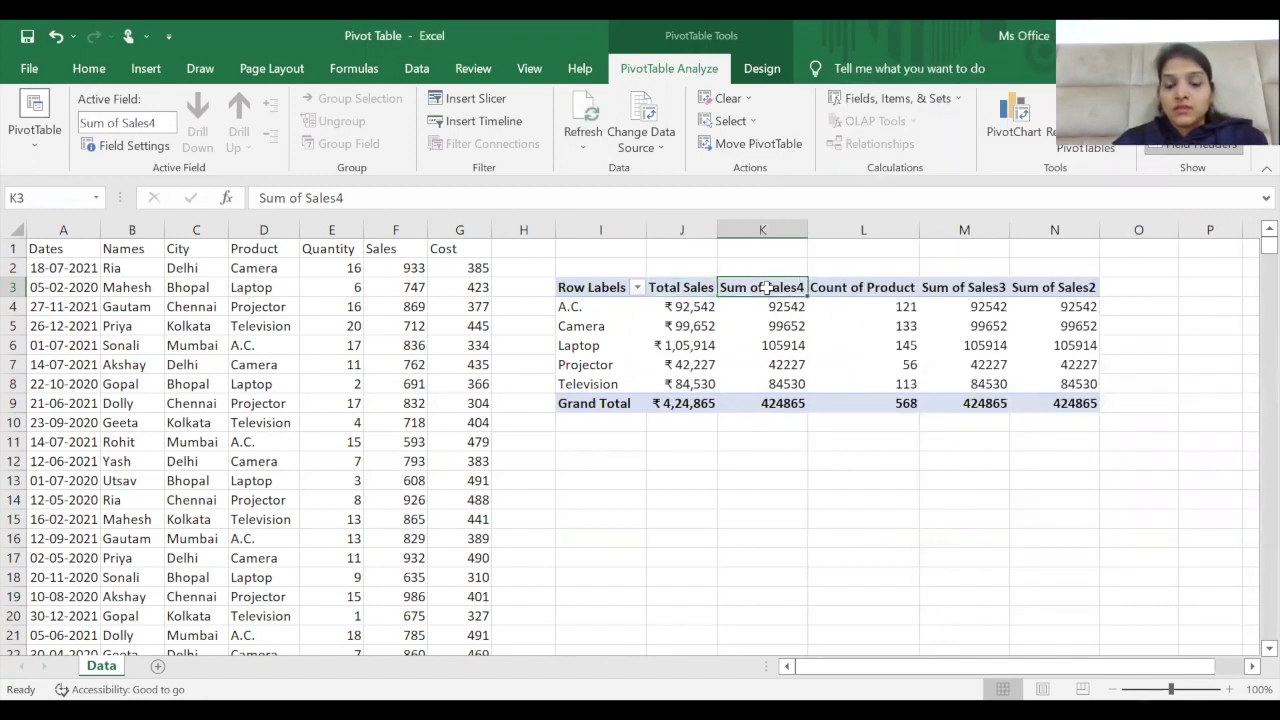
left_click(848, 287)
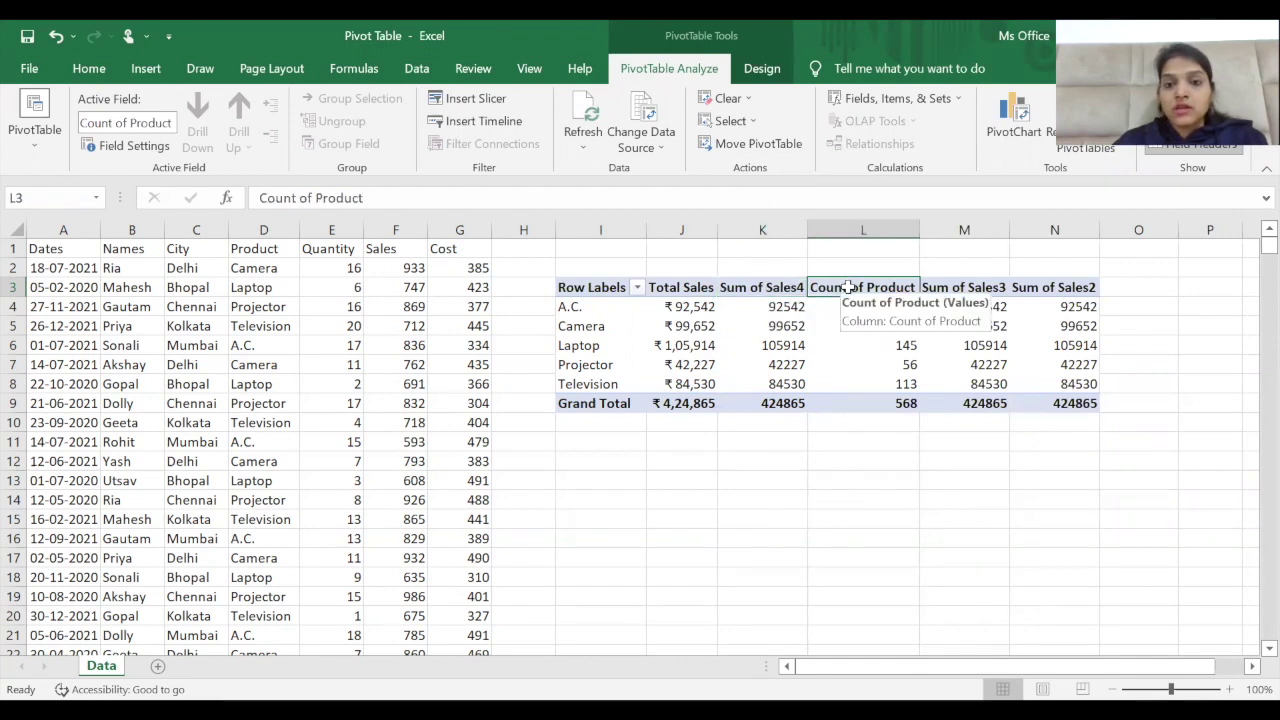
double_click(848, 287)
left_click(997, 141)
key("BackSpace")
key("BackSpace")
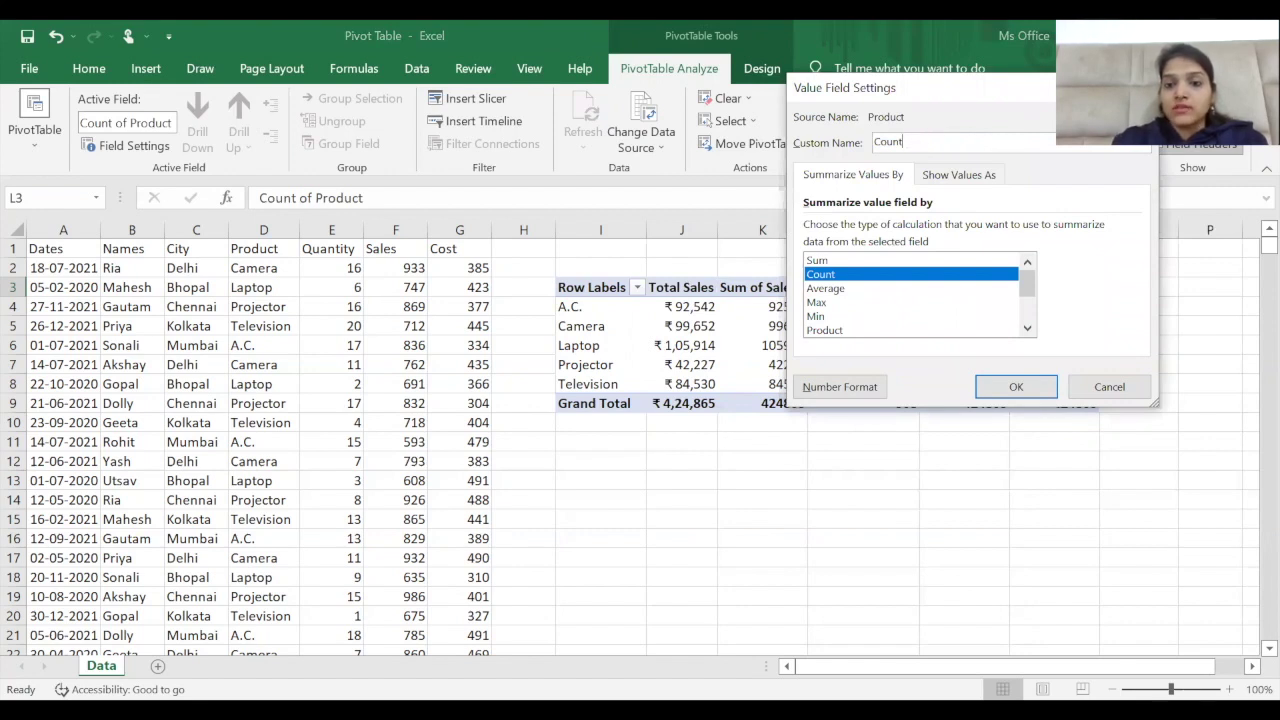
left_click(1016, 386)
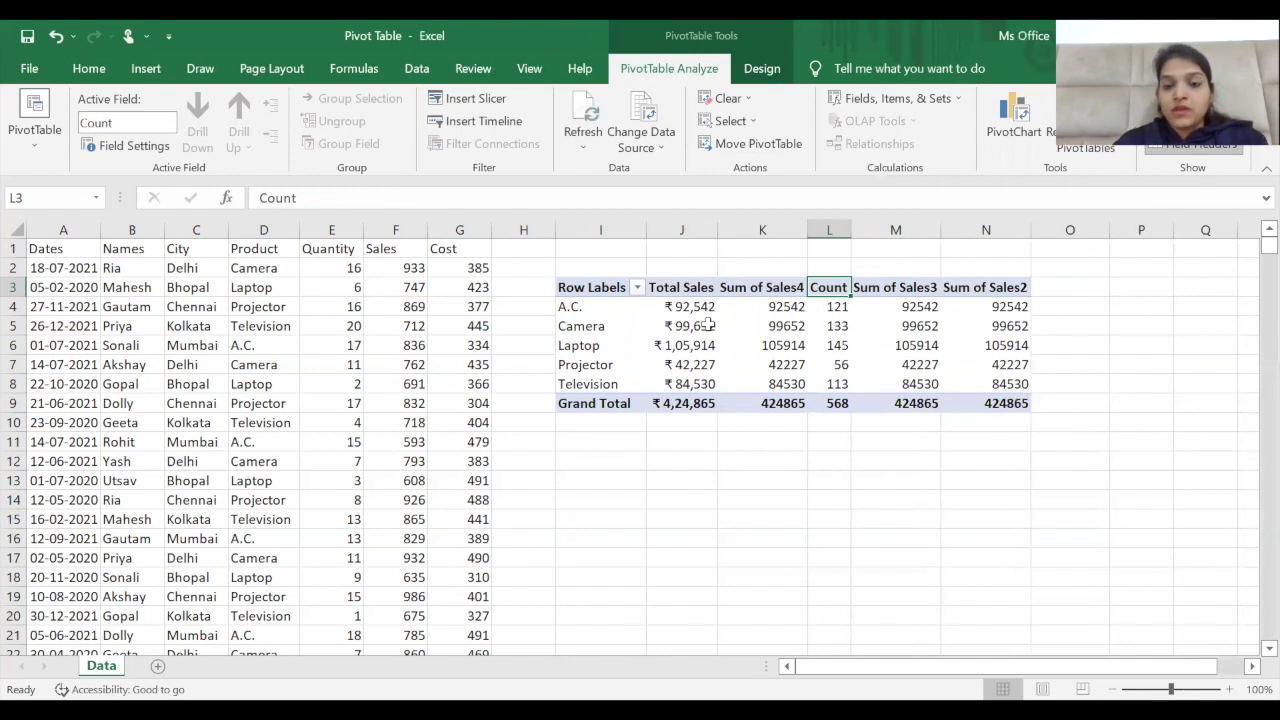
Step: Summarize the Sum of Sales4 field by Average and set its custom name to Average
left_click(774, 288)
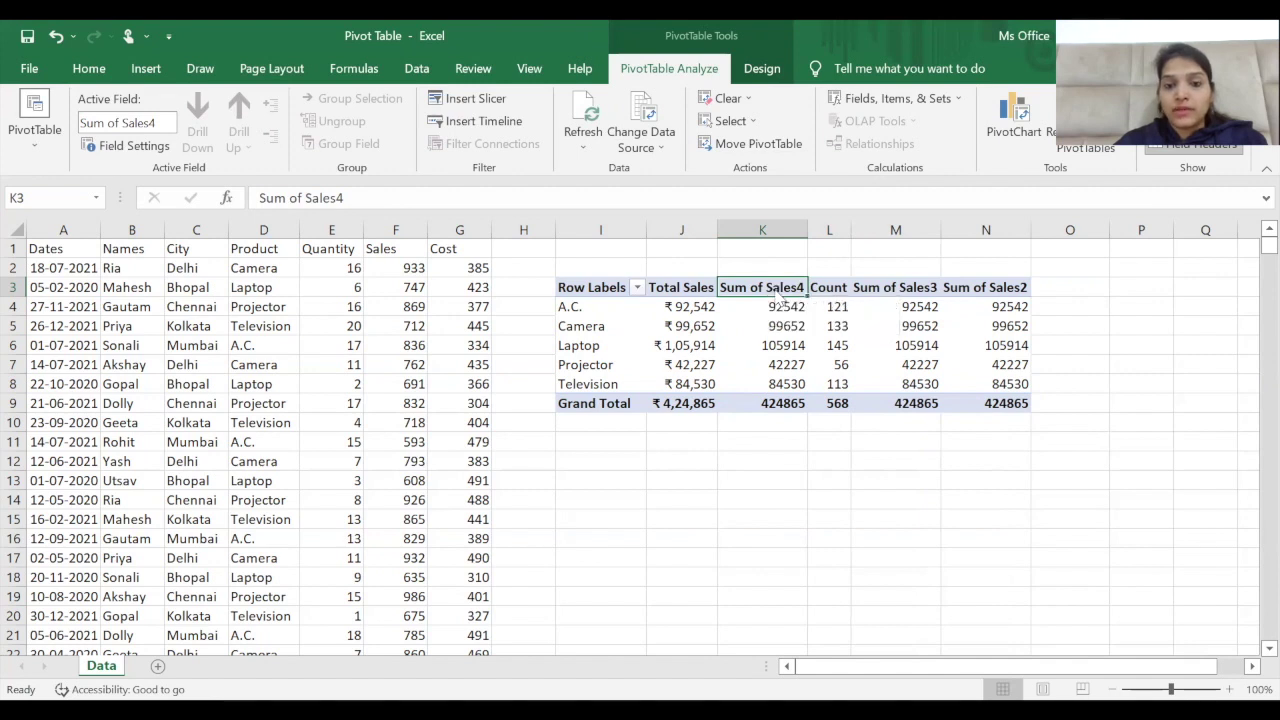
double_click(774, 288)
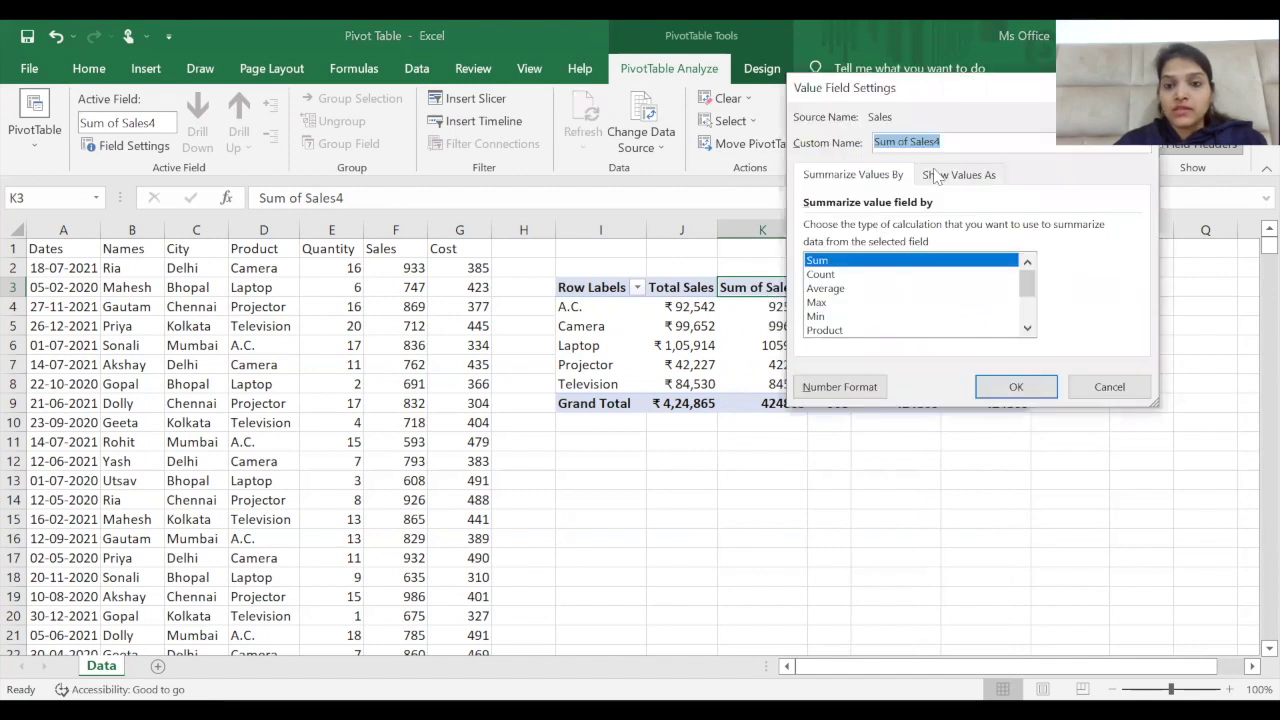
left_click(836, 289)
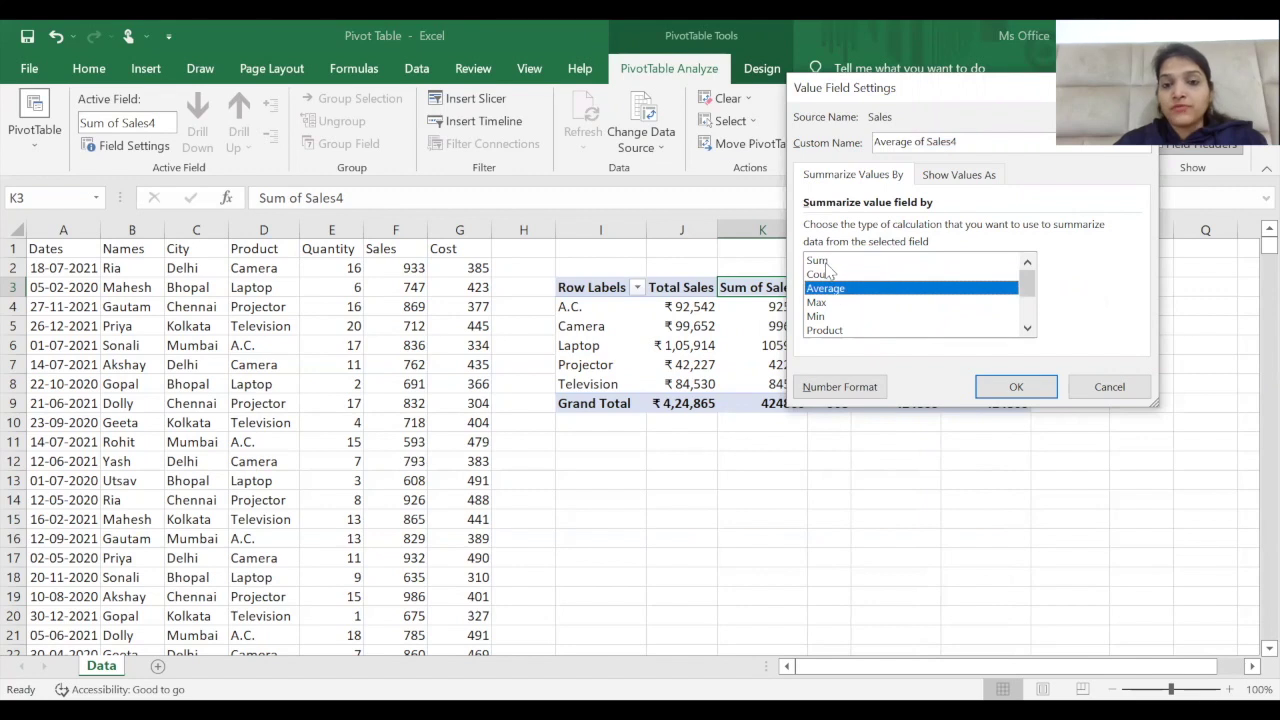
left_click(981, 139)
key("BackSpace")
key("BackSpace")
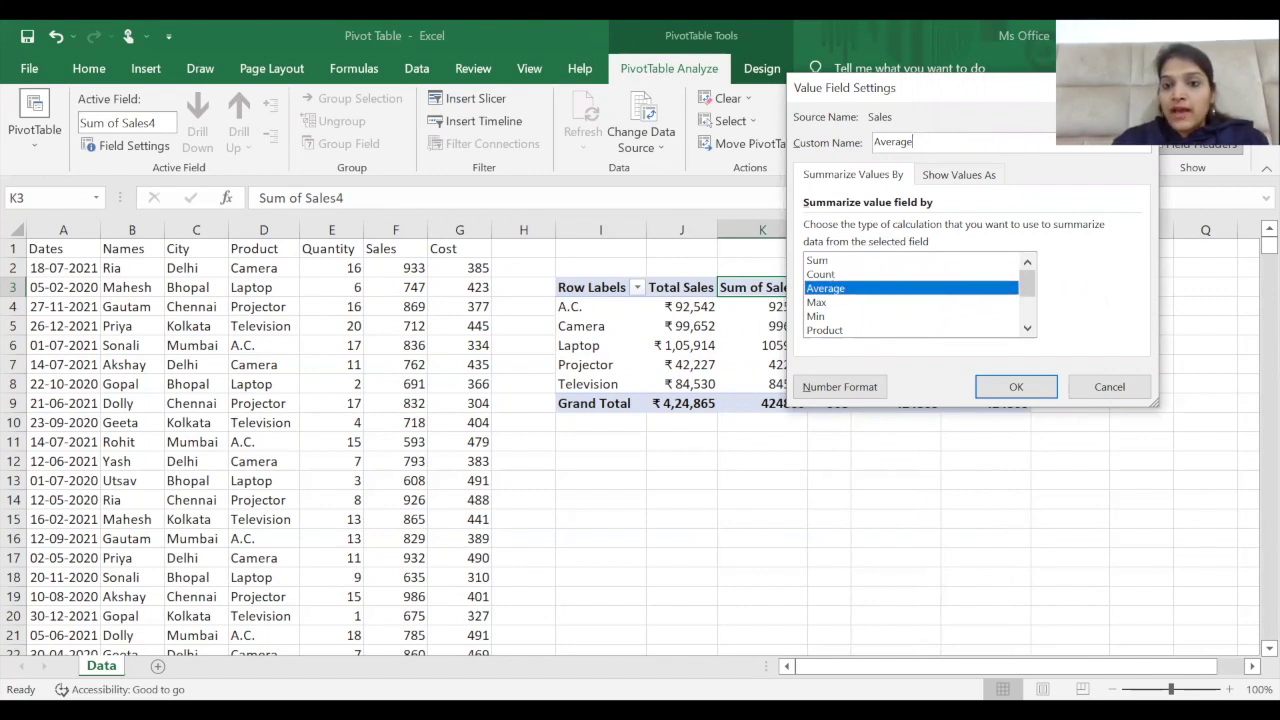
Step: Format the Average field as currency with 0 decimal places and apply the field settings
left_click(839, 387)
left_click(769, 145)
left_click(985, 167)
key("BackSpace")
type("0")
left_click(1094, 515)
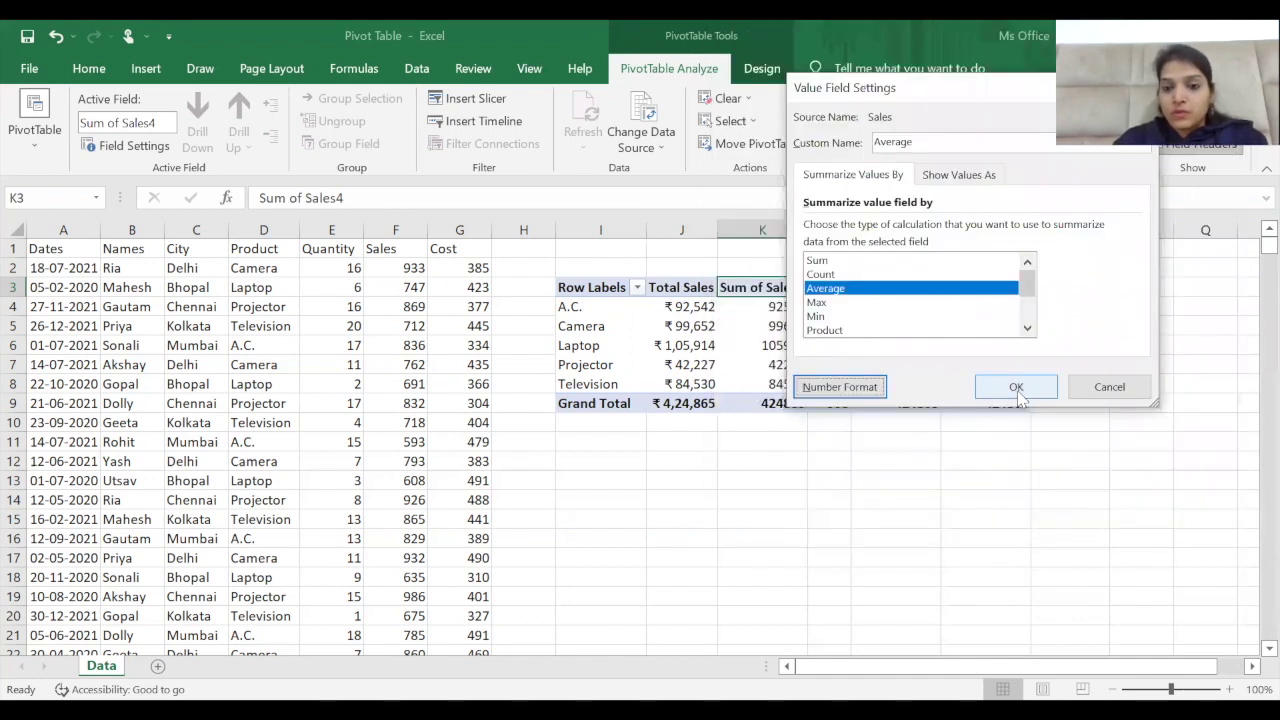
left_click(1016, 388)
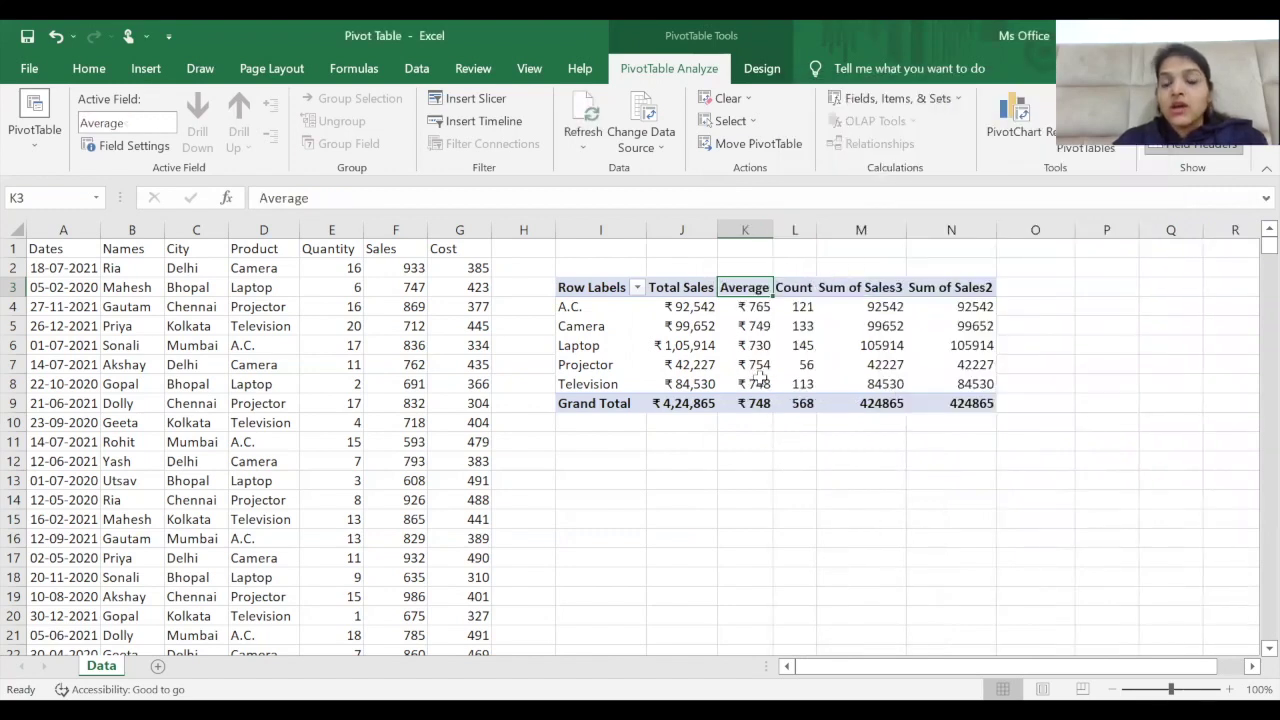
Step: Summarize the Sum of Sales3 value field by Max
left_click(870, 288)
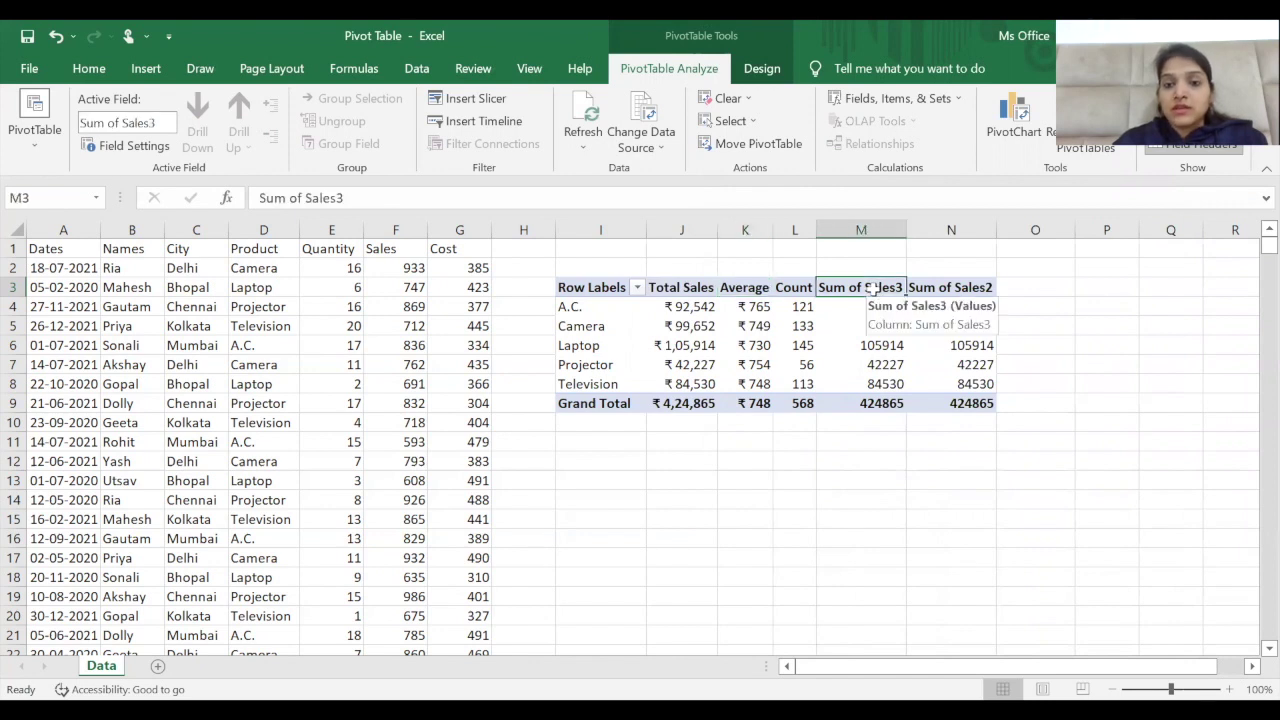
double_click(876, 295)
type("Max of Sales3")
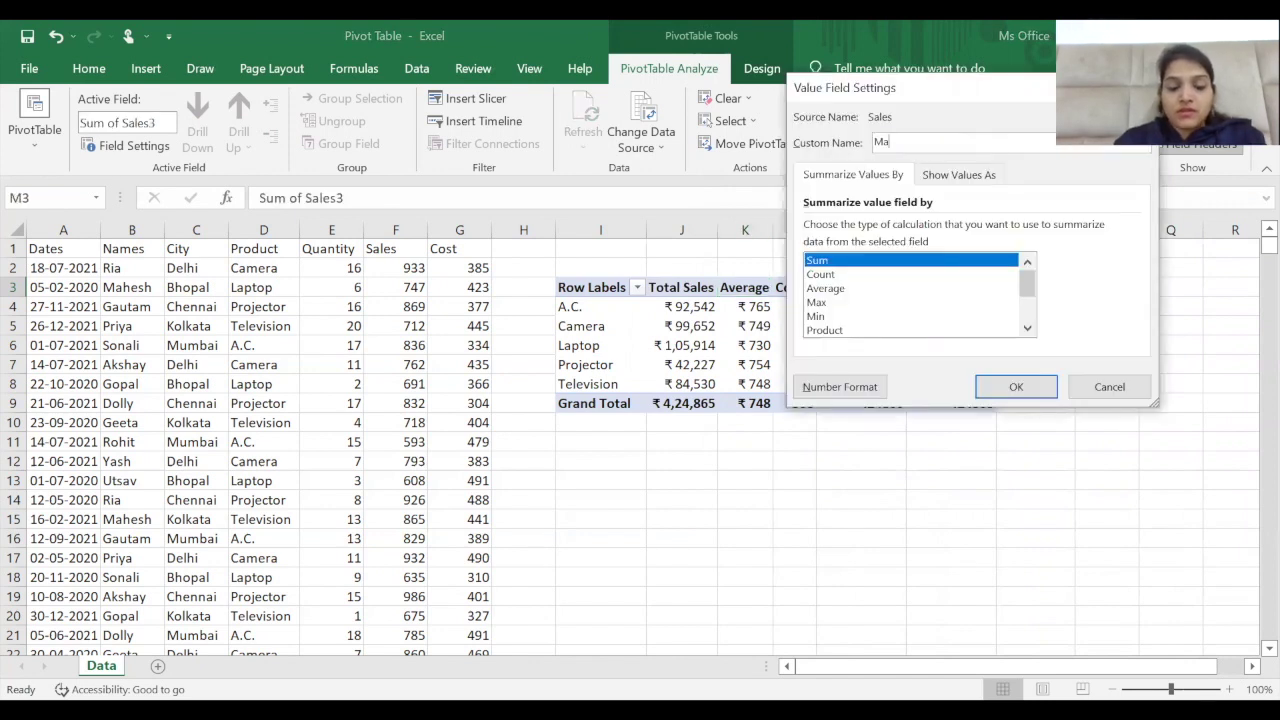
left_click(817, 302)
Step: Format the maximum sales field as currency with 0 decimal places and apply the field settings
left_click(840, 388)
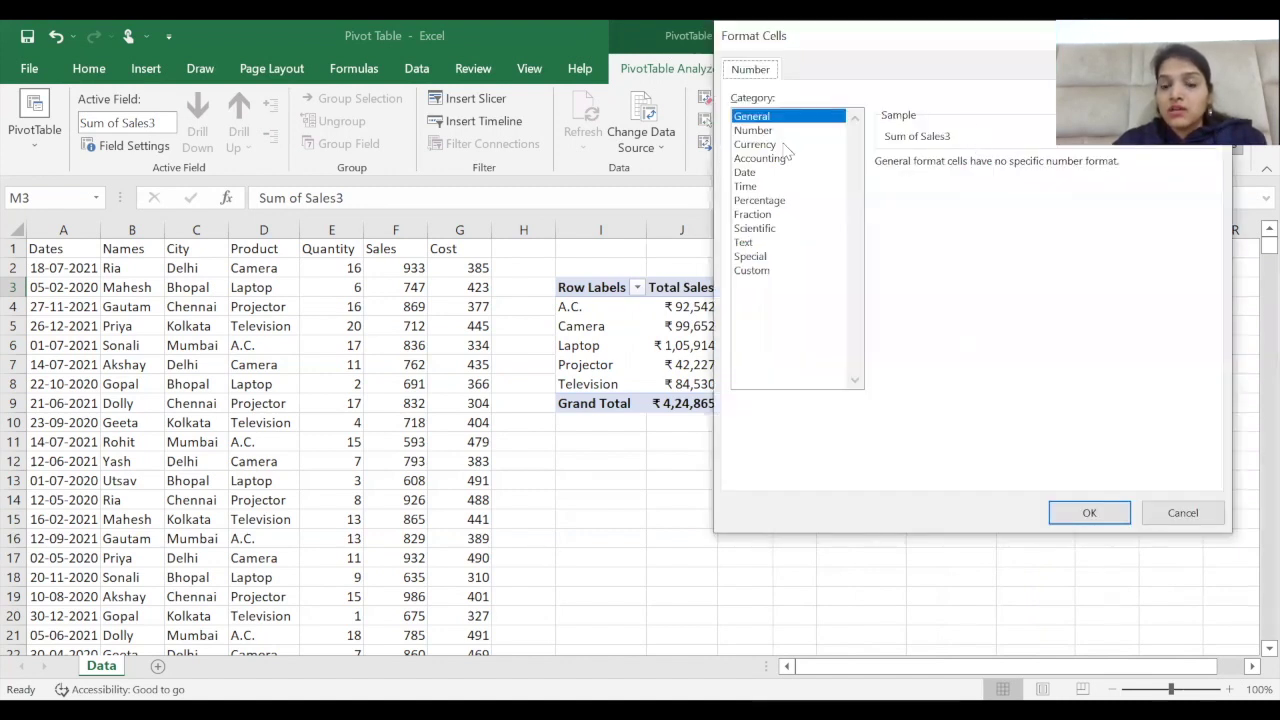
left_click(770, 144)
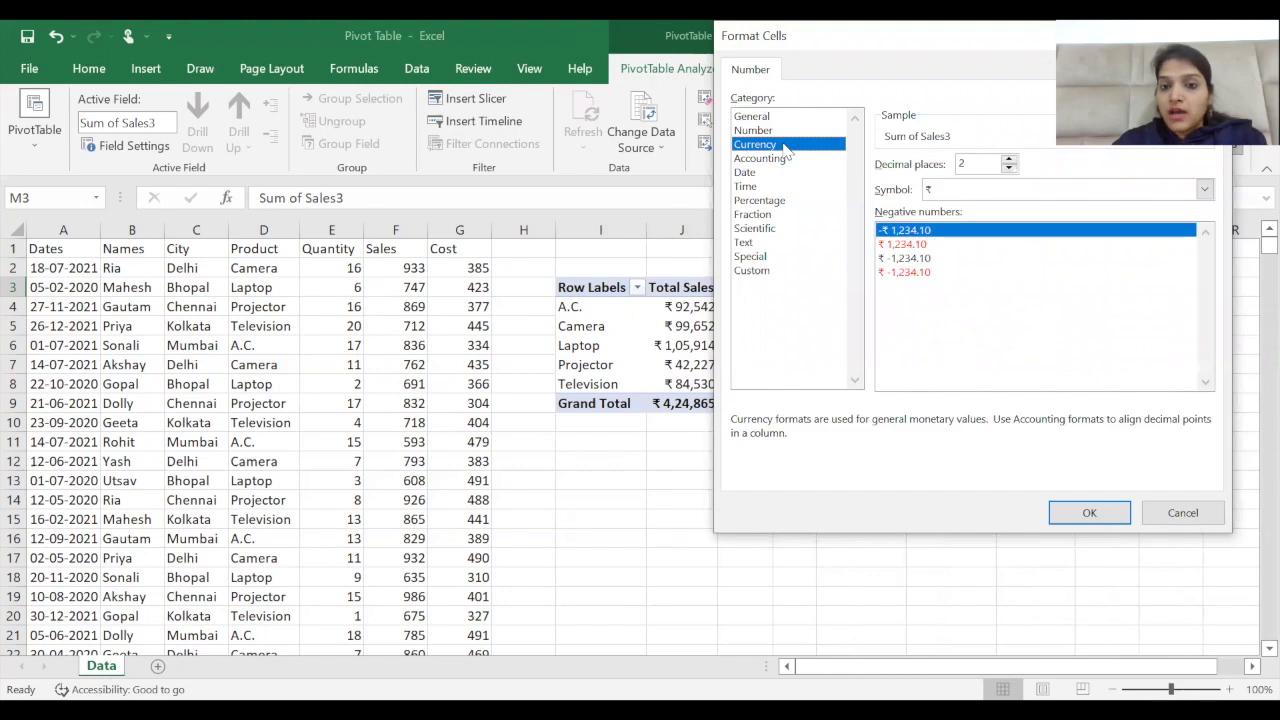
left_click(976, 166)
key("BackSpace")
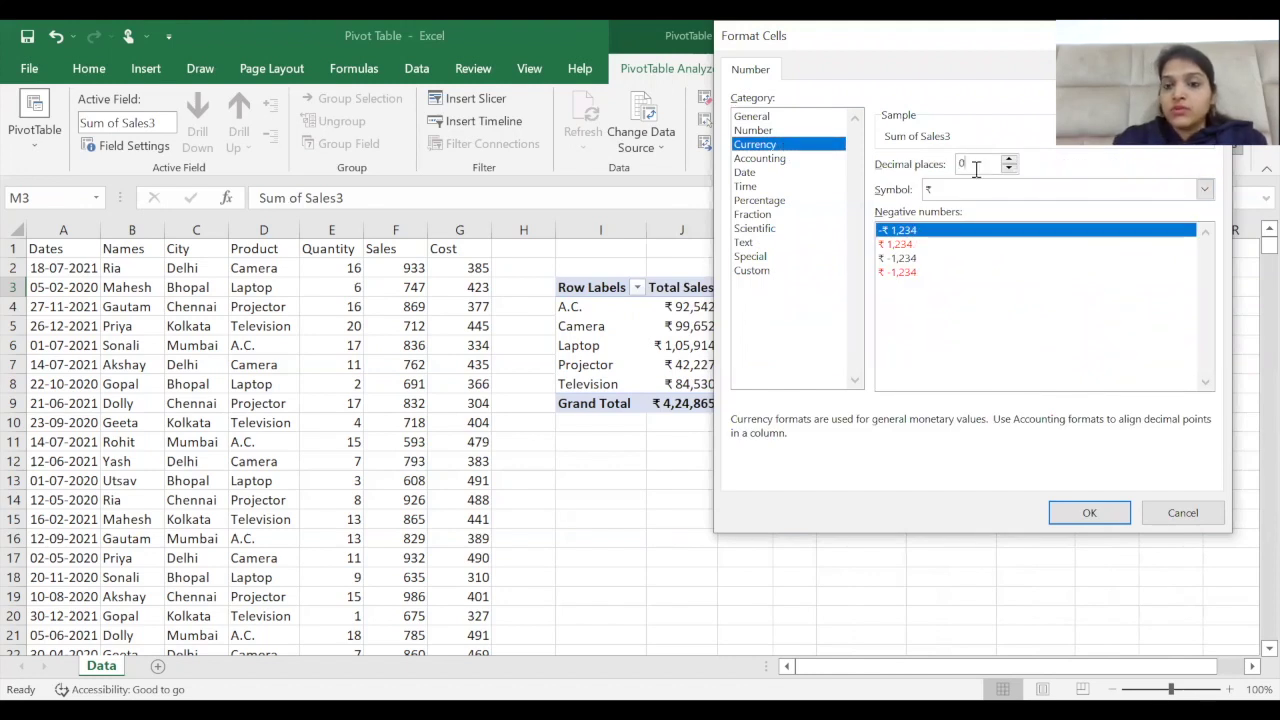
left_click(1105, 513)
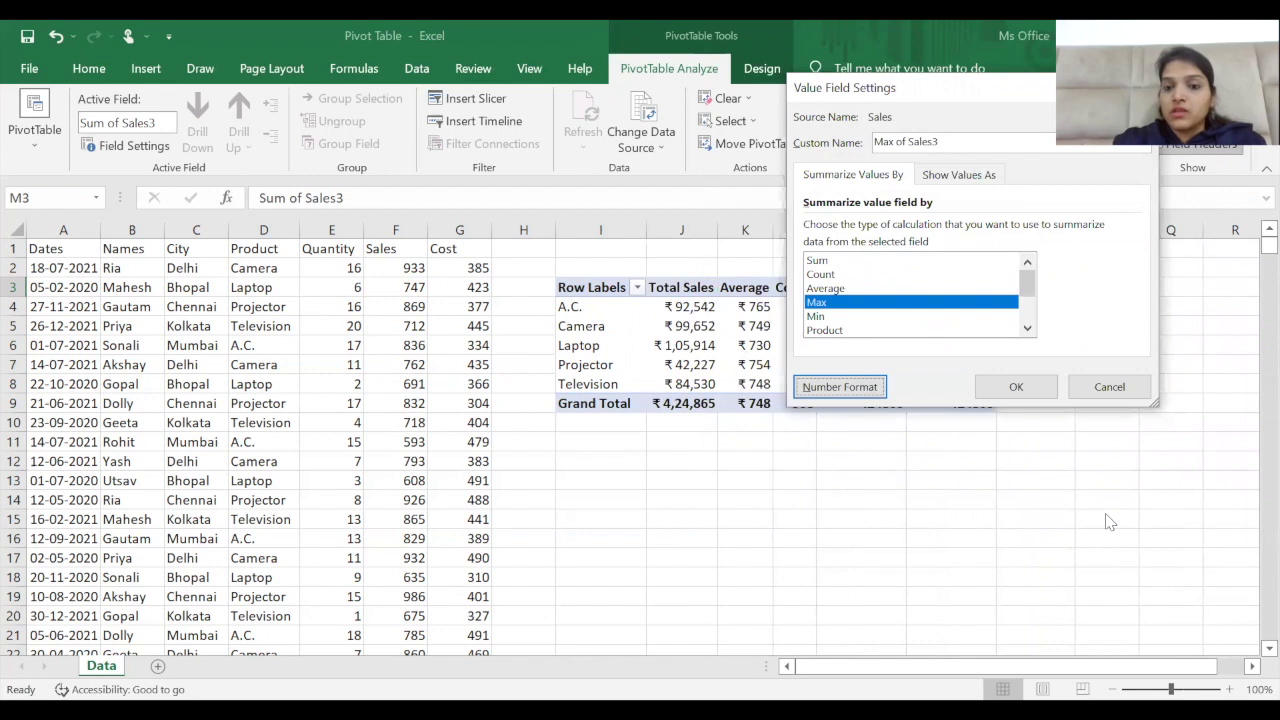
left_click(1020, 390)
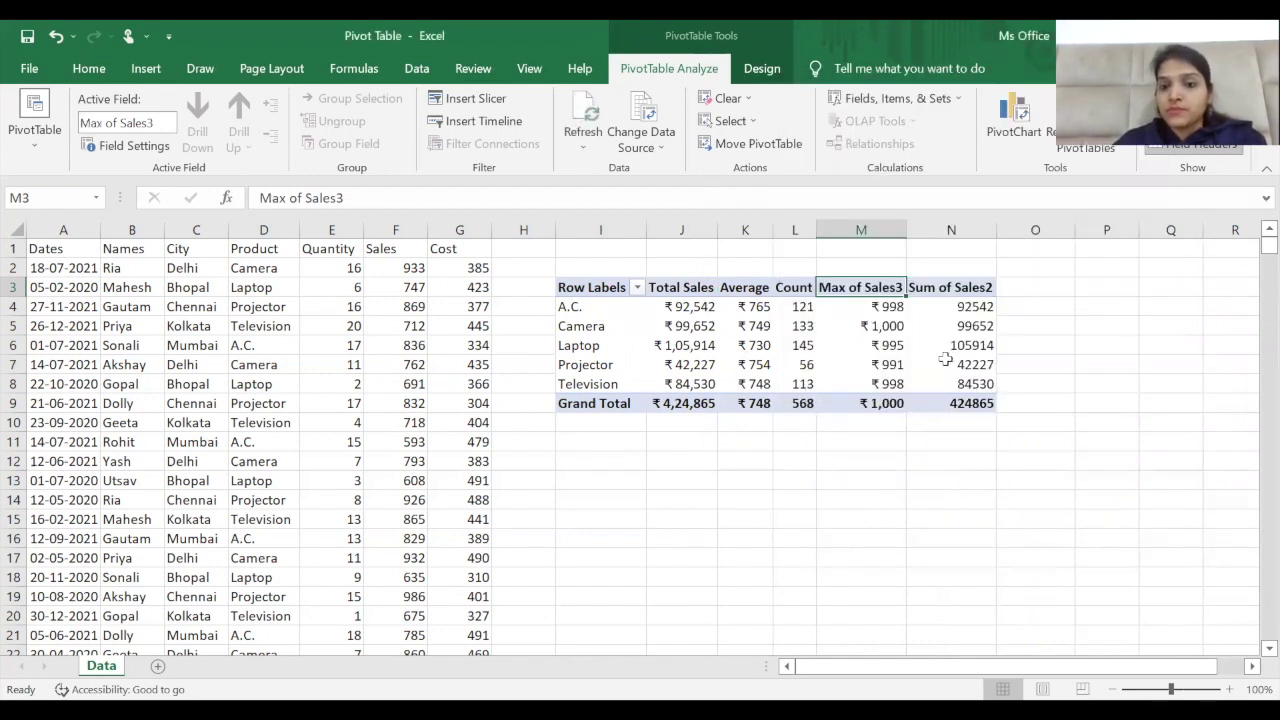
Step: Summarize the Sum of Sales2 field by Min and set its custom name to Min
left_click(958, 280)
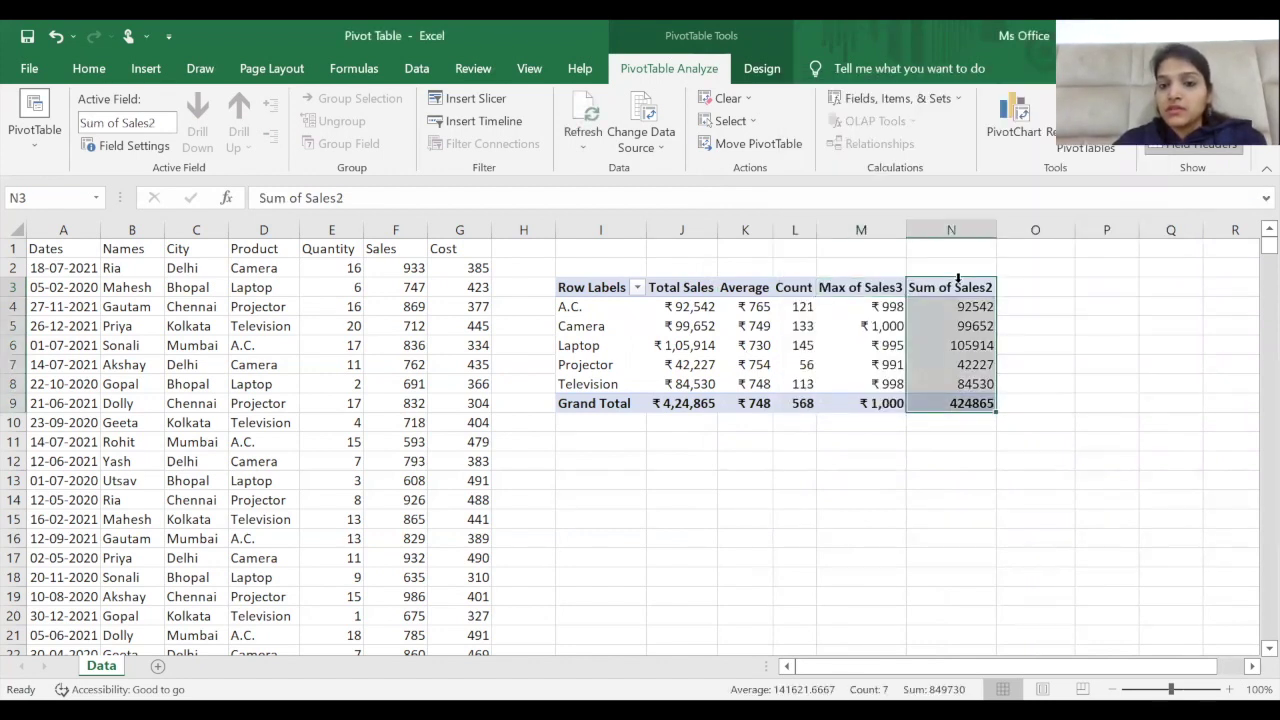
left_click(955, 285)
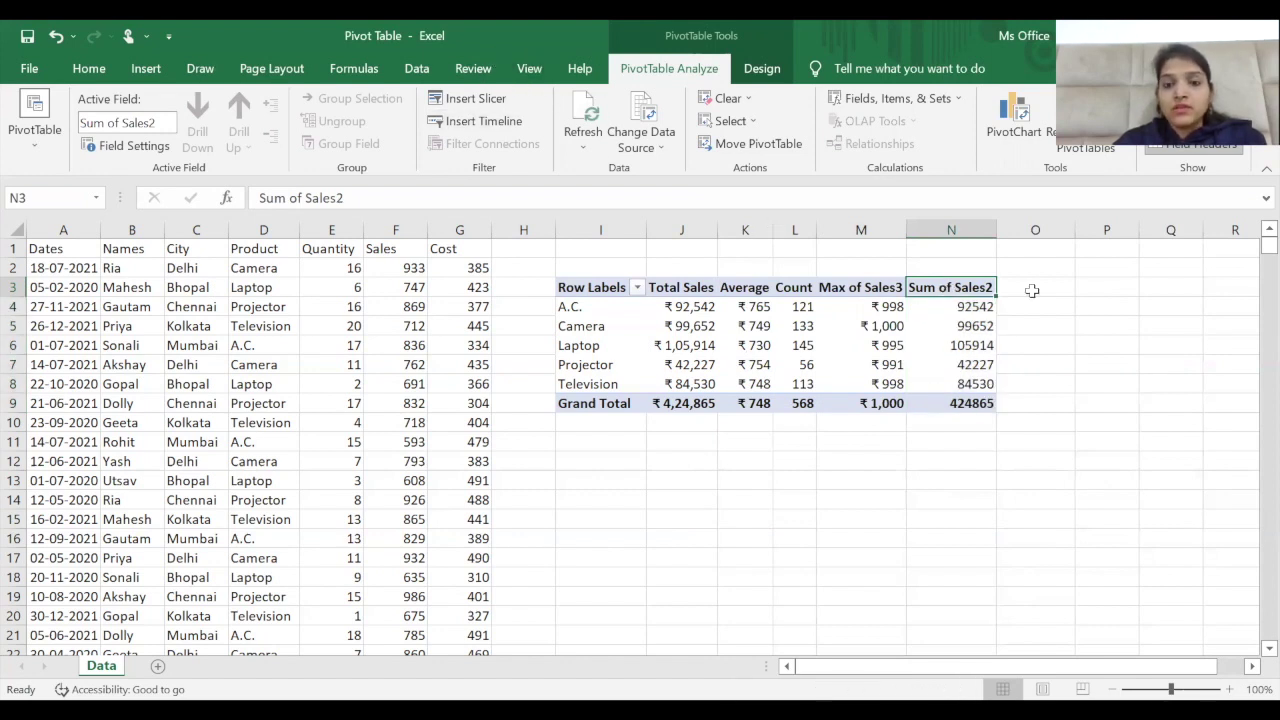
double_click(940, 287)
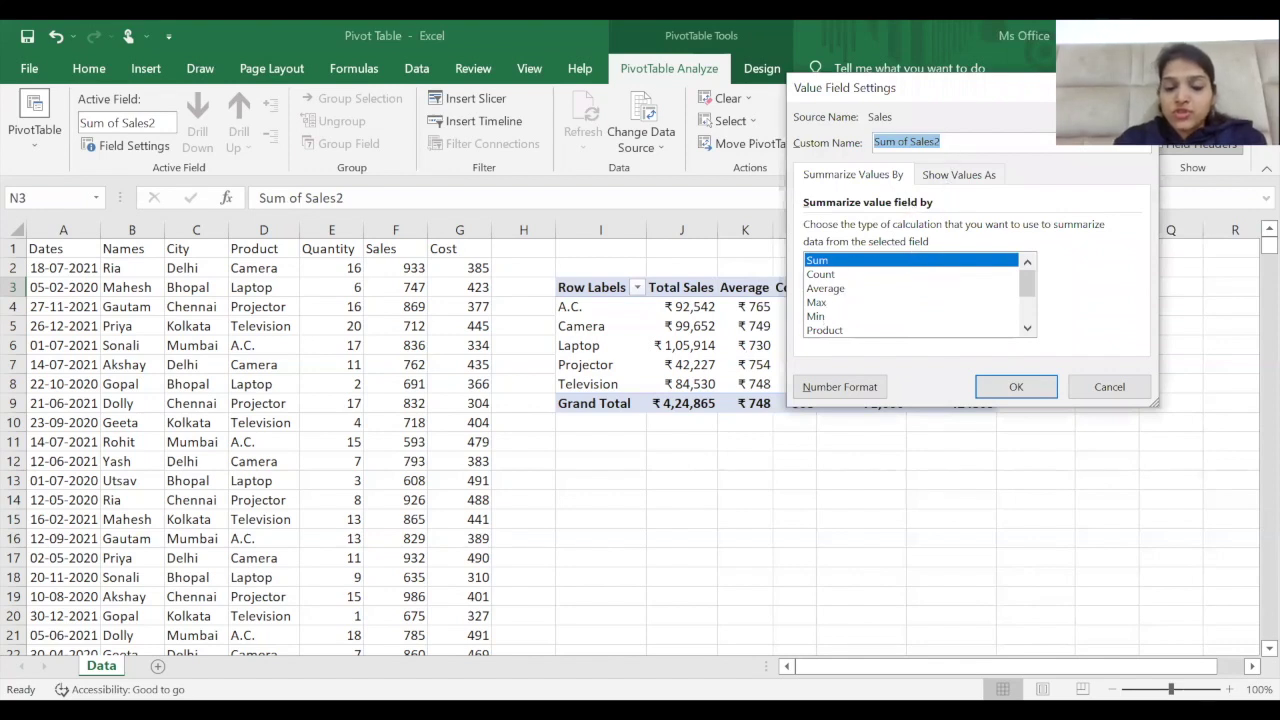
type("Min")
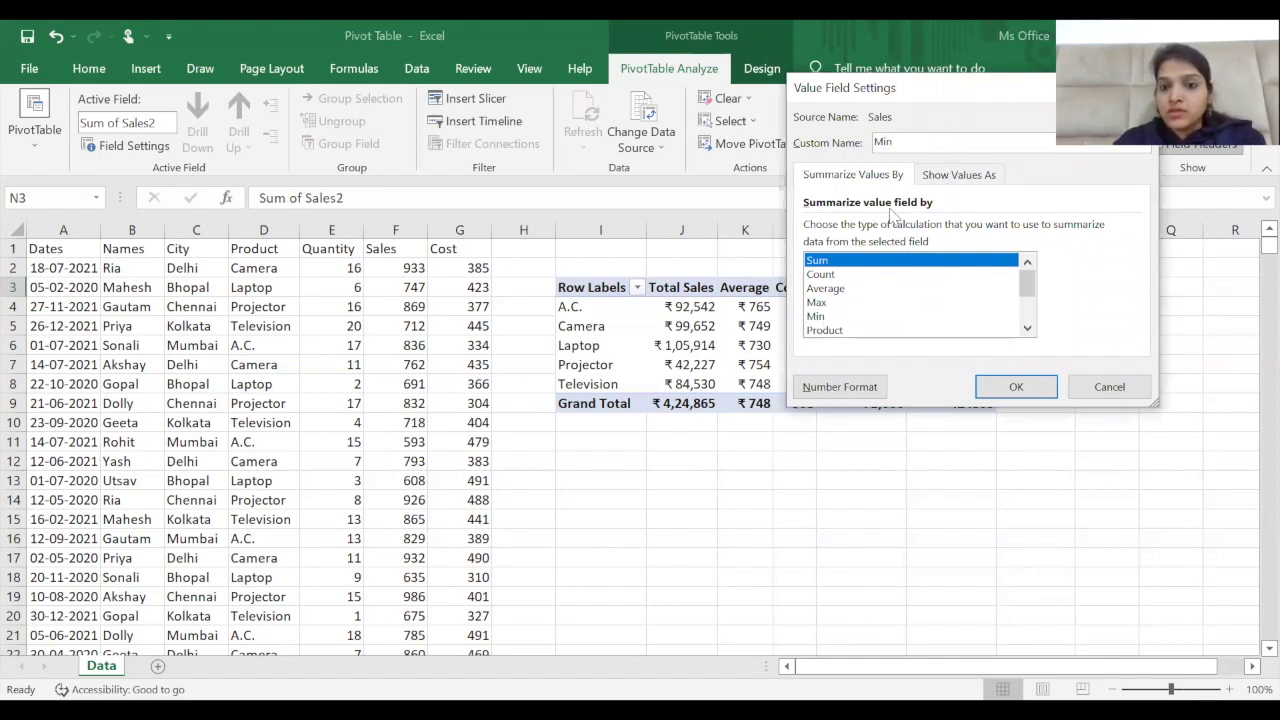
left_click(824, 316)
left_click(977, 144)
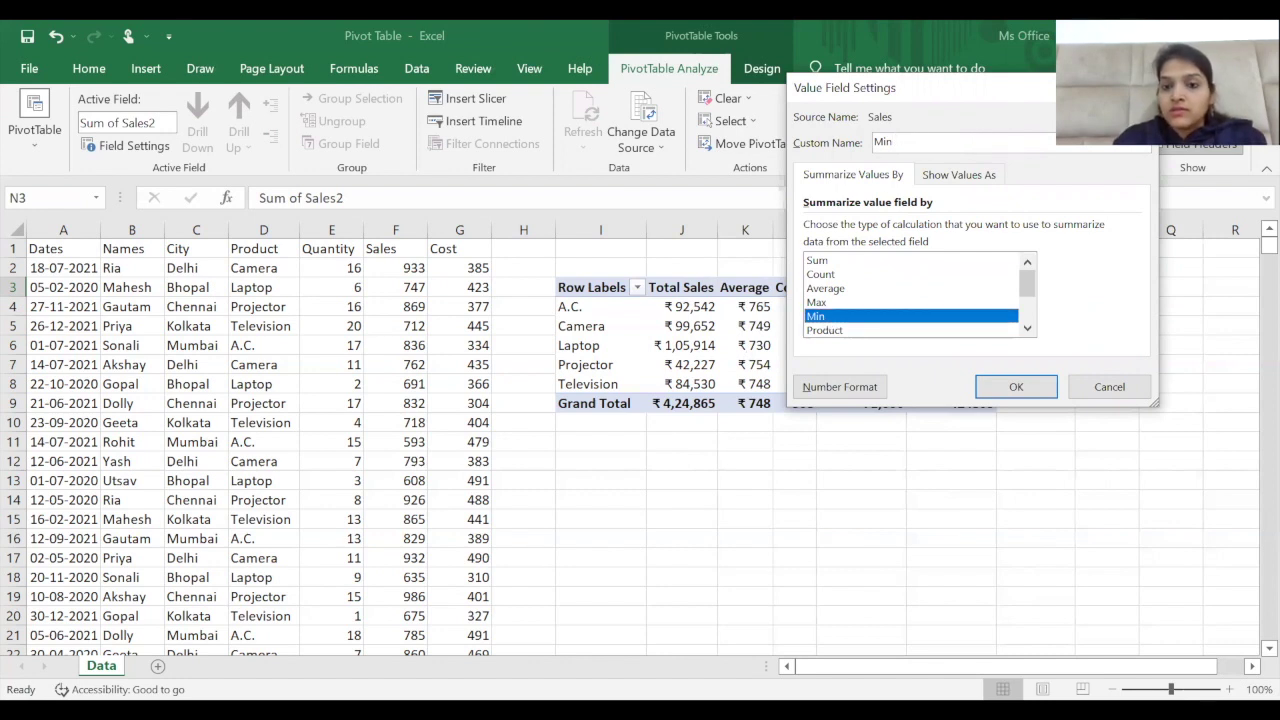
Step: Format the Min field as currency with 0 decimal places and apply the field settings
left_click(840, 387)
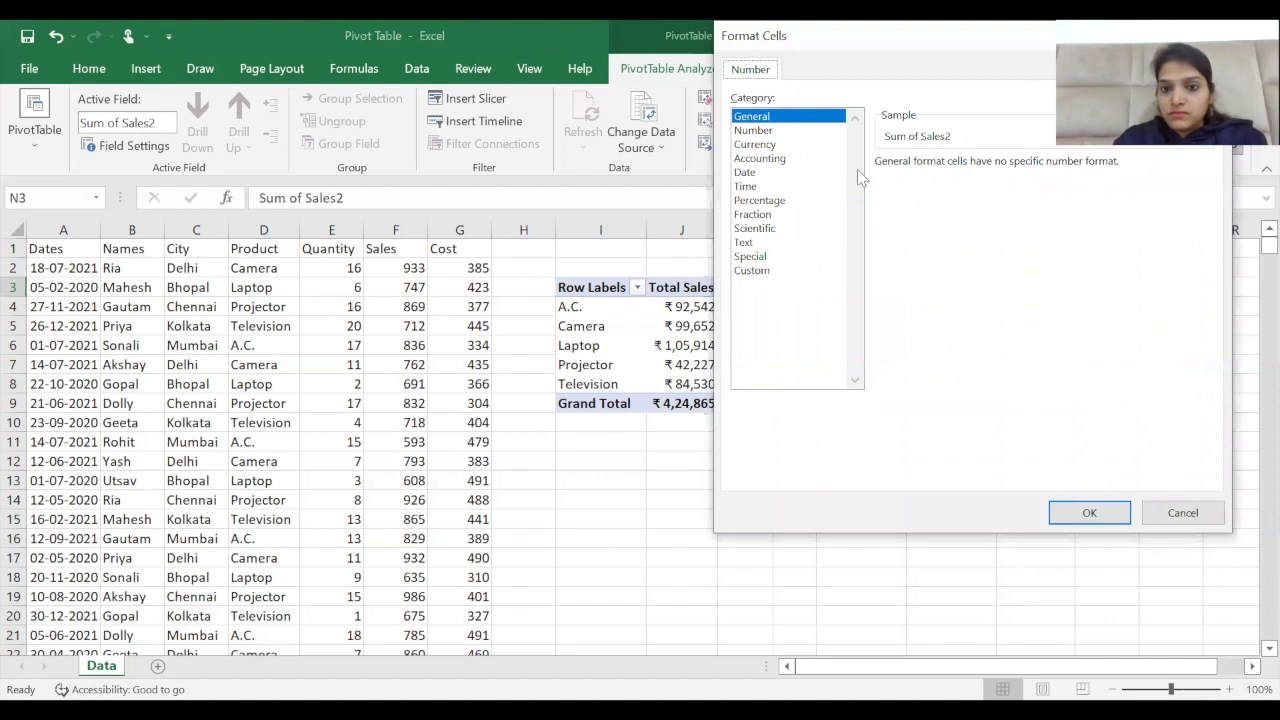
left_click(765, 146)
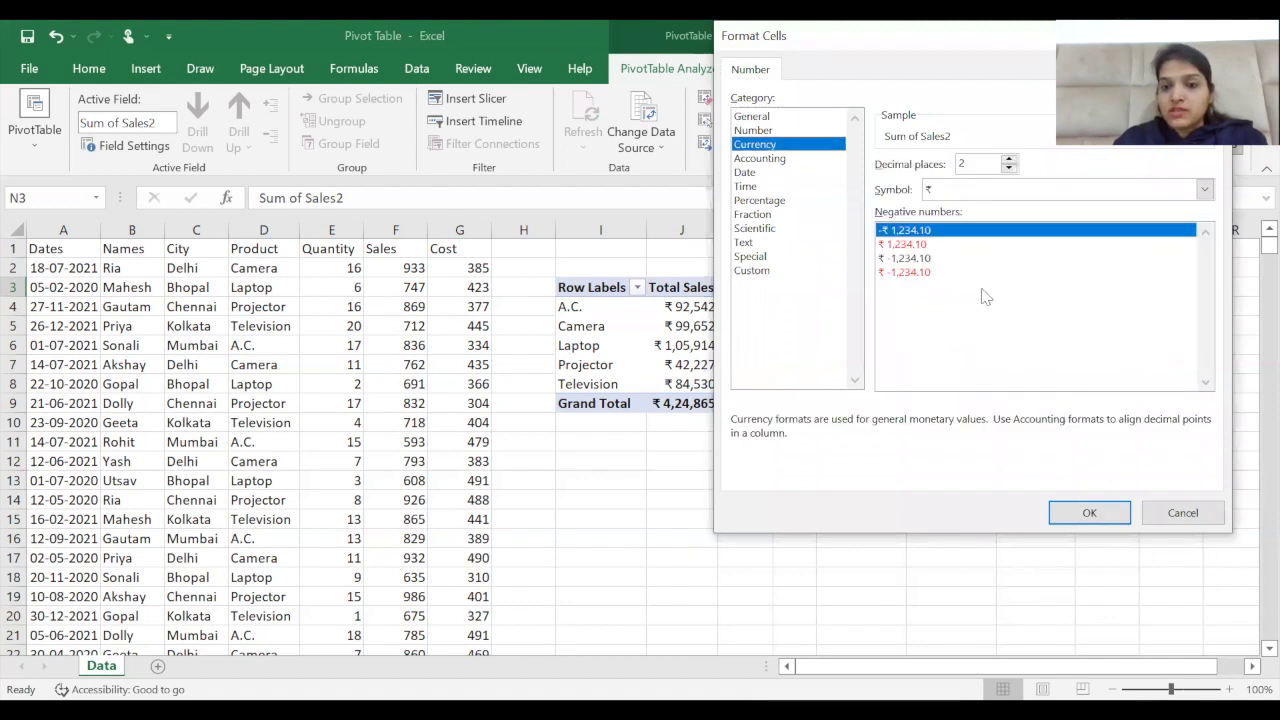
left_click(981, 166)
key("BackSpace")
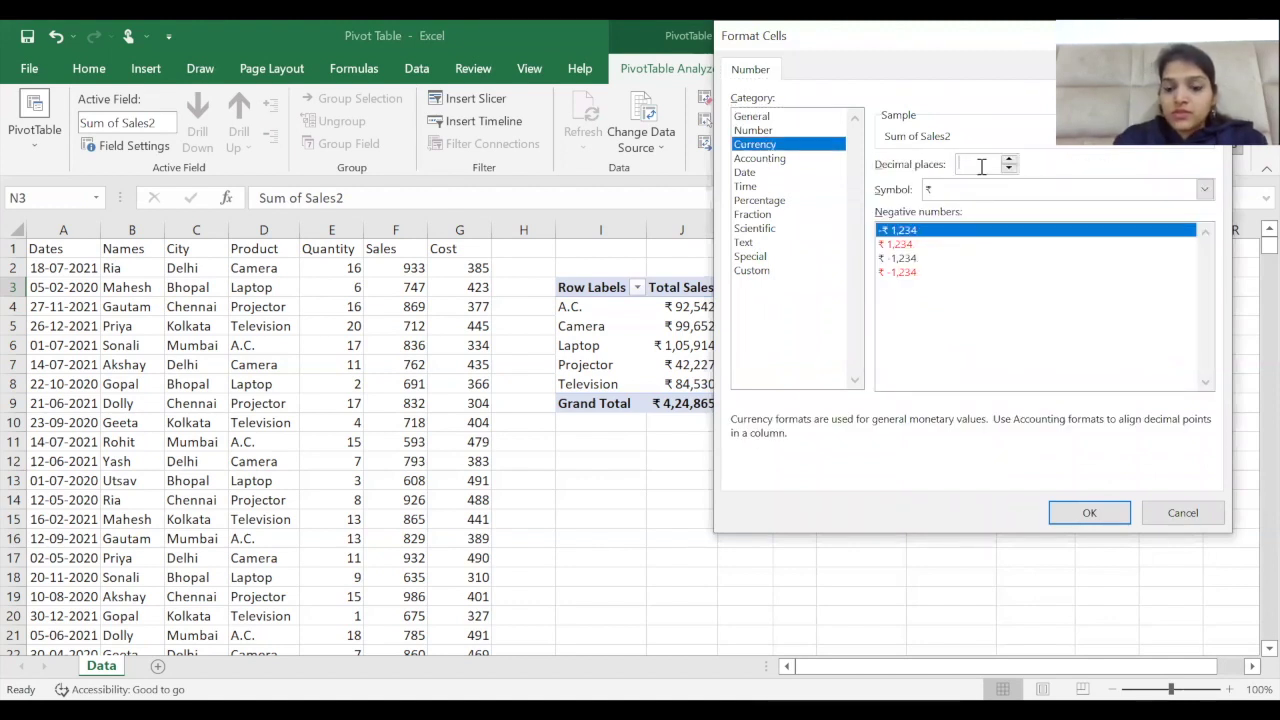
type("0")
left_click(1100, 514)
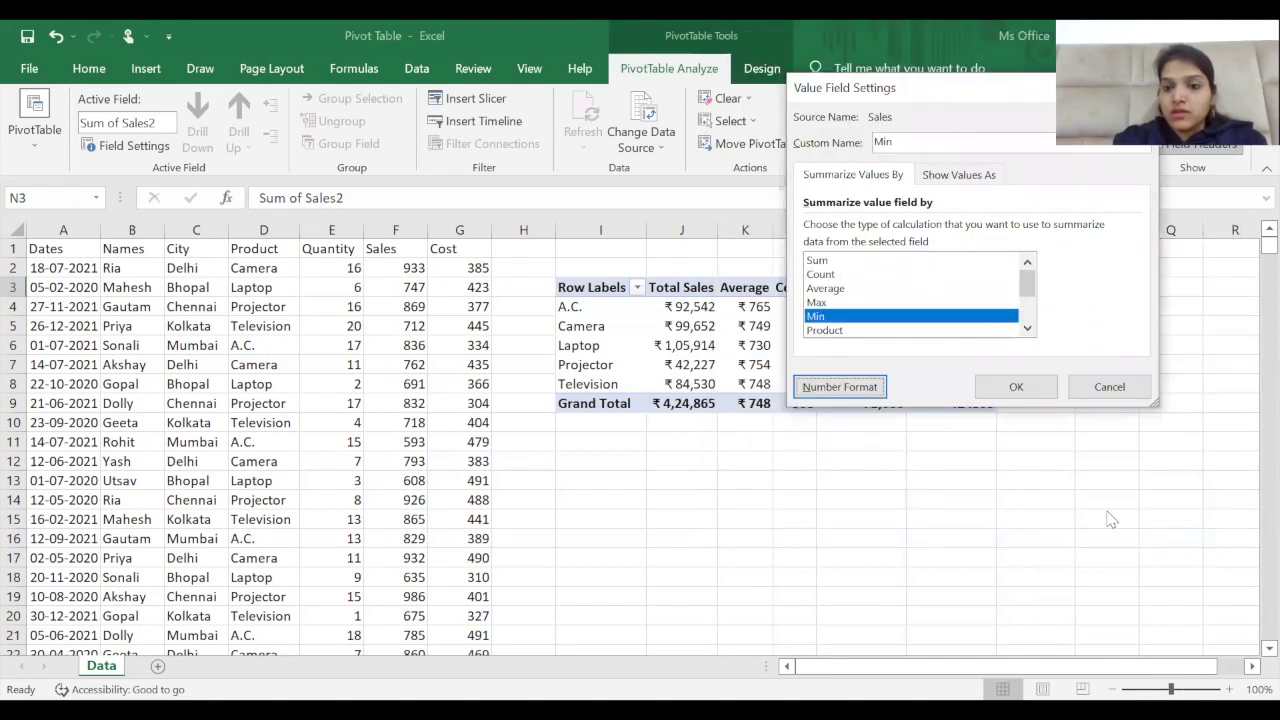
left_click(1022, 389)
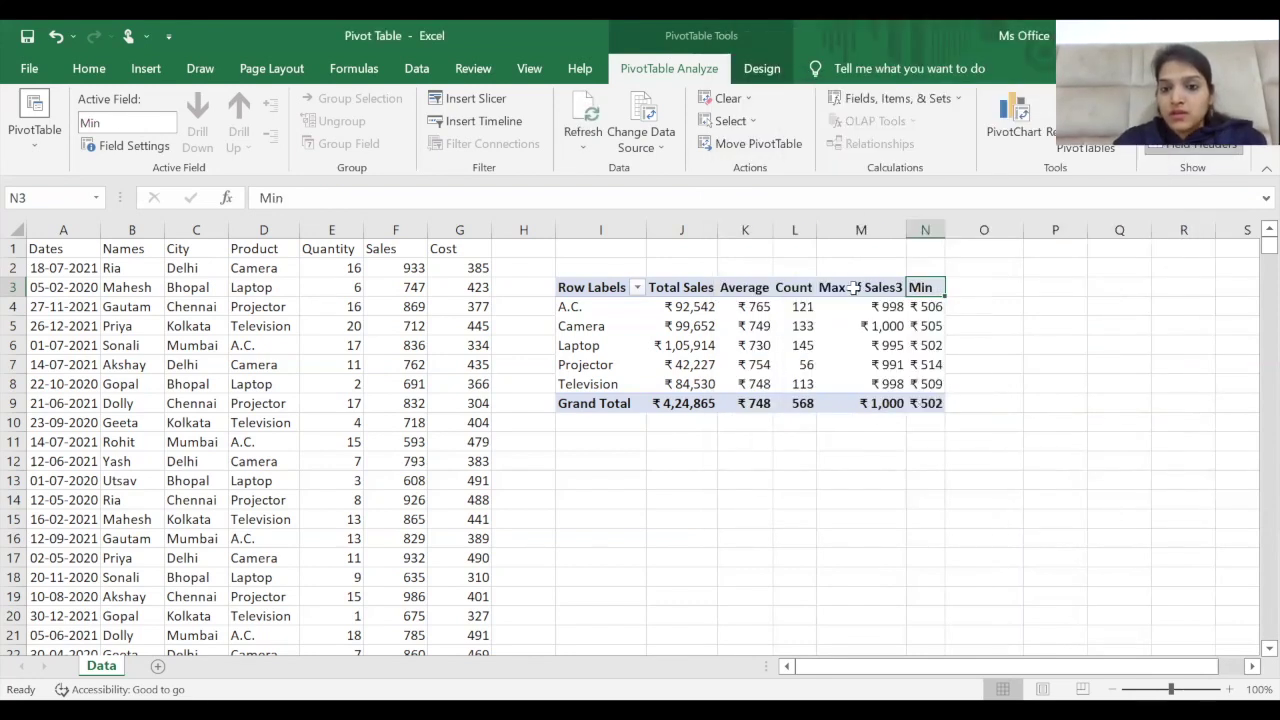
Step: Rename the Max of Sales3 value field as Max
left_click(853, 287)
double_click(853, 287)
left_click(957, 142)
key("BackSpace")
key("BackSpace")
key("BackSpace")
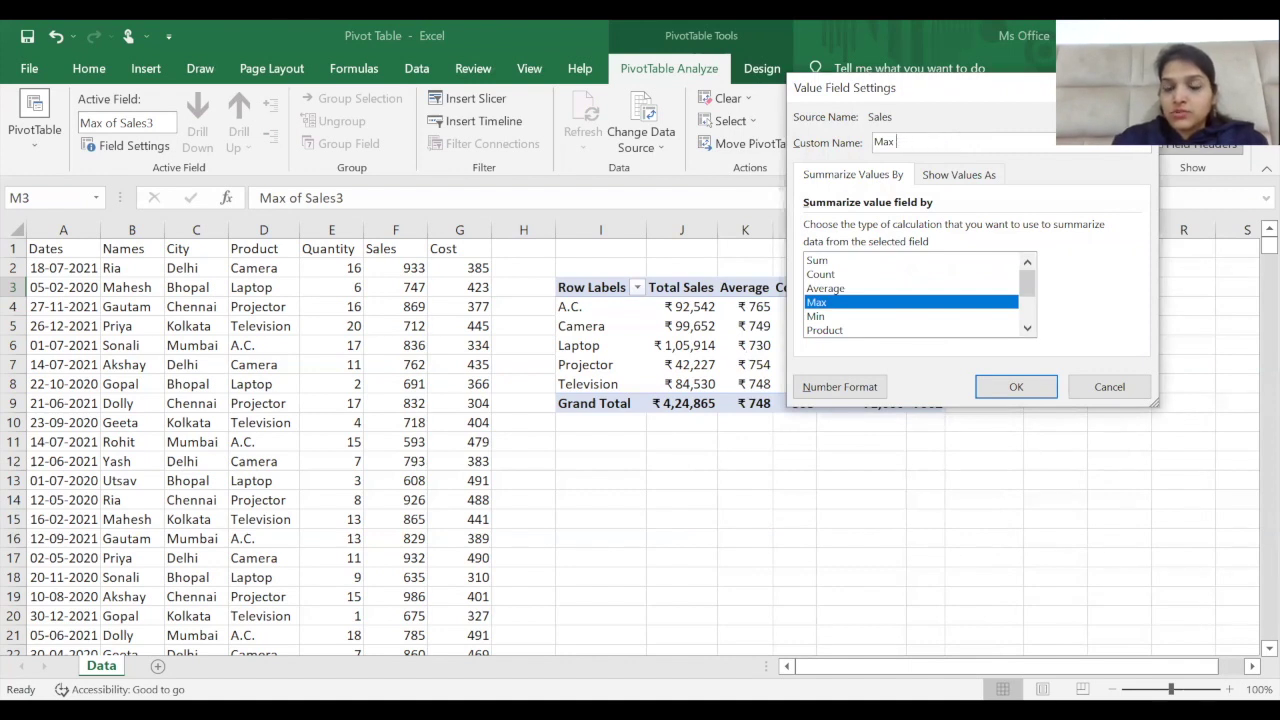
left_click(1010, 388)
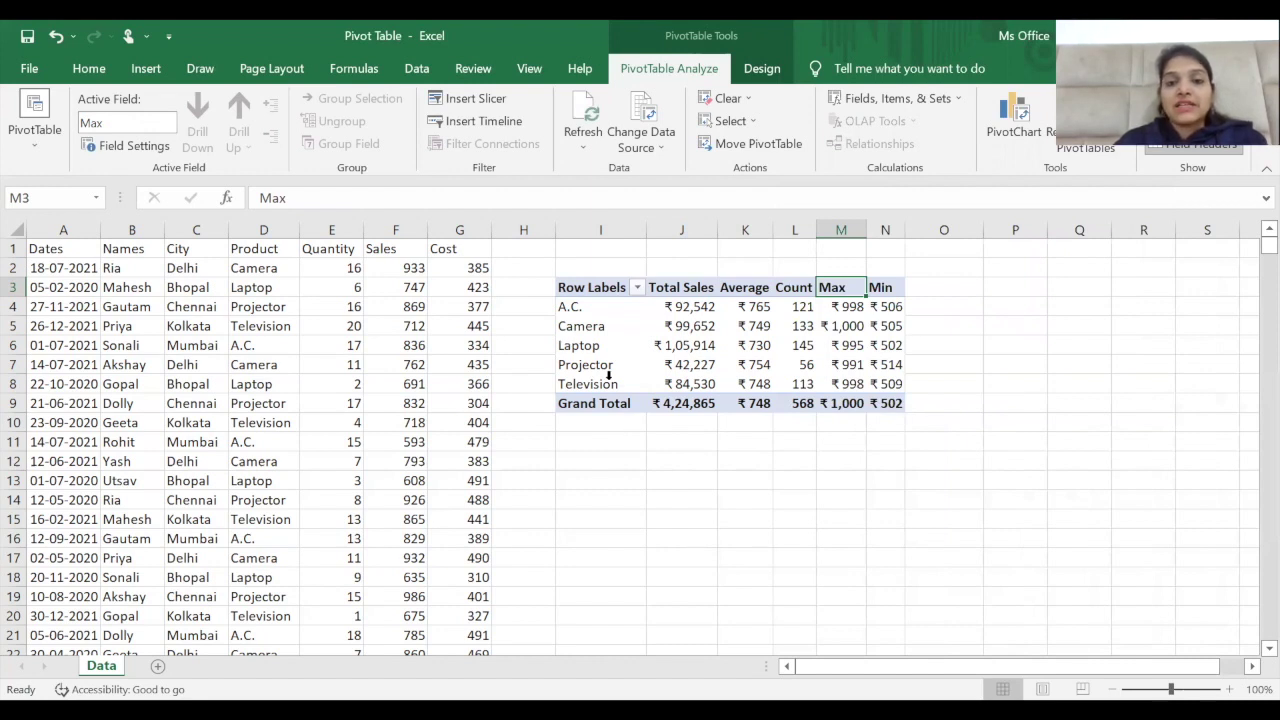
Step: Turn off the pivot table's grand totals for rows and columns
left_click(708, 326)
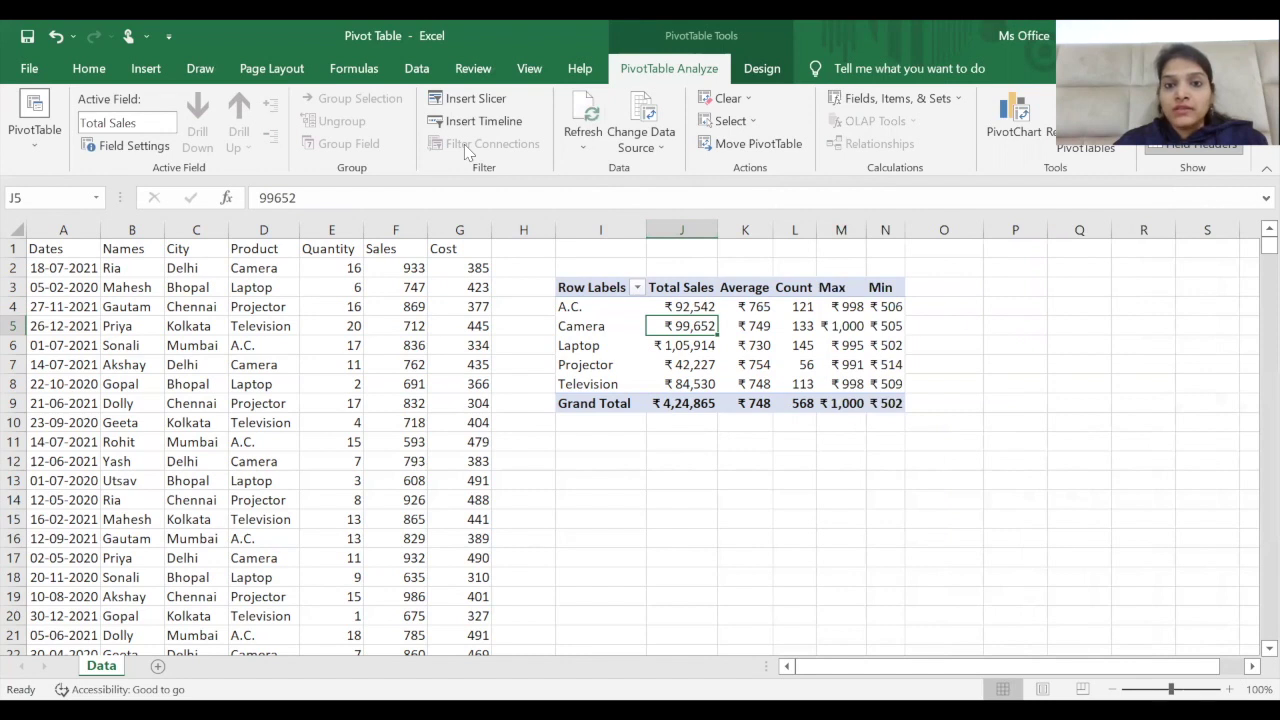
left_click(758, 70)
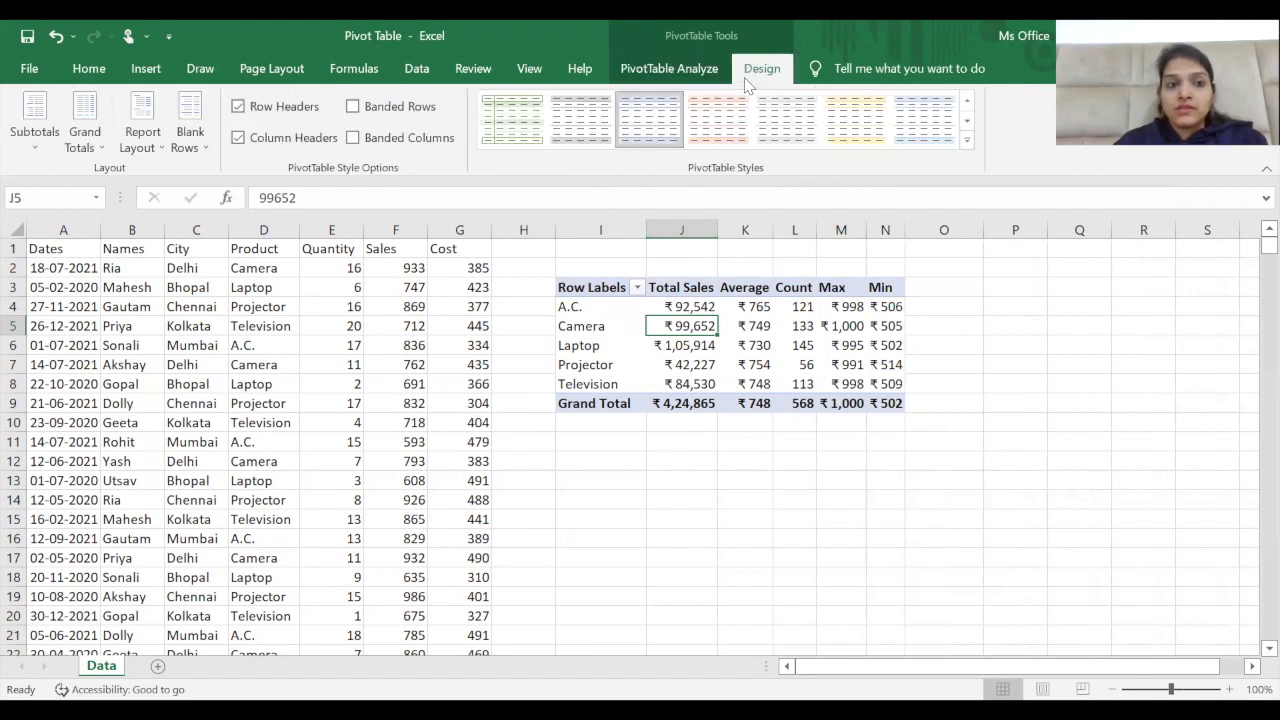
left_click(84, 138)
left_click(113, 183)
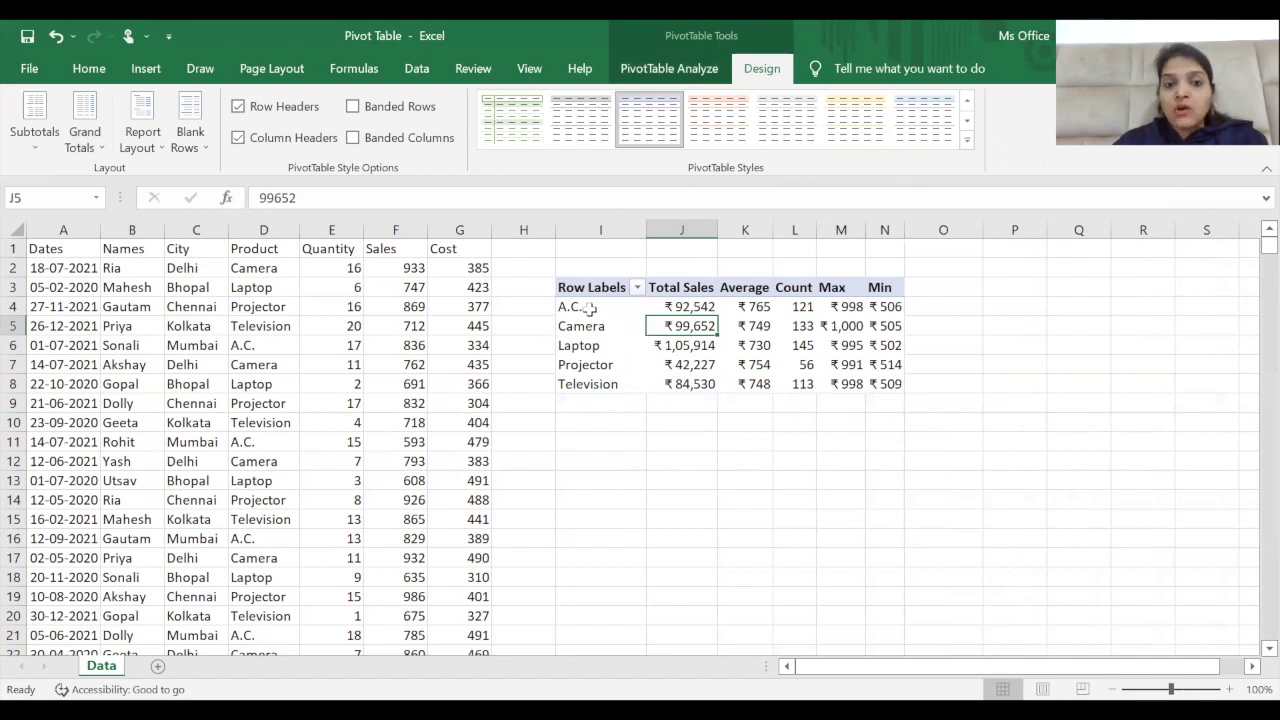
Step: Set the pivot table's report layout to Outline Form
left_click(589, 308)
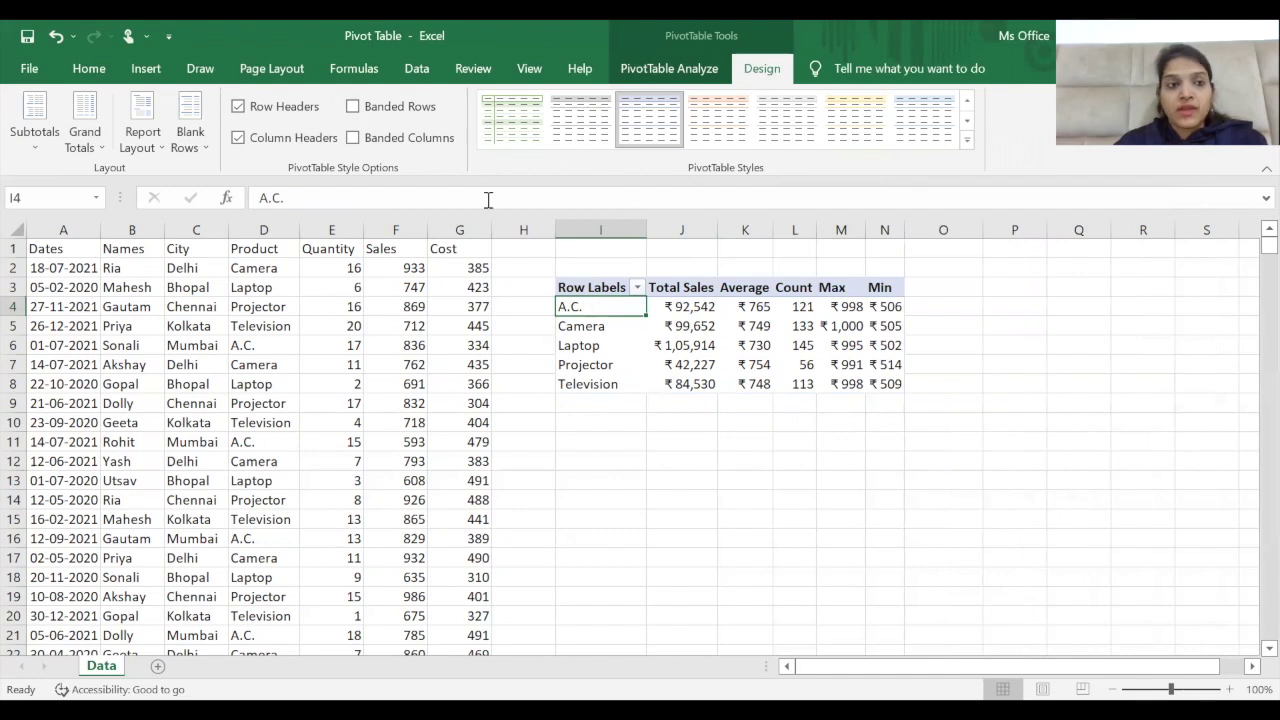
left_click(147, 155)
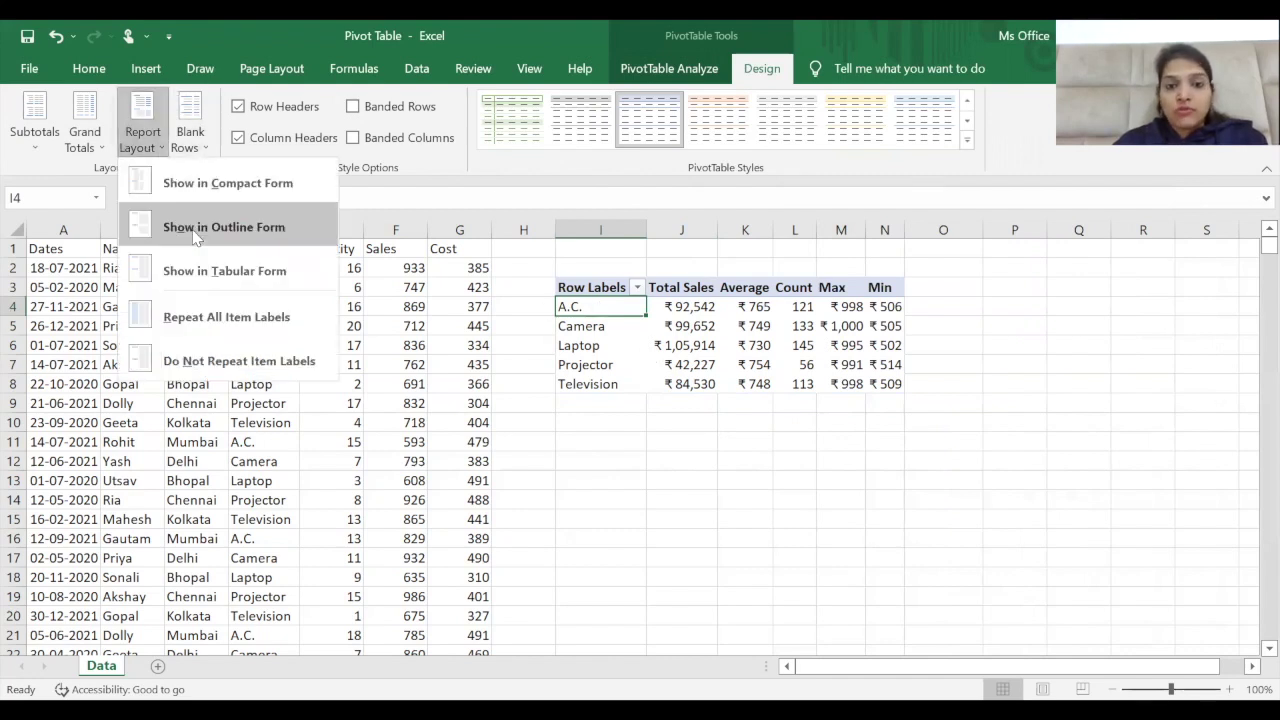
left_click(195, 232)
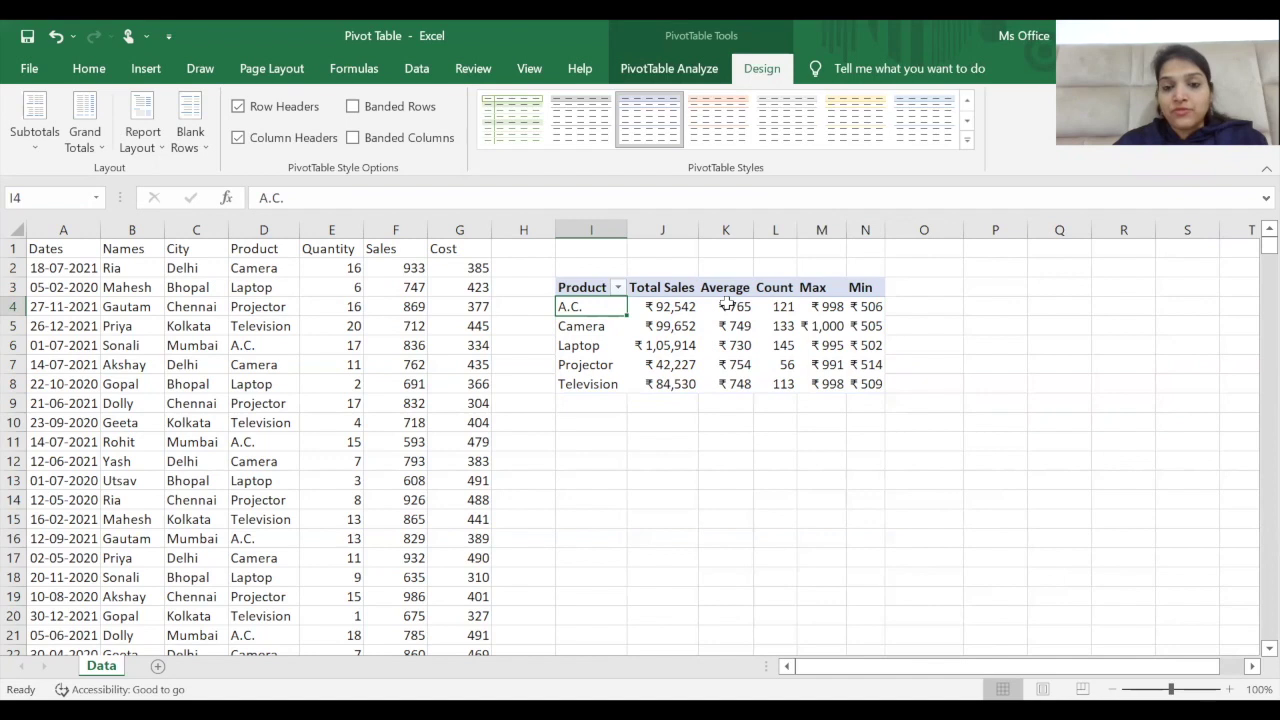
mouse_move(727, 303)
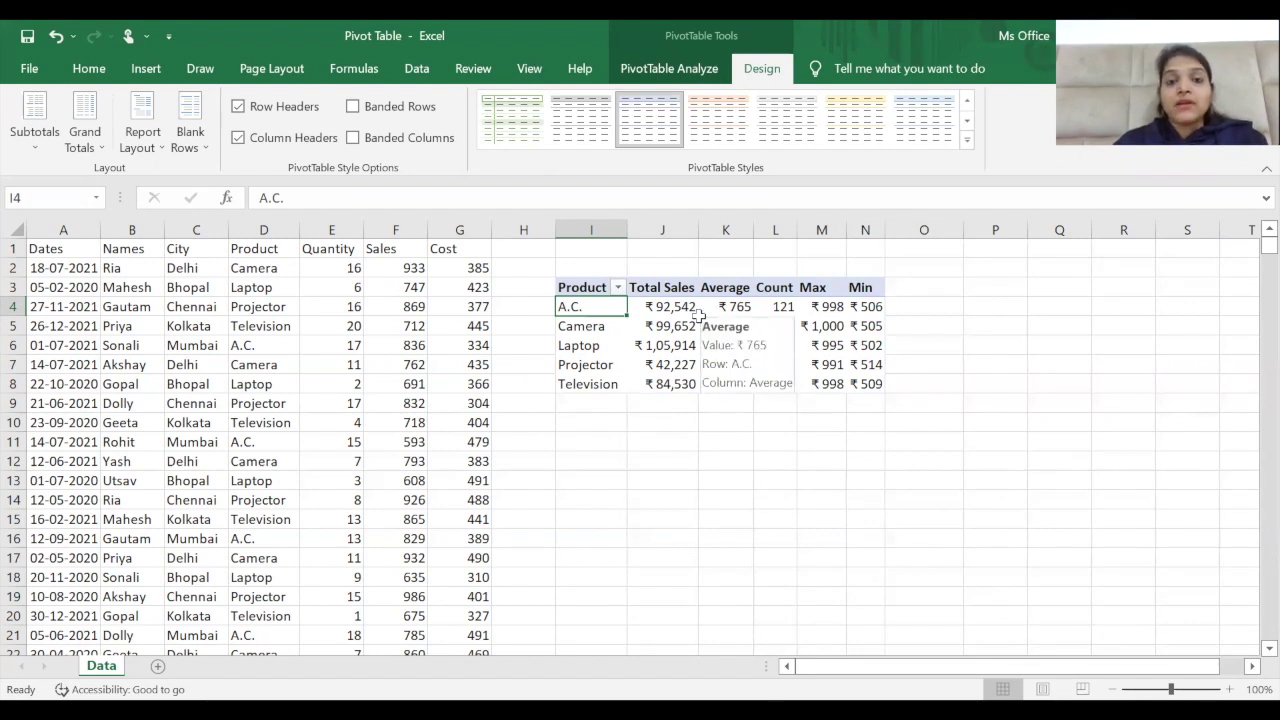
left_click(663, 344)
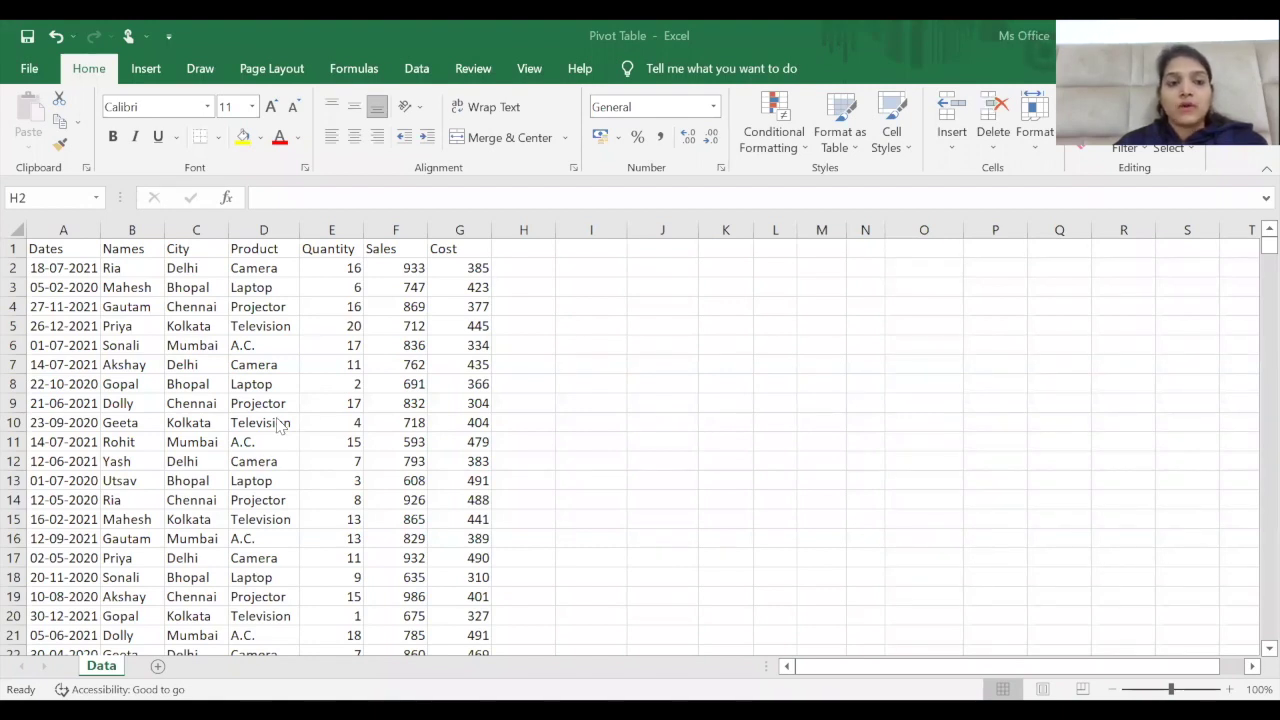
Step: Insert a new pivot table from the data range A1:G569 into the existing Data worksheet at cell I2
left_click(131, 402)
left_click(146, 68)
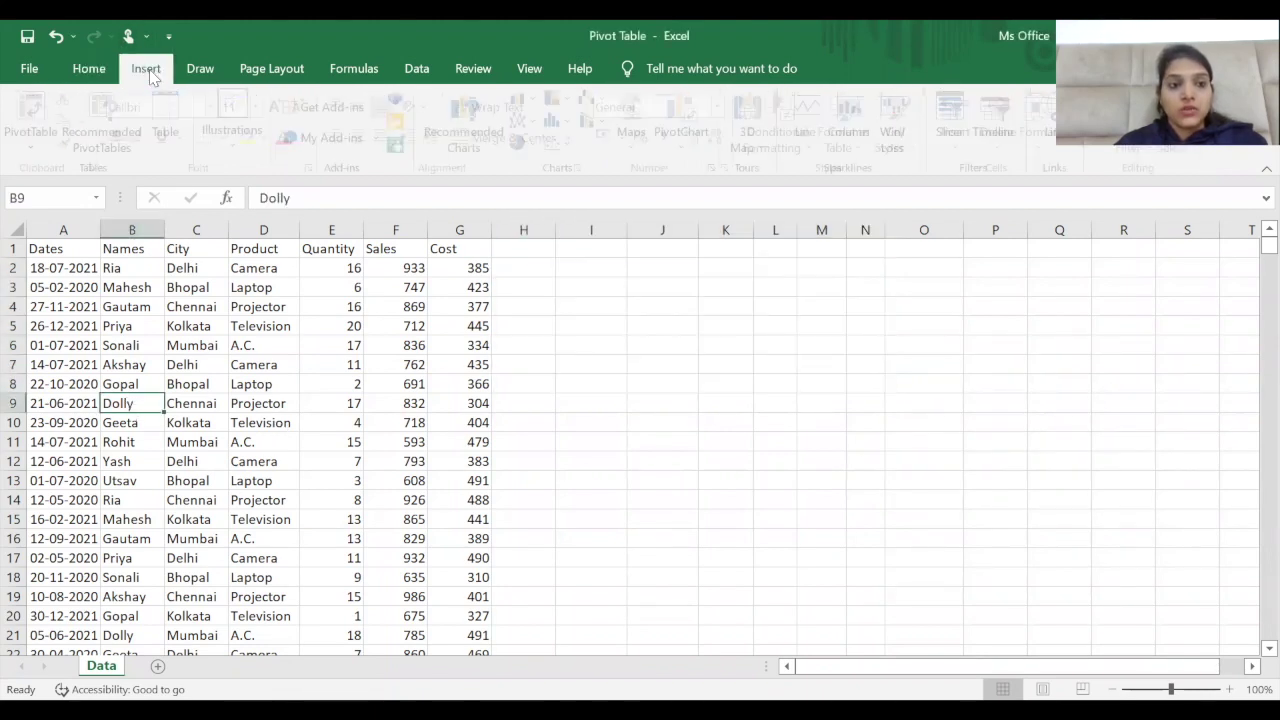
left_click(38, 112)
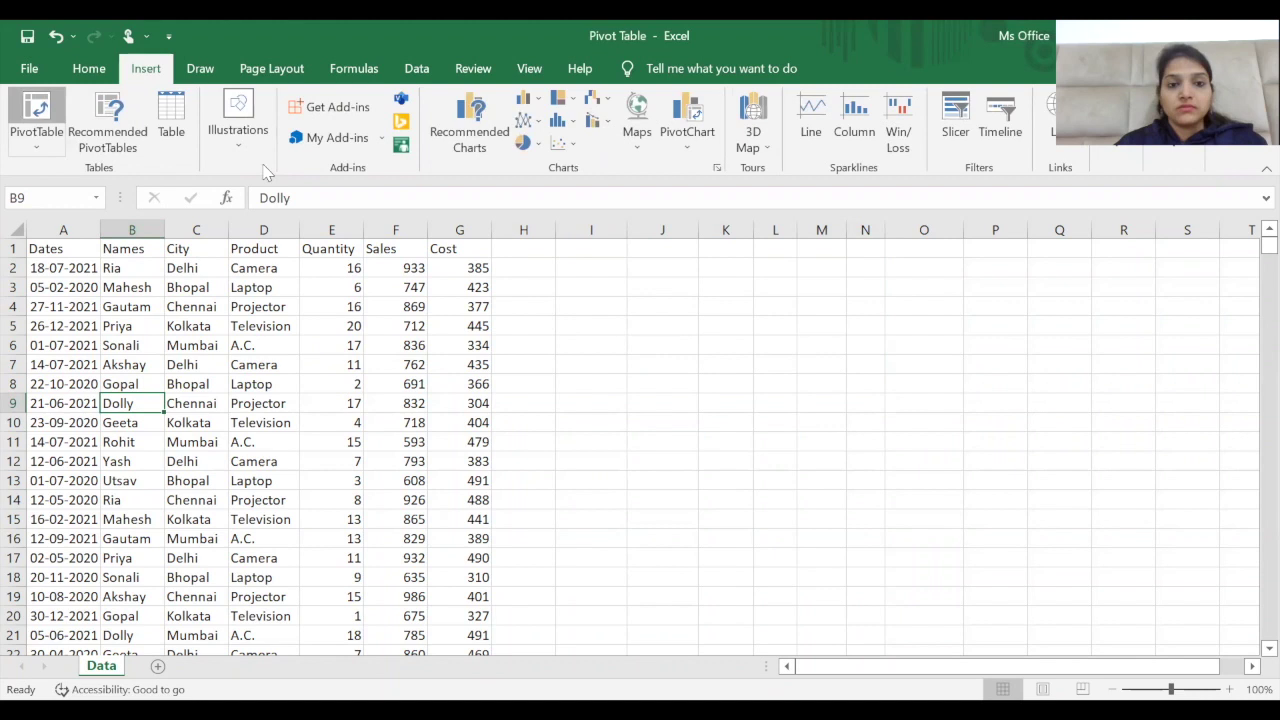
left_click(797, 283)
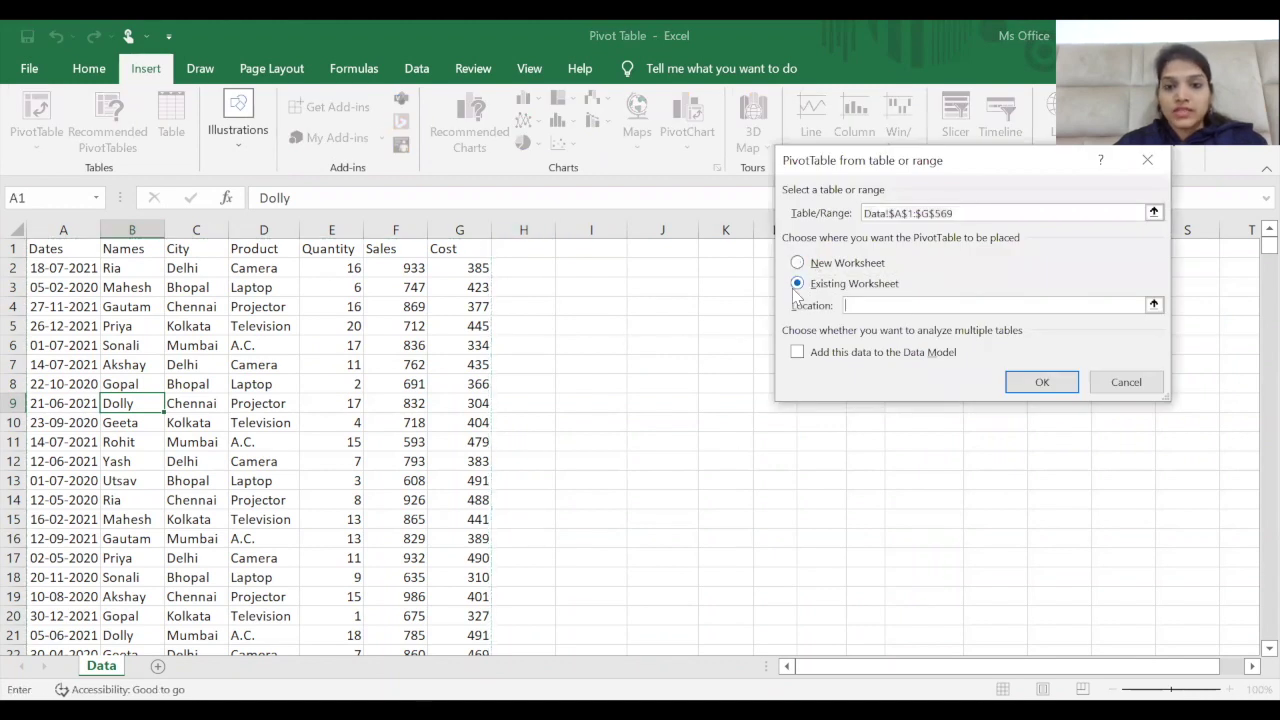
left_click(591, 270)
left_click(1050, 386)
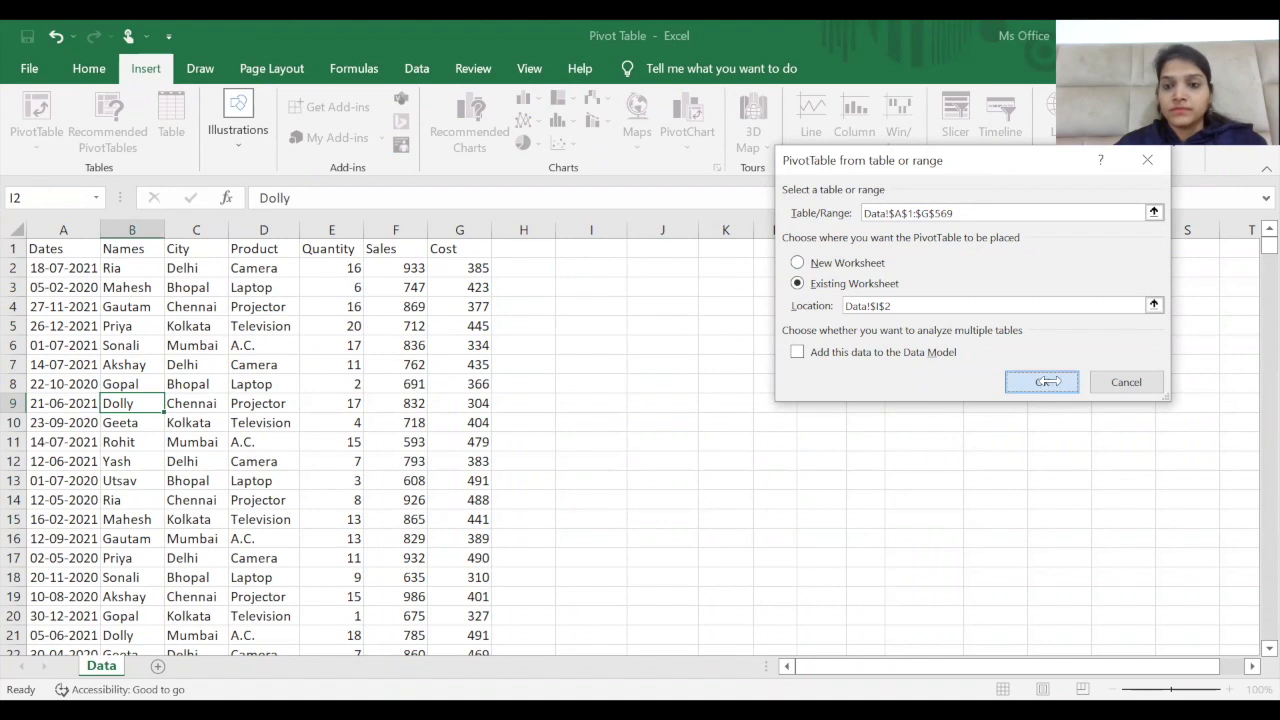
left_click(1052, 386)
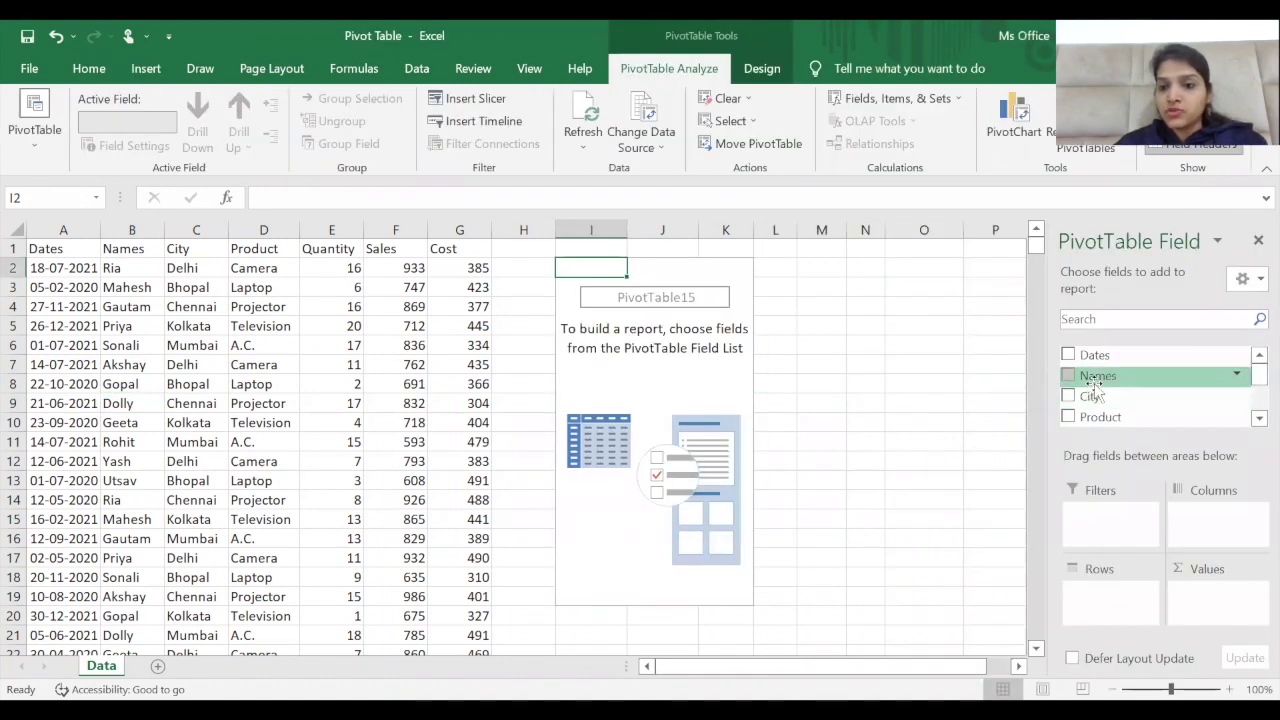
Step: Lay out the new pivot table with Names as rows, City as columns and Sales as summed values
left_click_drag(1093, 376, 1105, 605)
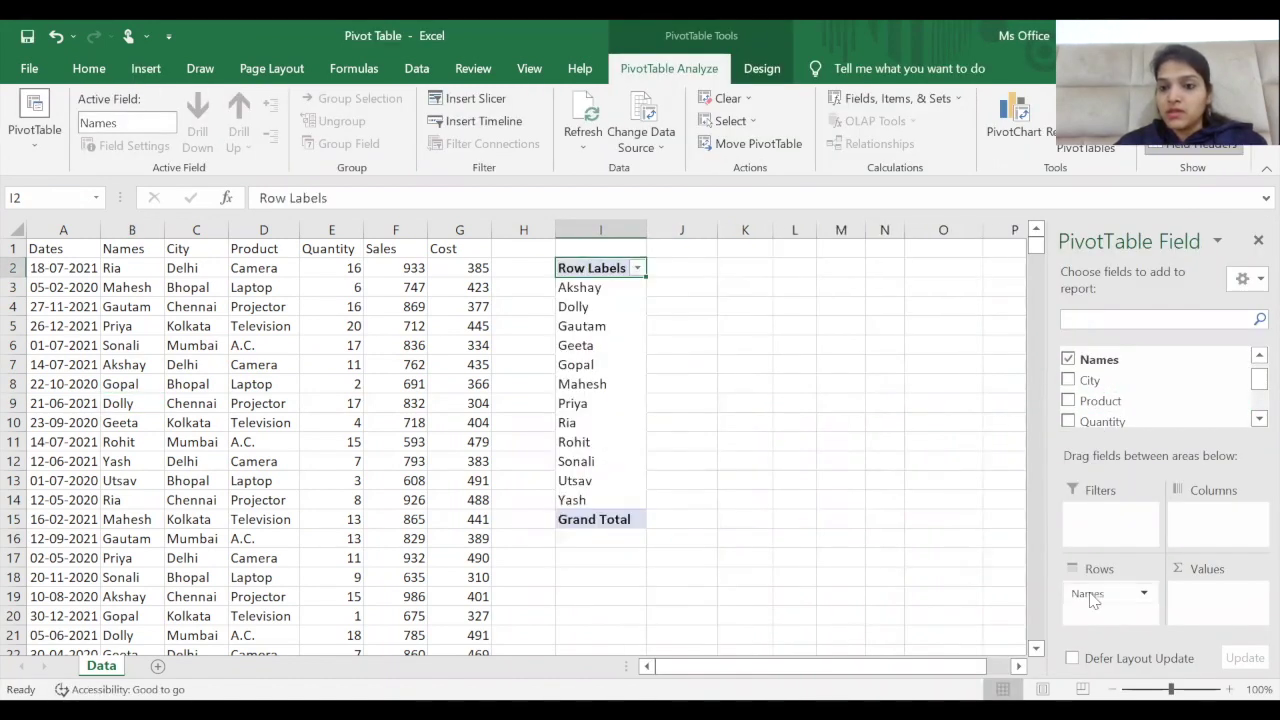
left_click_drag(1090, 381, 1222, 537)
scroll(1252, 408, "down", 2)
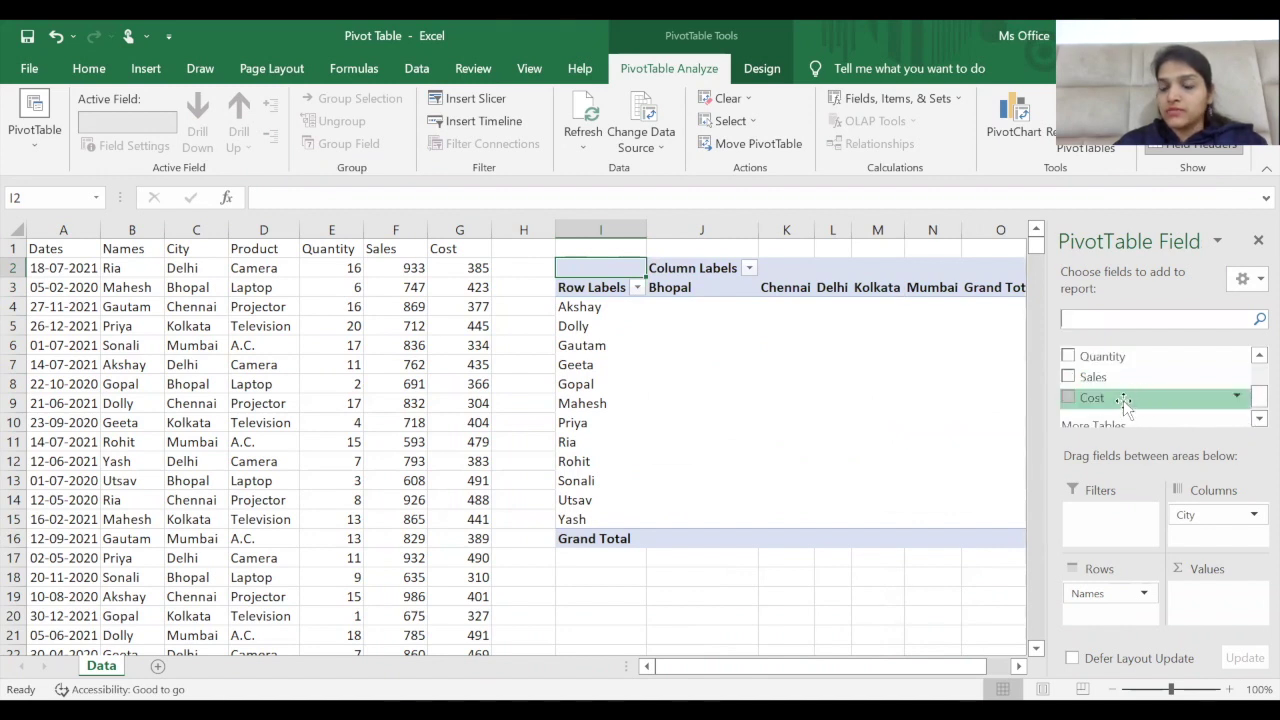
left_click_drag(1127, 385, 1222, 628)
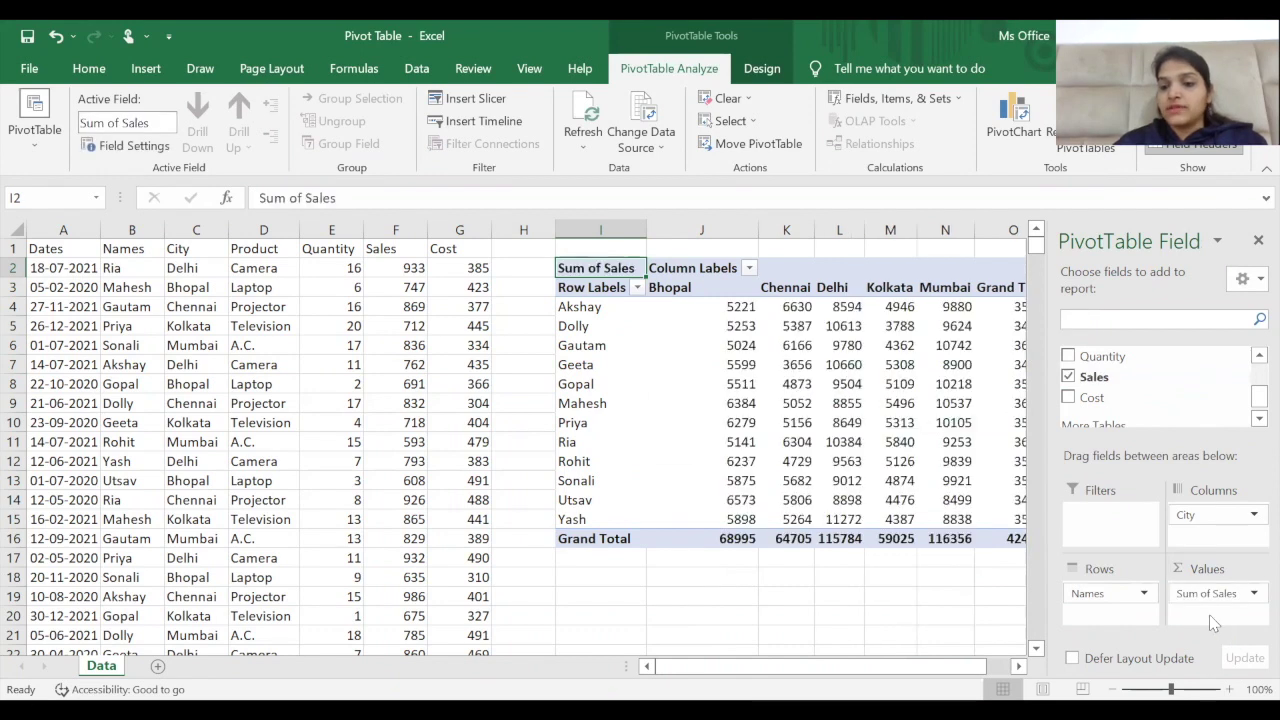
Step: Replace Names with Product as the pivot table's row field and close the field list
left_click_drag(1120, 597, 1100, 615)
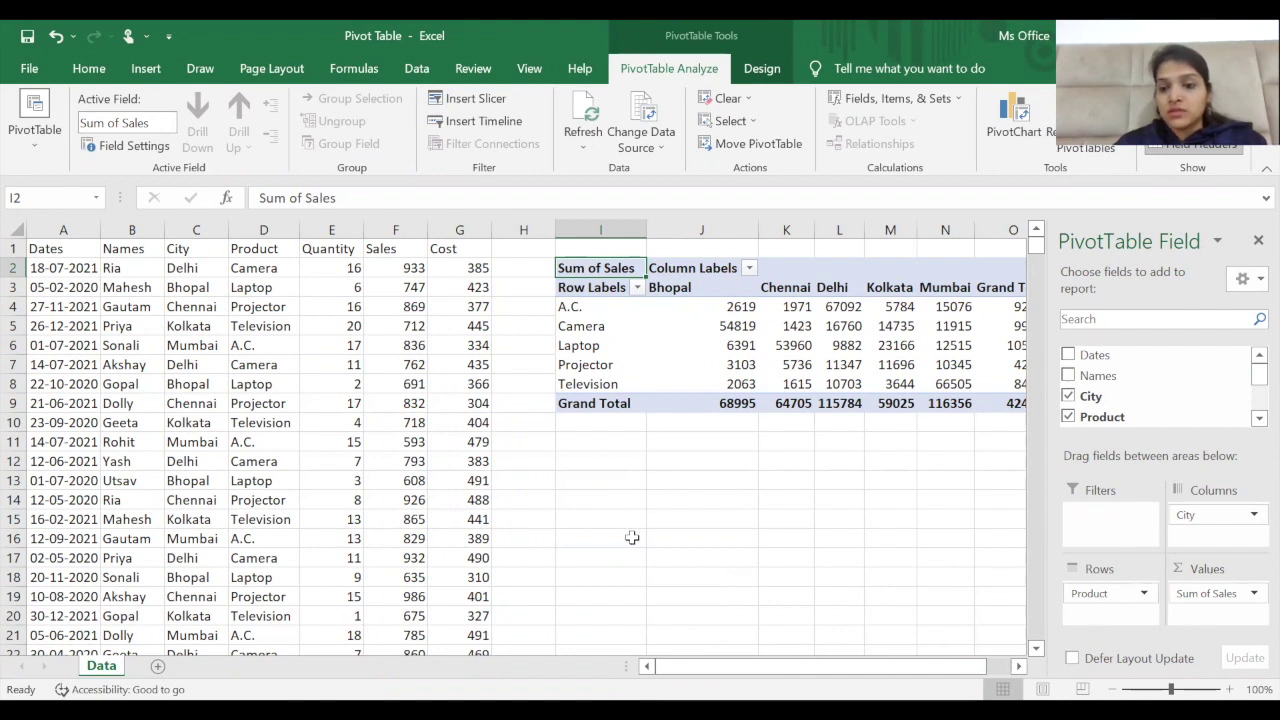
left_click(1256, 243)
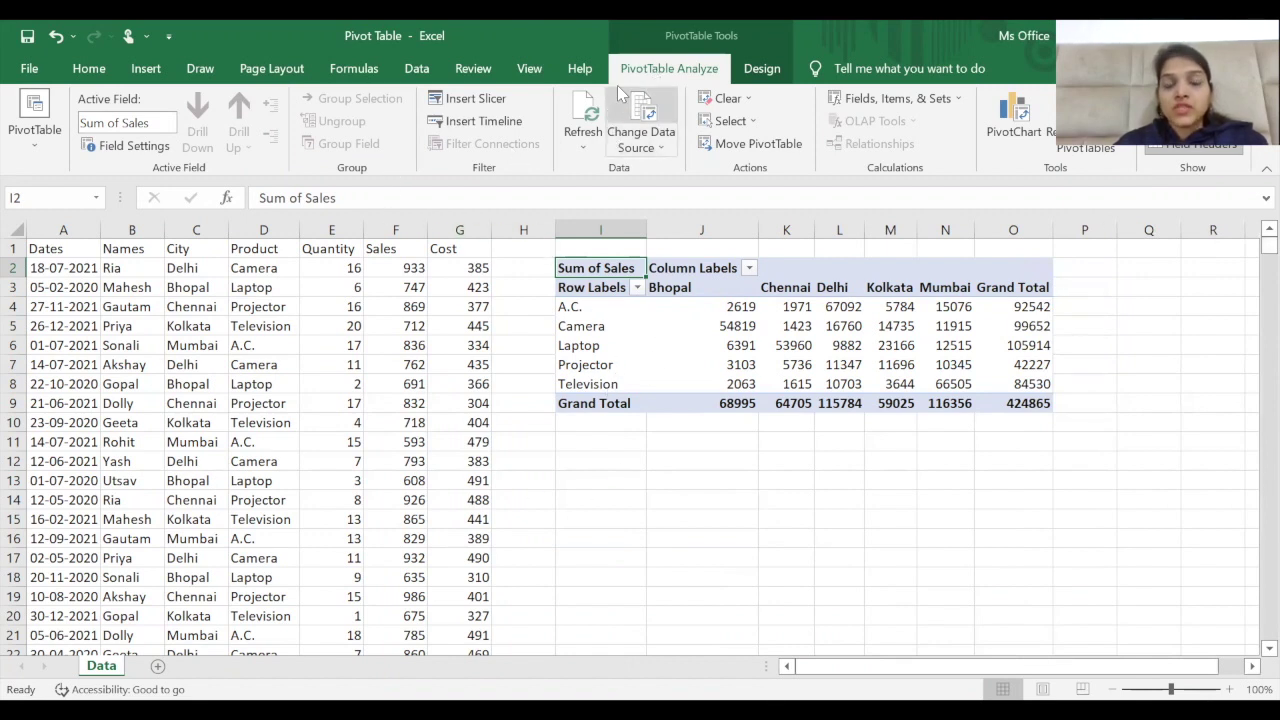
Step: Insert a slicer for the Product field and place it beside the pivot table's Grand Total column
left_click(467, 105)
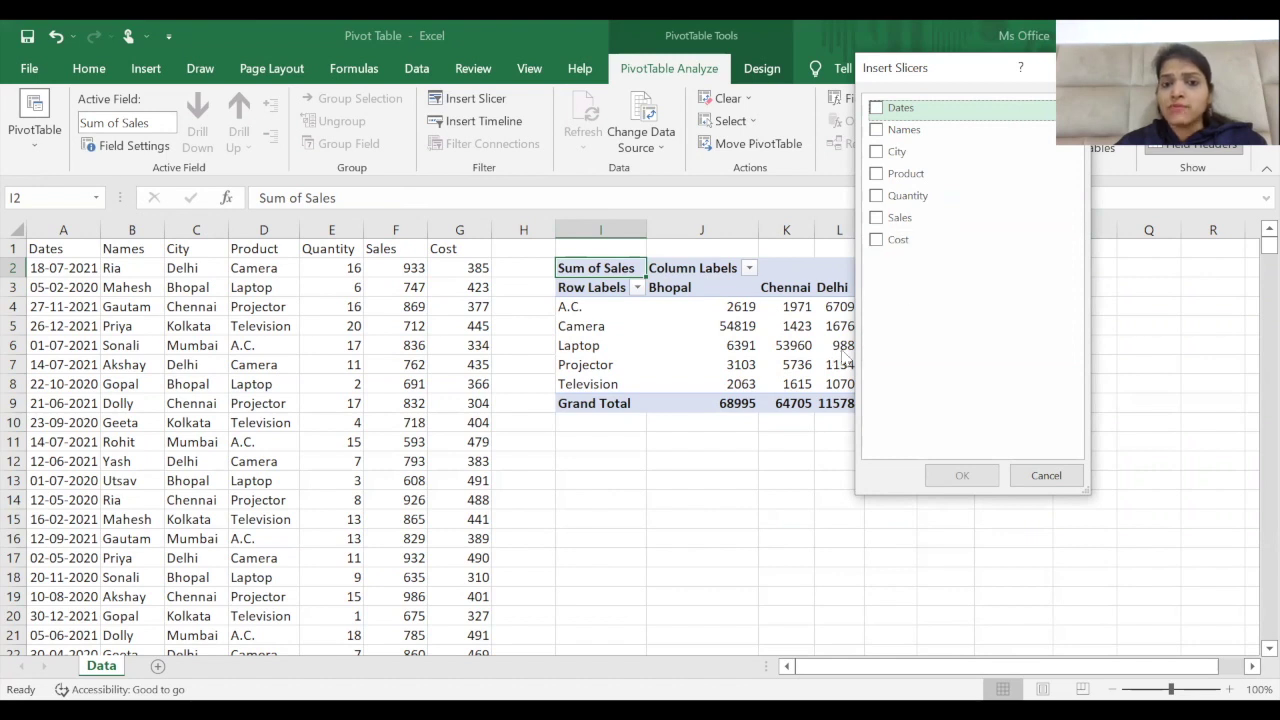
left_click(876, 176)
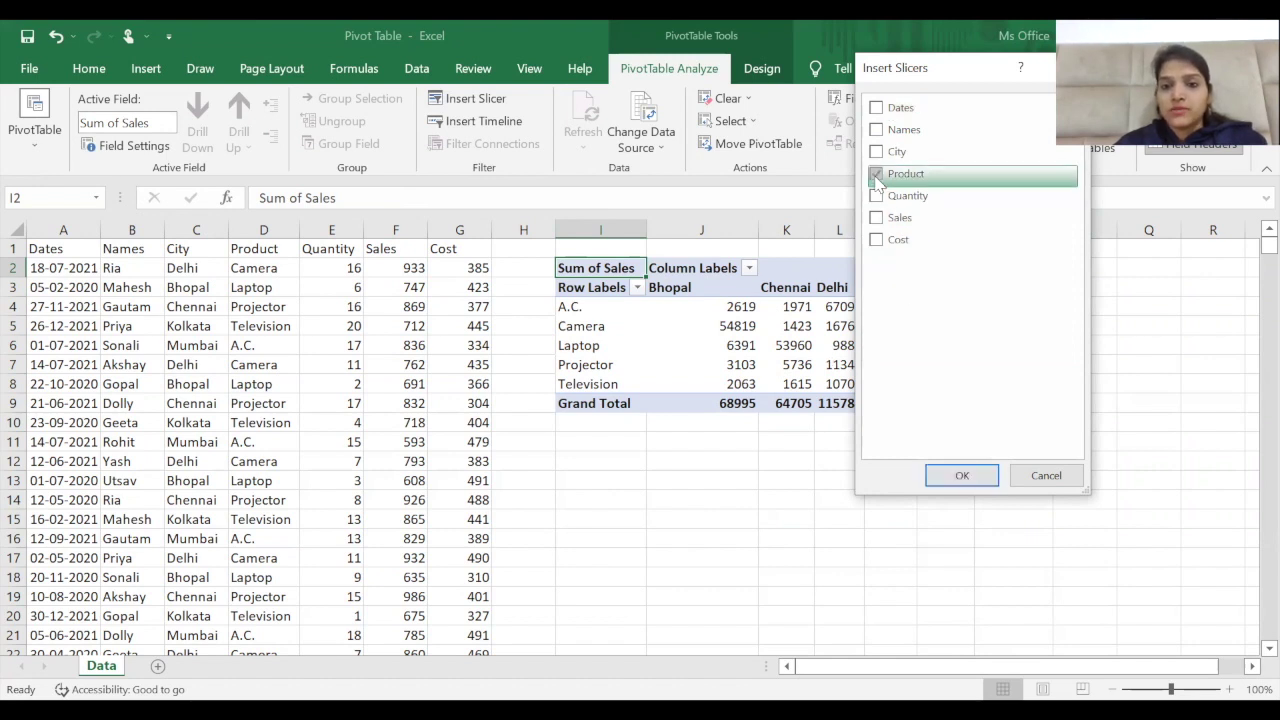
left_click(962, 477)
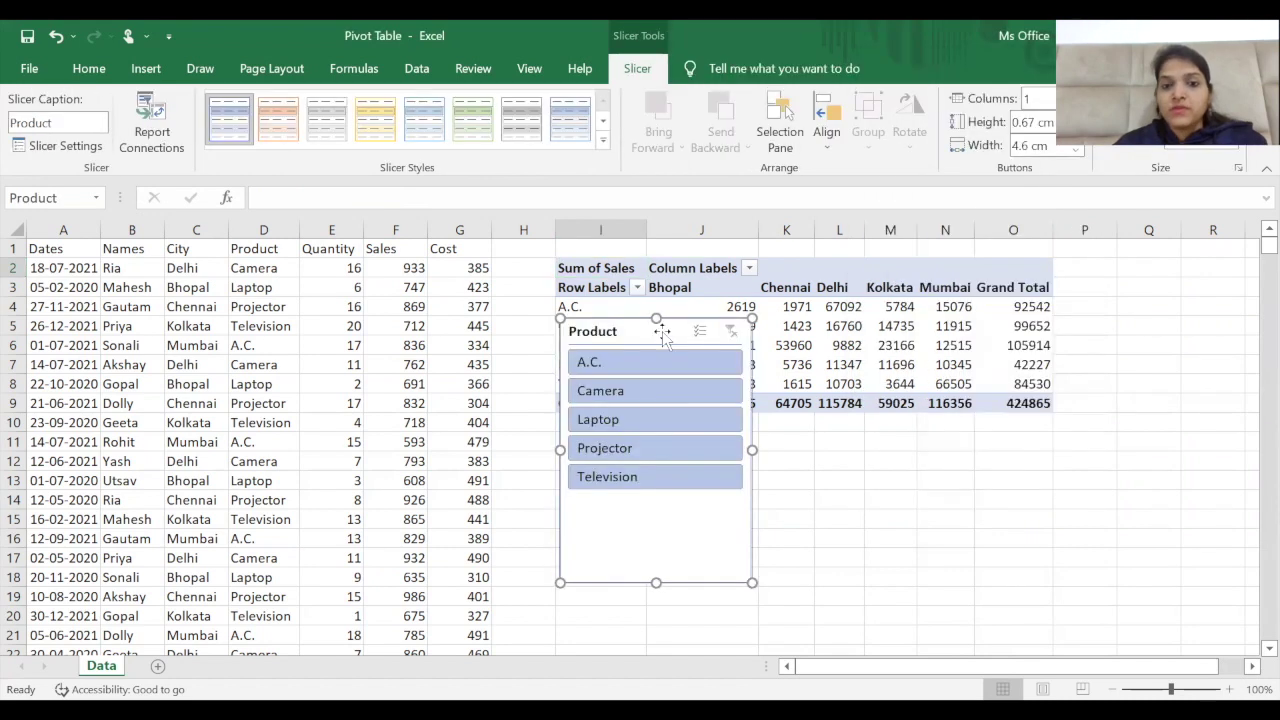
left_click_drag(662, 331, 1162, 258)
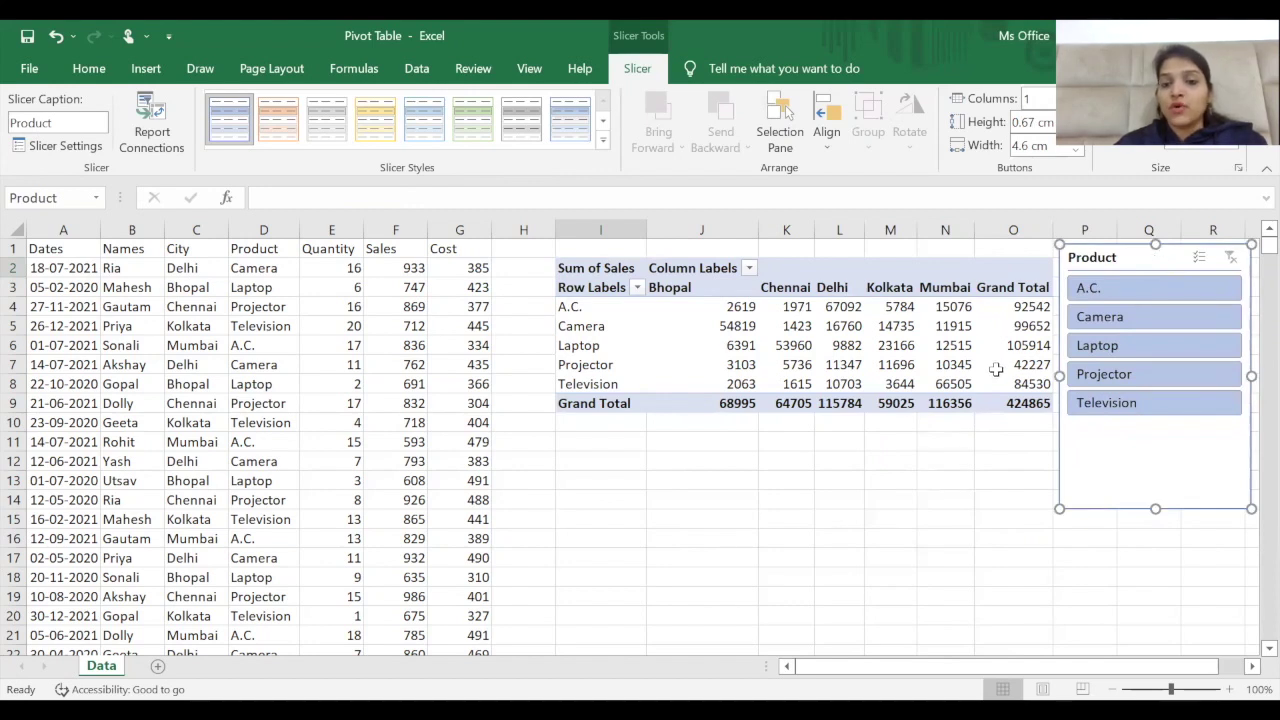
Step: Filter the pivot table with the Product slicer by A.C., Camera, Laptop and Projector, one at a time
scroll(996, 370, "right", 2)
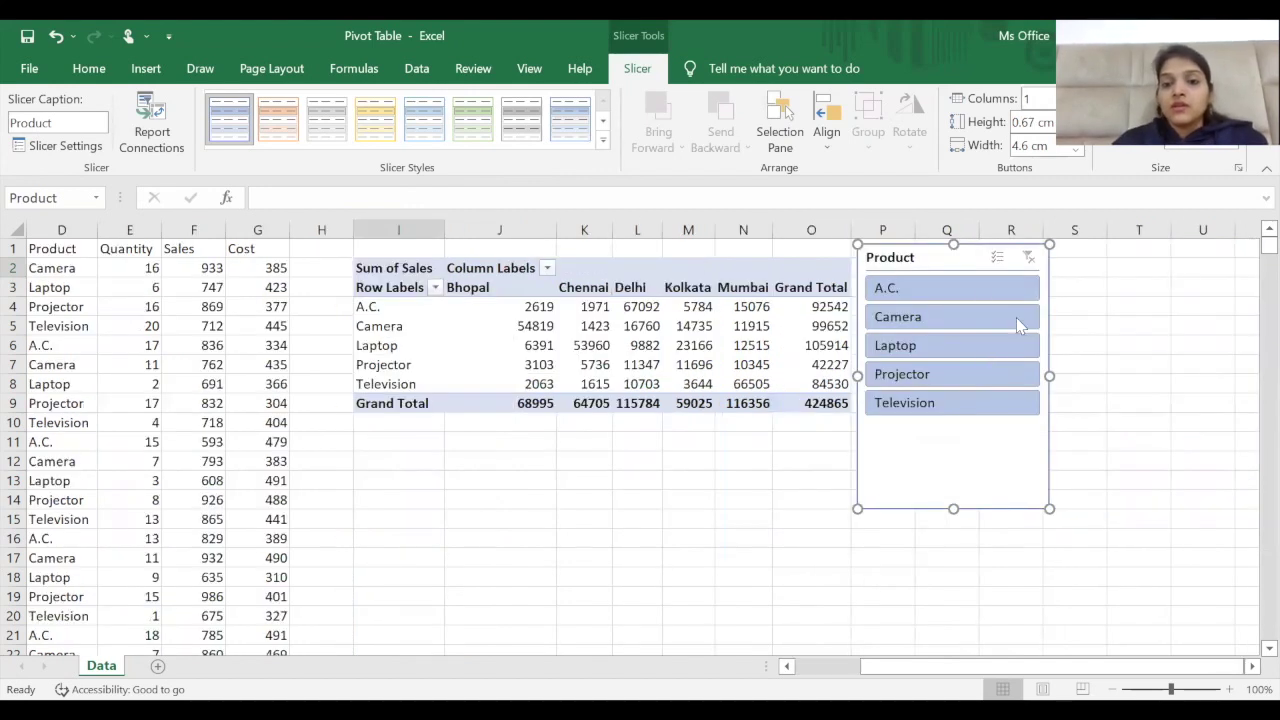
left_click(968, 287)
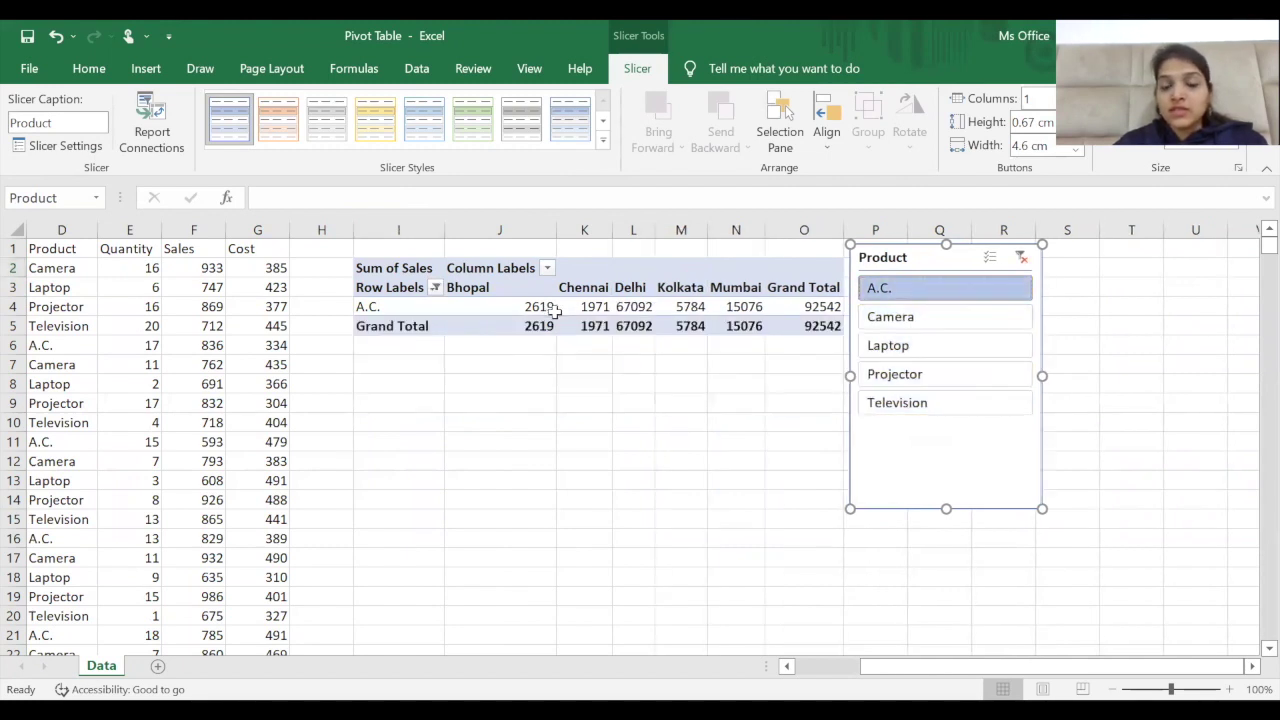
left_click(926, 318)
left_click(908, 350)
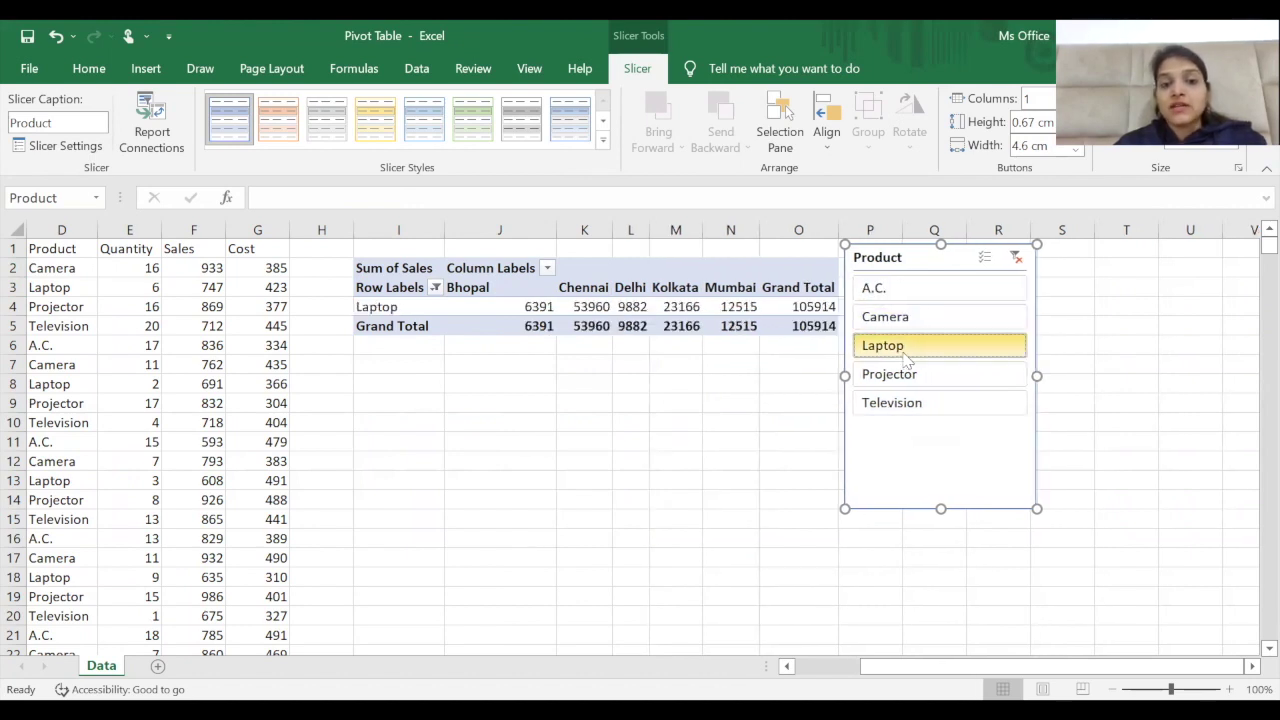
left_click(904, 376)
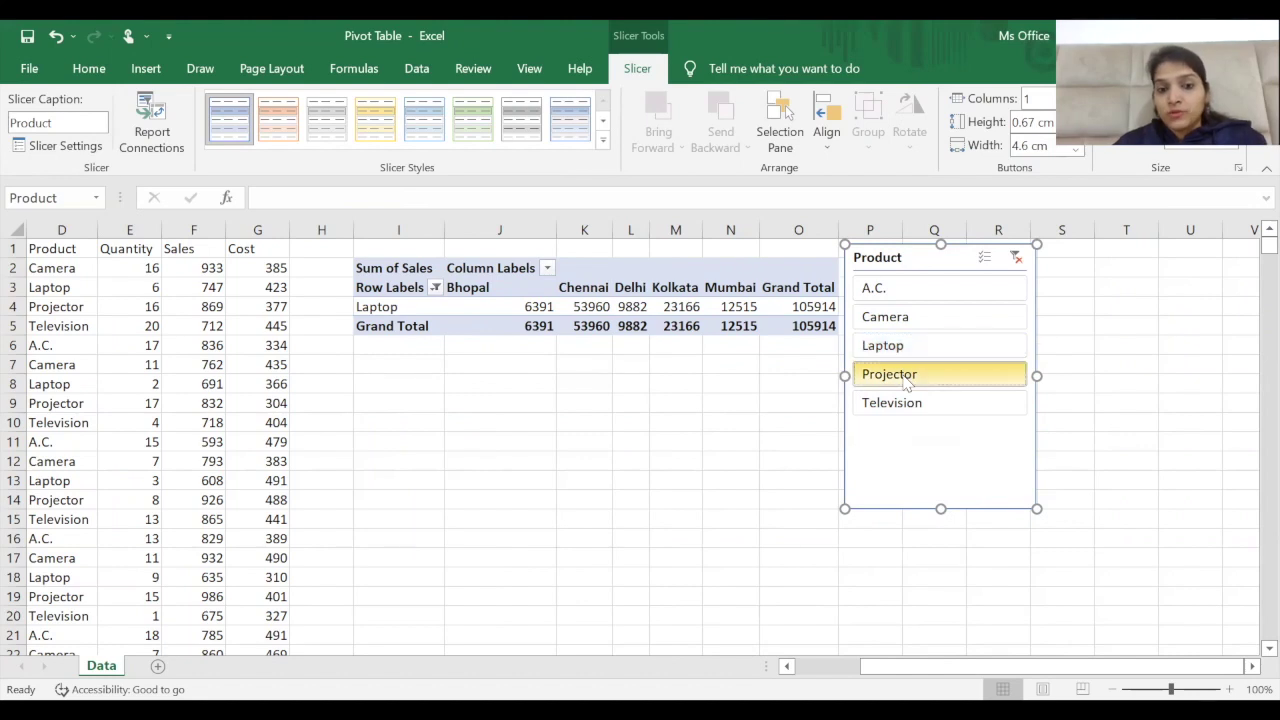
Step: Filter the pivot table to A.C., Camera and Laptop together with the Product slicer
left_click(910, 290)
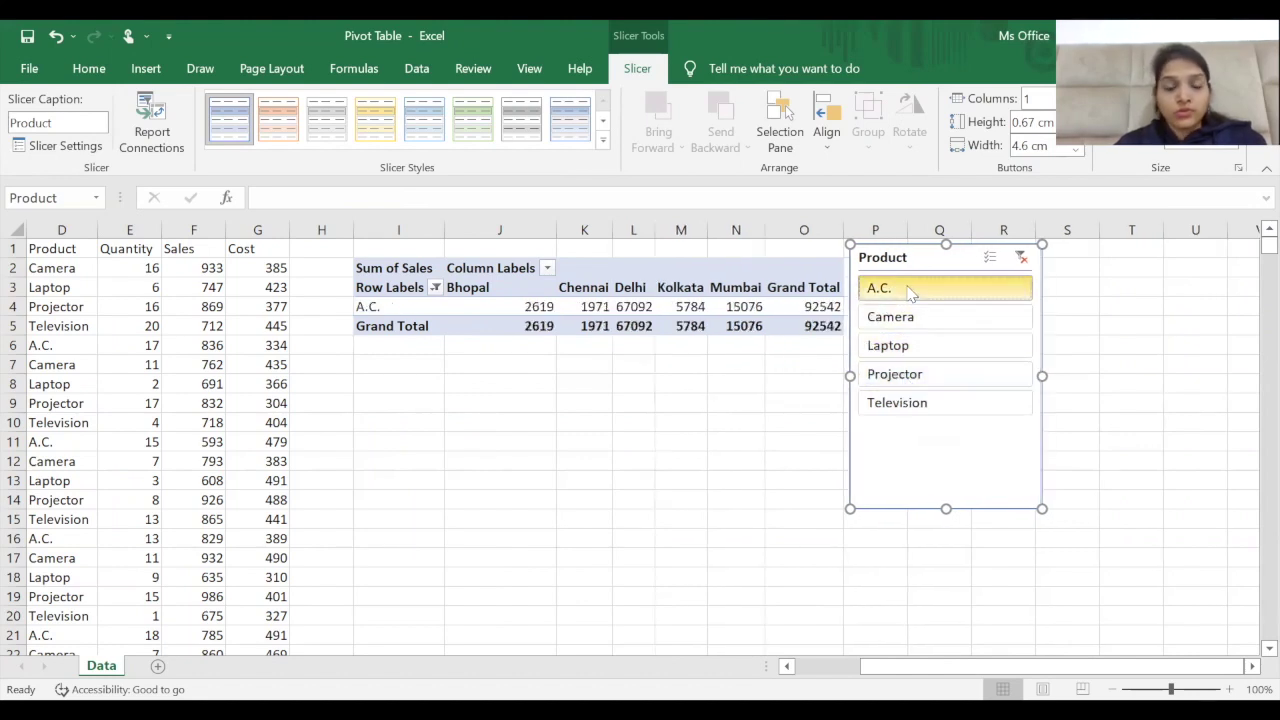
key("shift+Down")
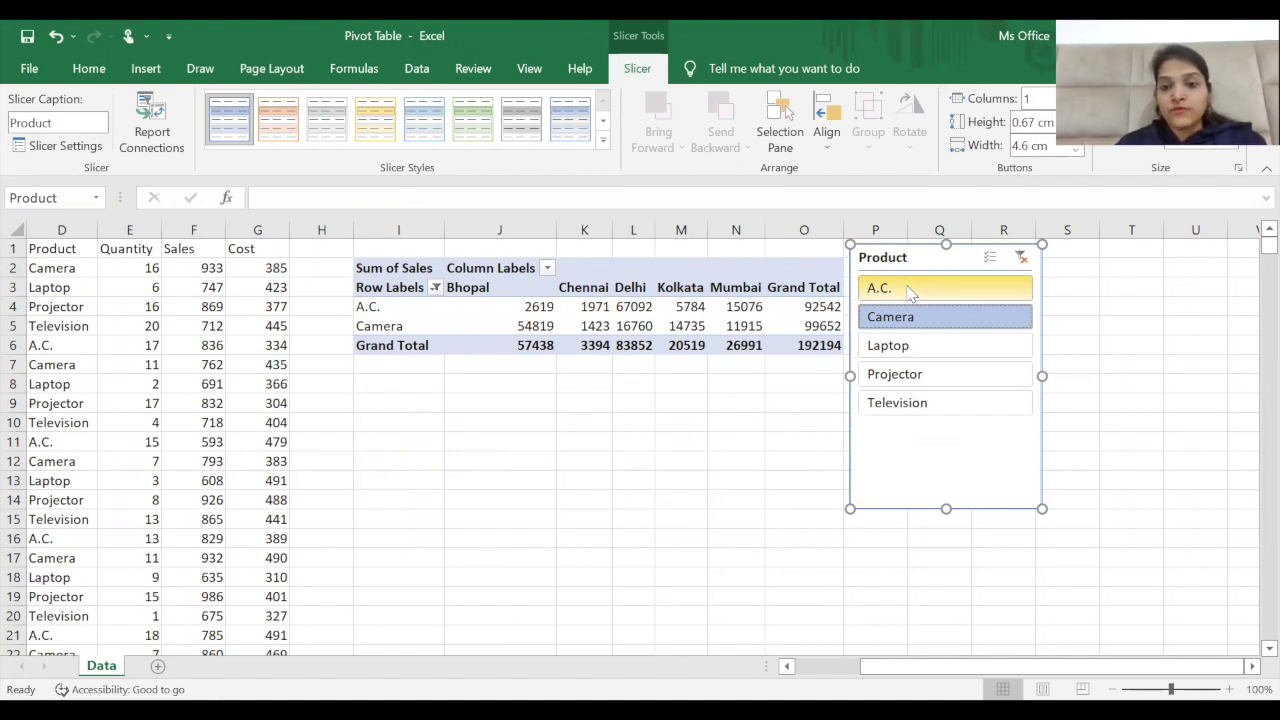
key("shift+Down")
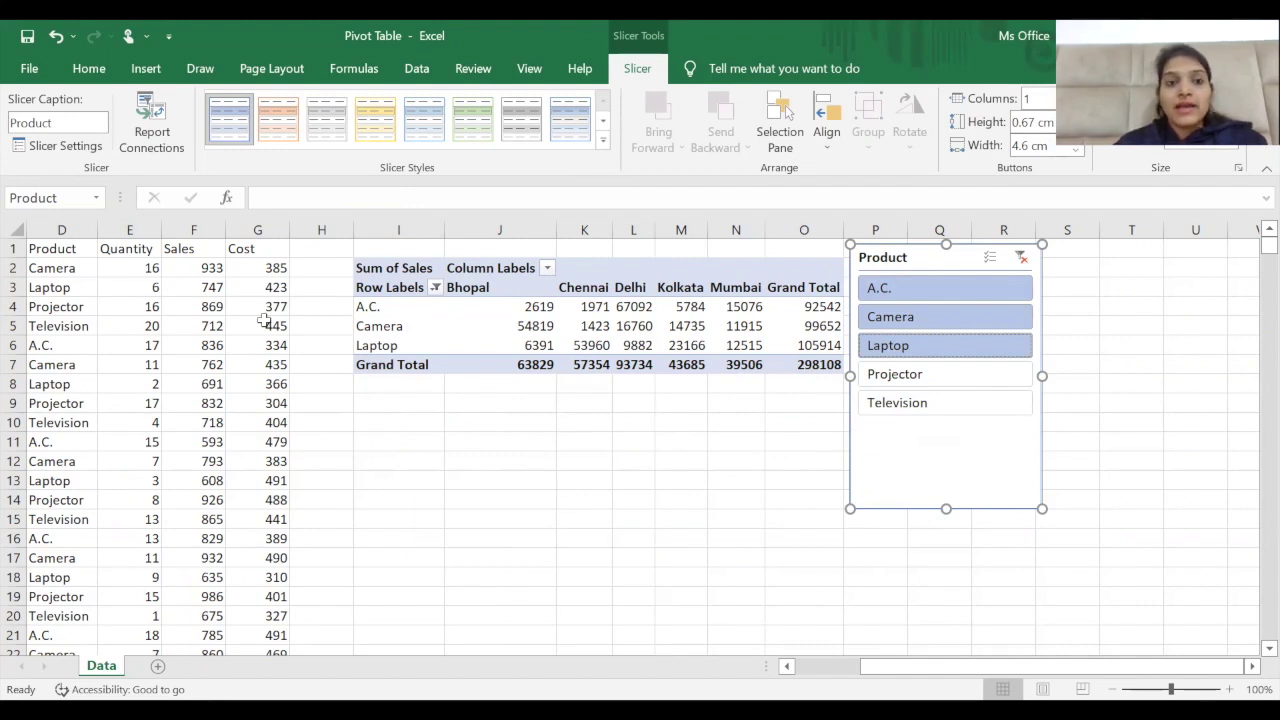
Step: Insert a slicer for the City field and place it directly beside the Product slicer
left_click(537, 306)
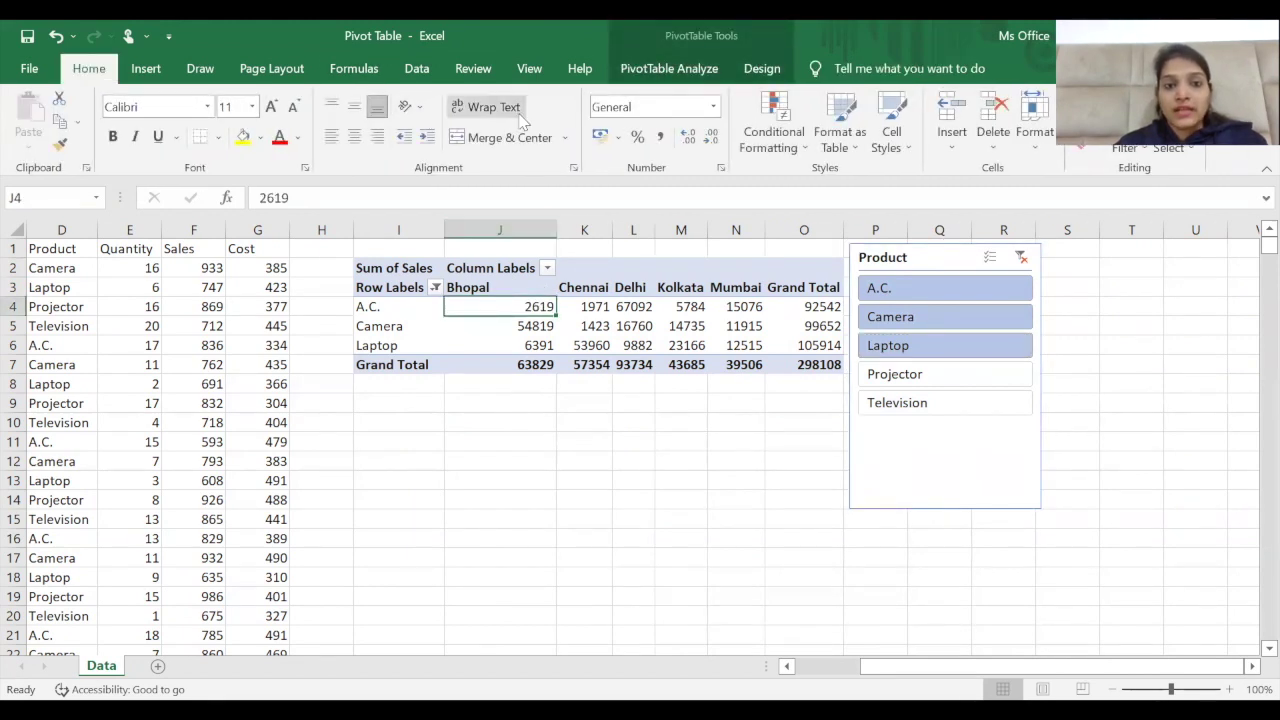
left_click(398, 313)
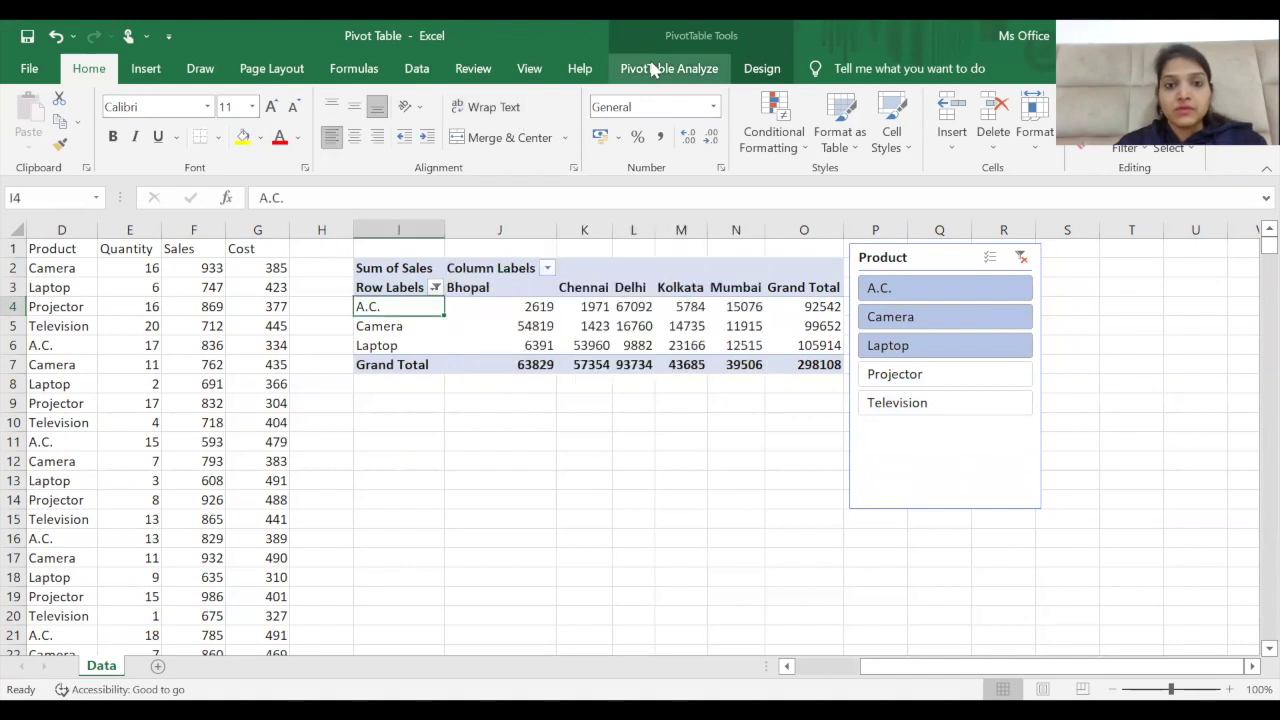
left_click(670, 69)
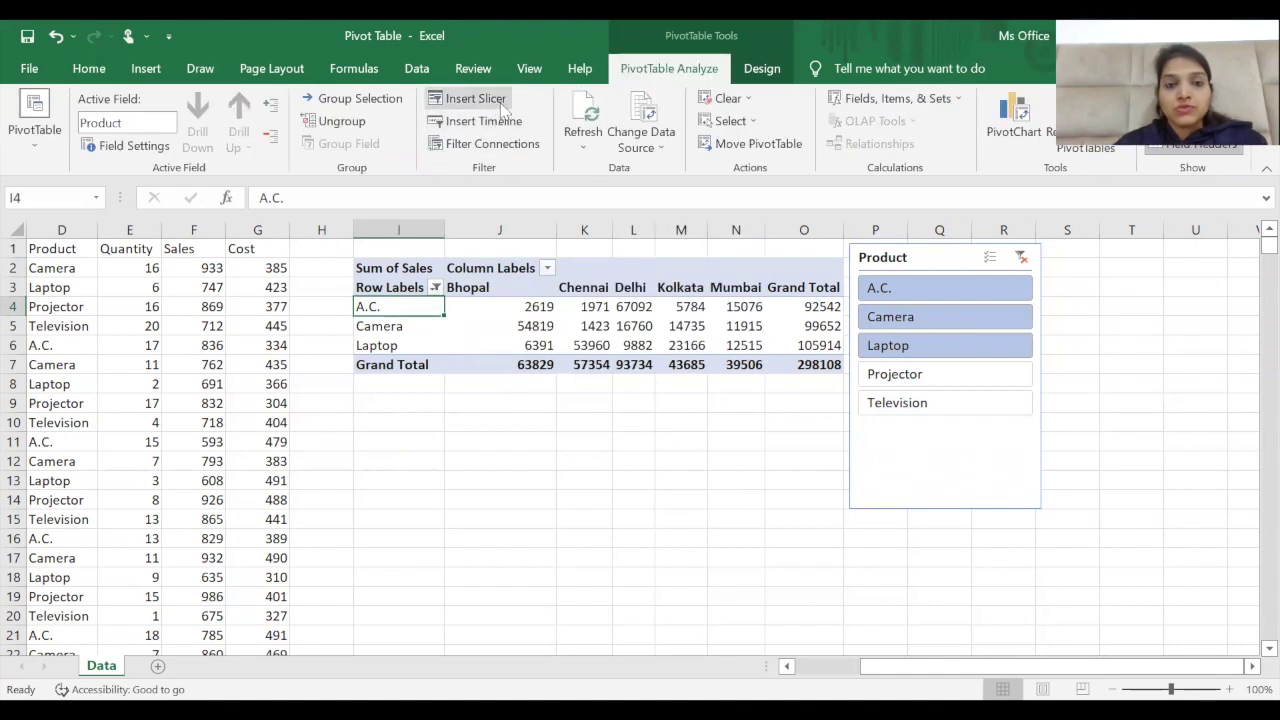
left_click(503, 108)
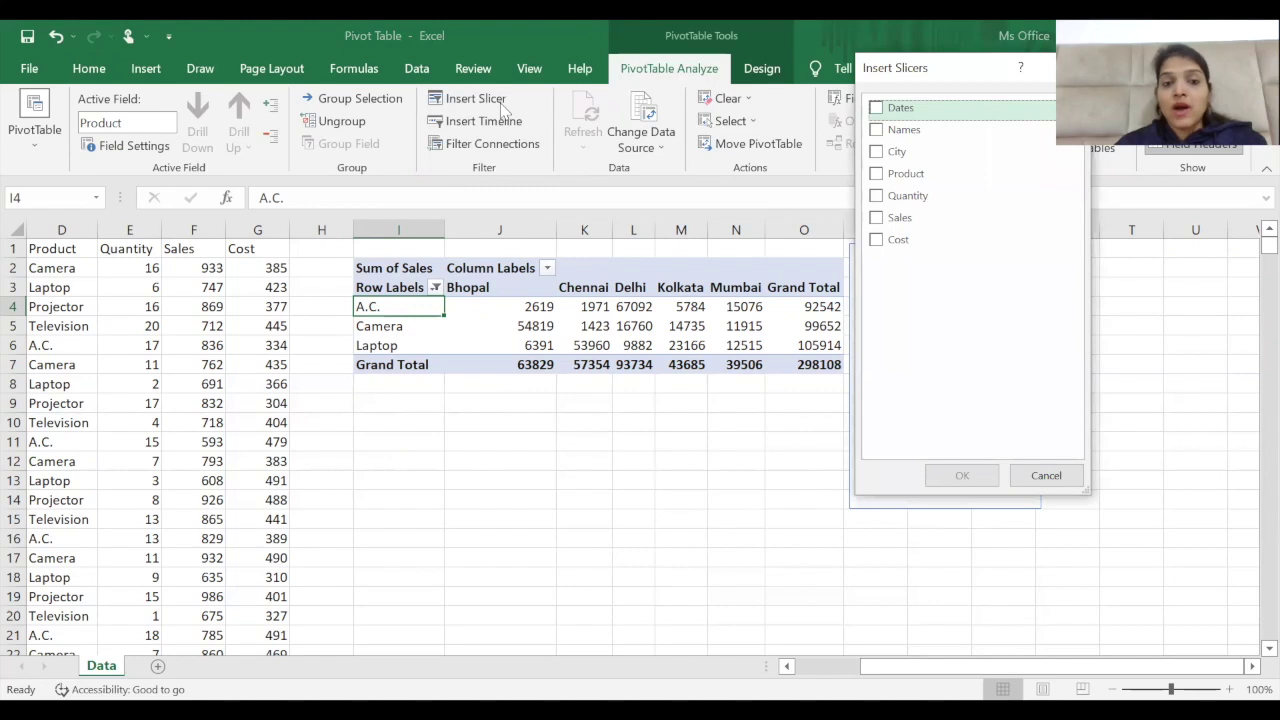
left_click(880, 158)
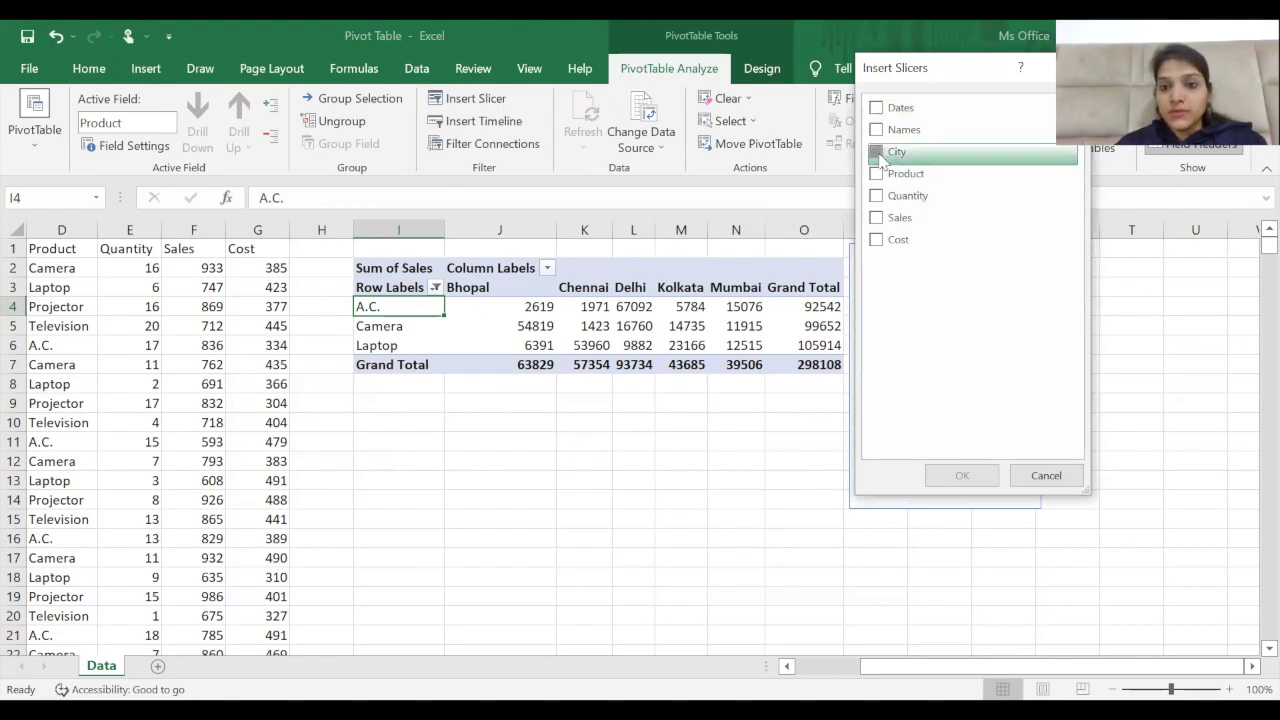
left_click(962, 477)
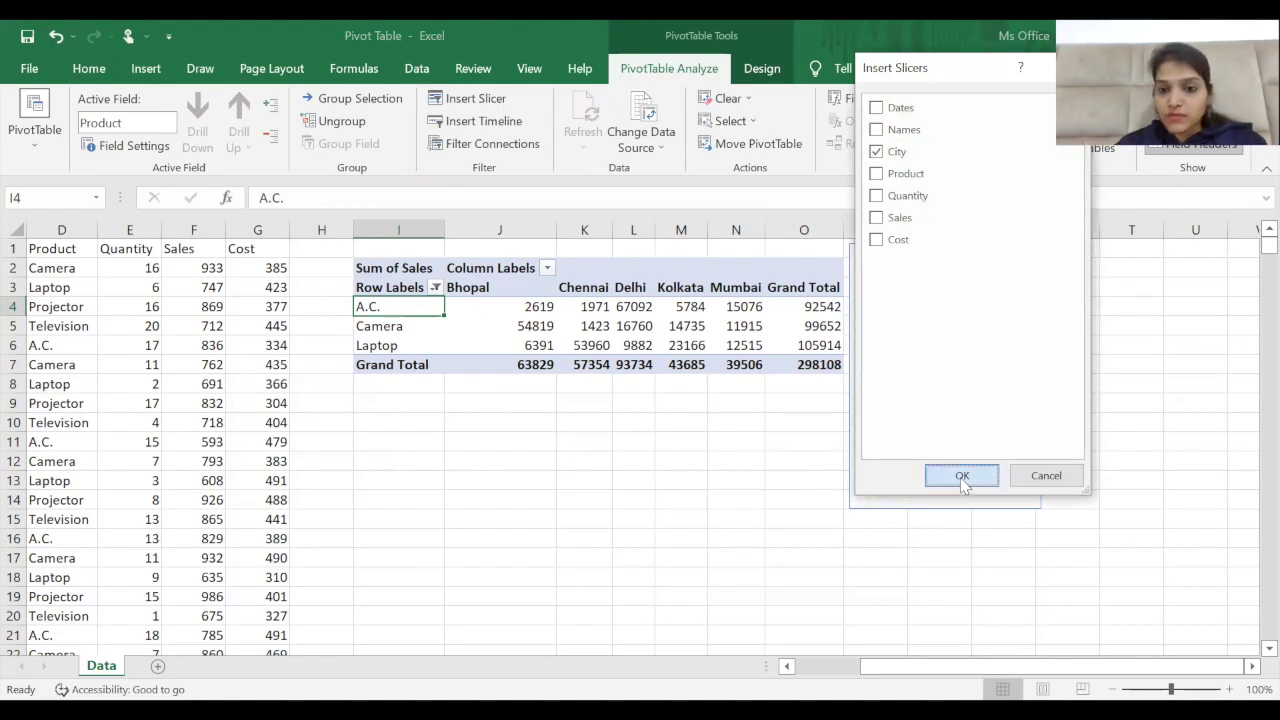
left_click_drag(666, 331, 1142, 248)
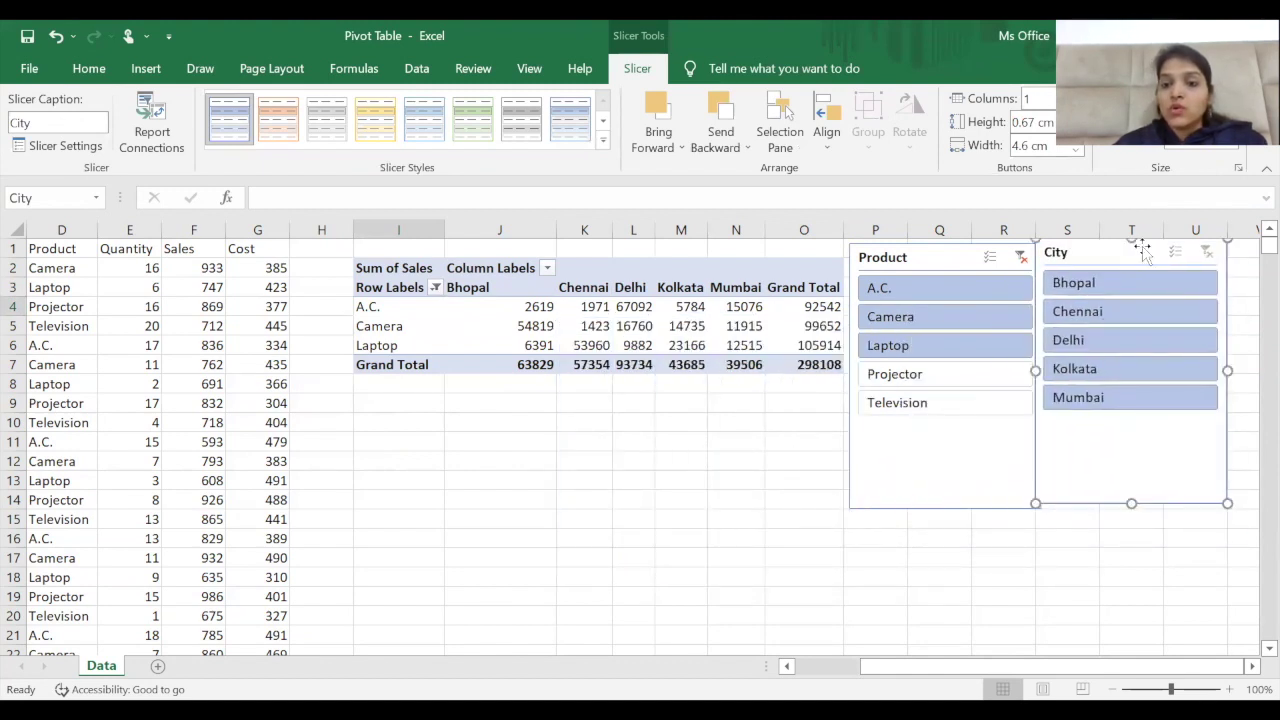
Step: Use the slicers to filter the pivot table to Bhopal, narrow it to Laptop, and switch the city to Delhi
left_click(1108, 287)
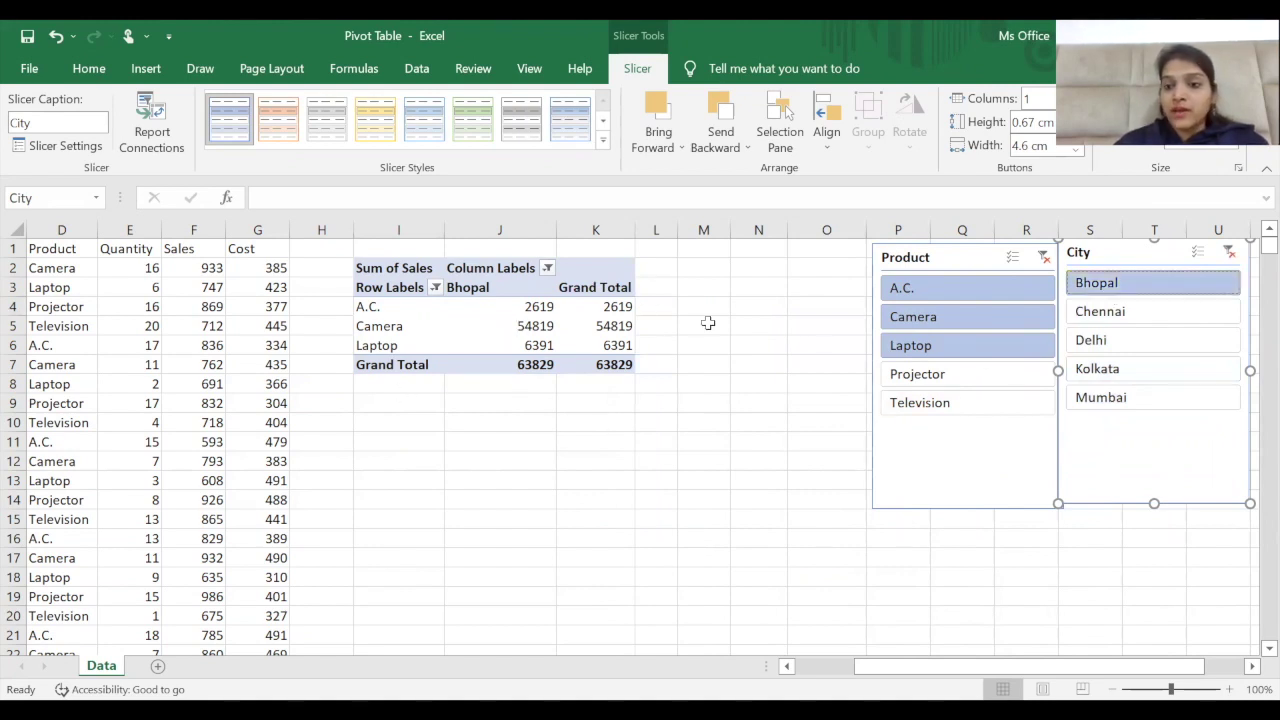
left_click(982, 355)
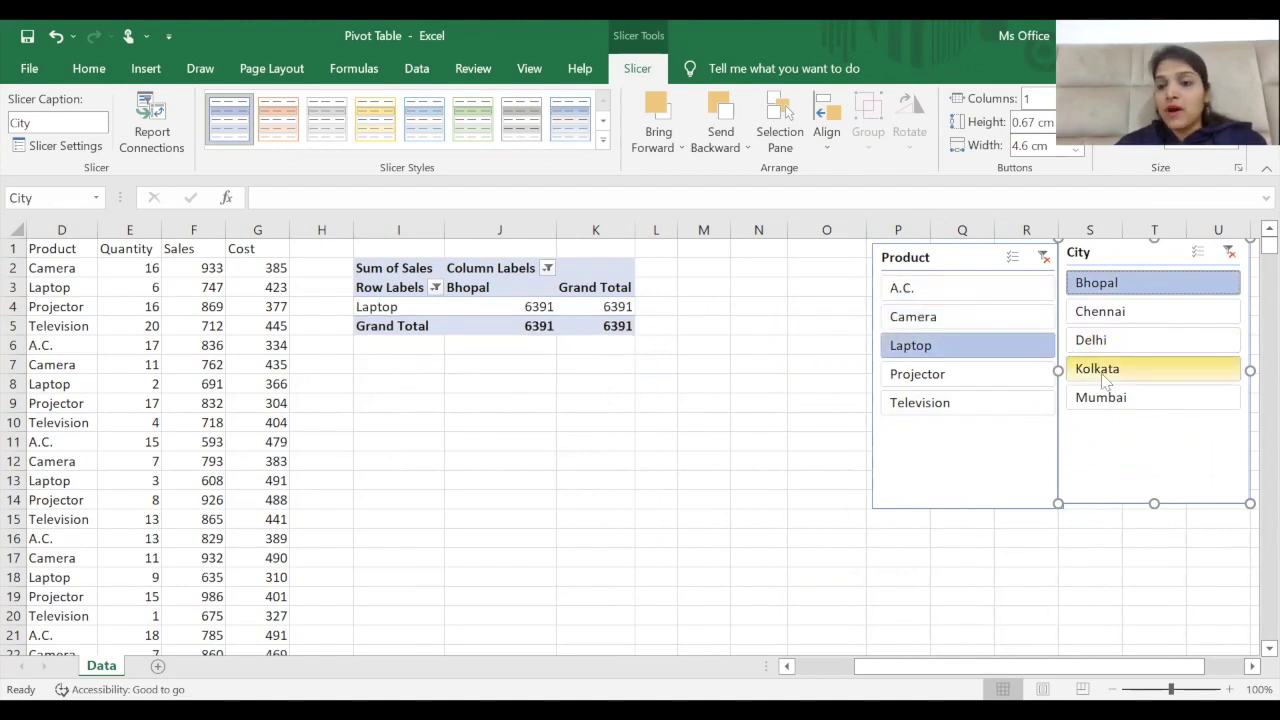
left_click(1143, 338)
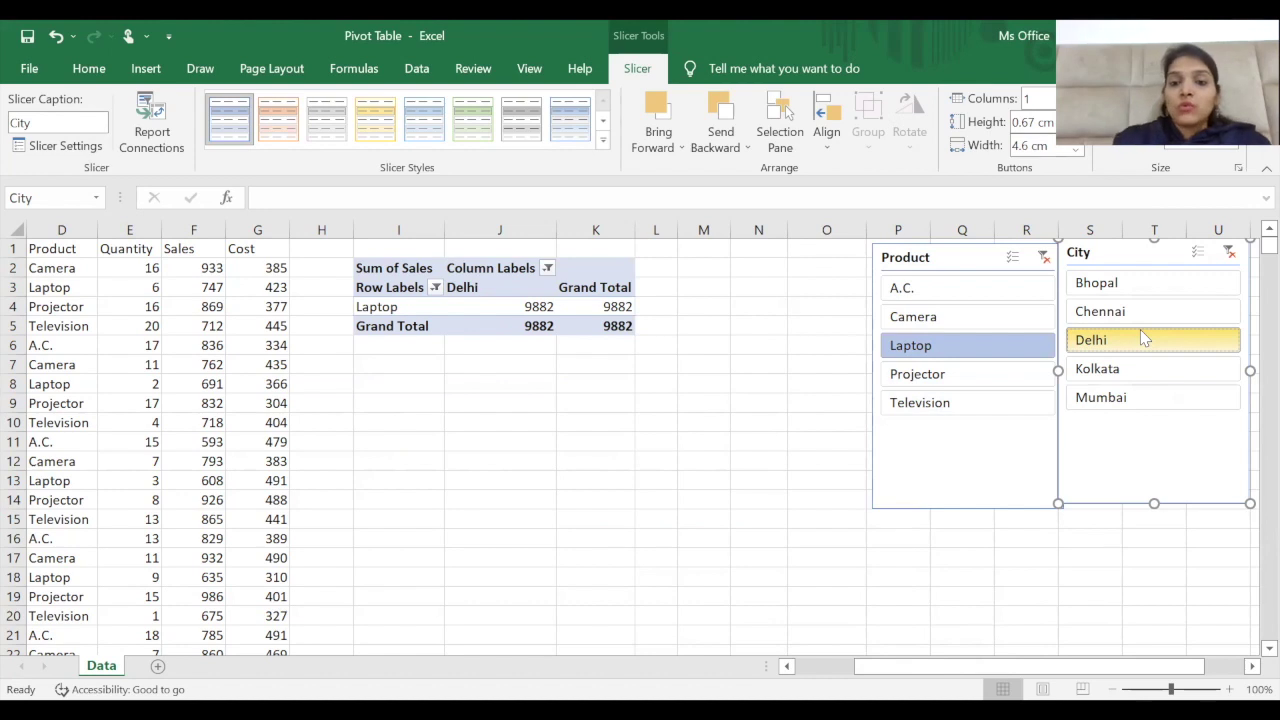
Step: Arrange the Product slicer's buttons in 2 columns with a button height of 1.2 cm
scroll(1140, 329, "right", 2)
scroll(1140, 329, "left", 1)
scroll(1140, 329, "right", 1)
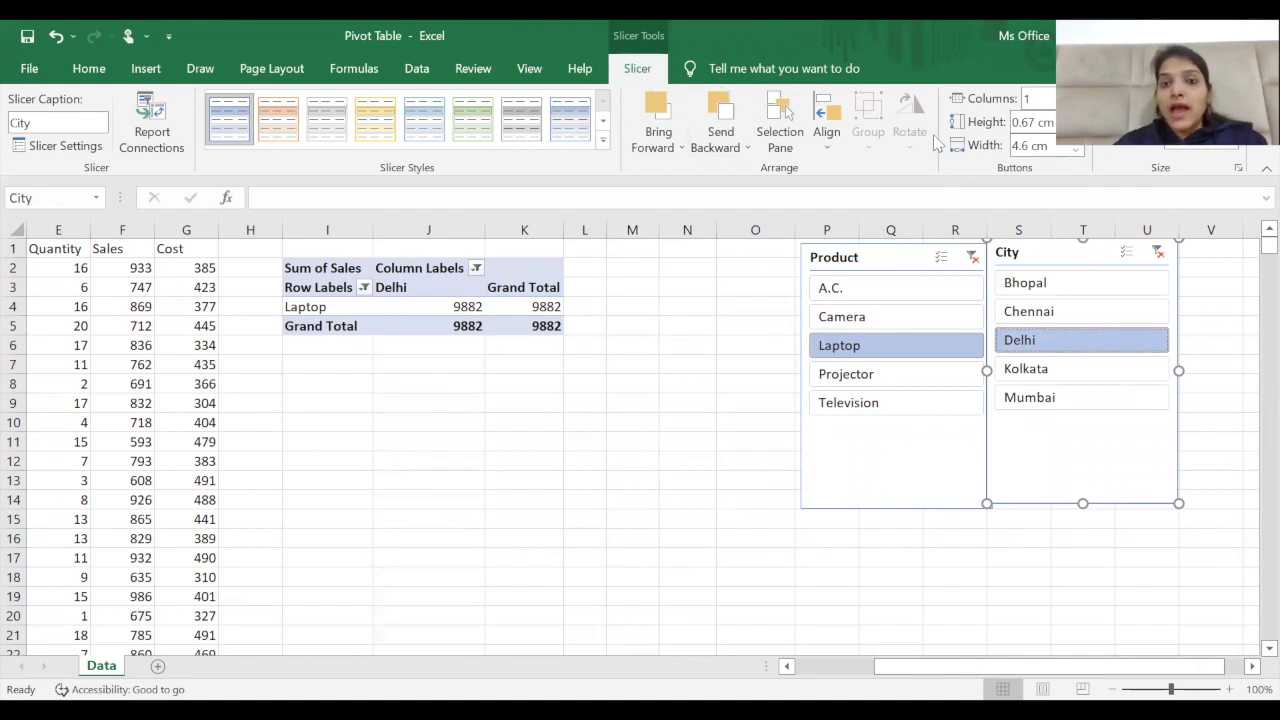
left_click(888, 461)
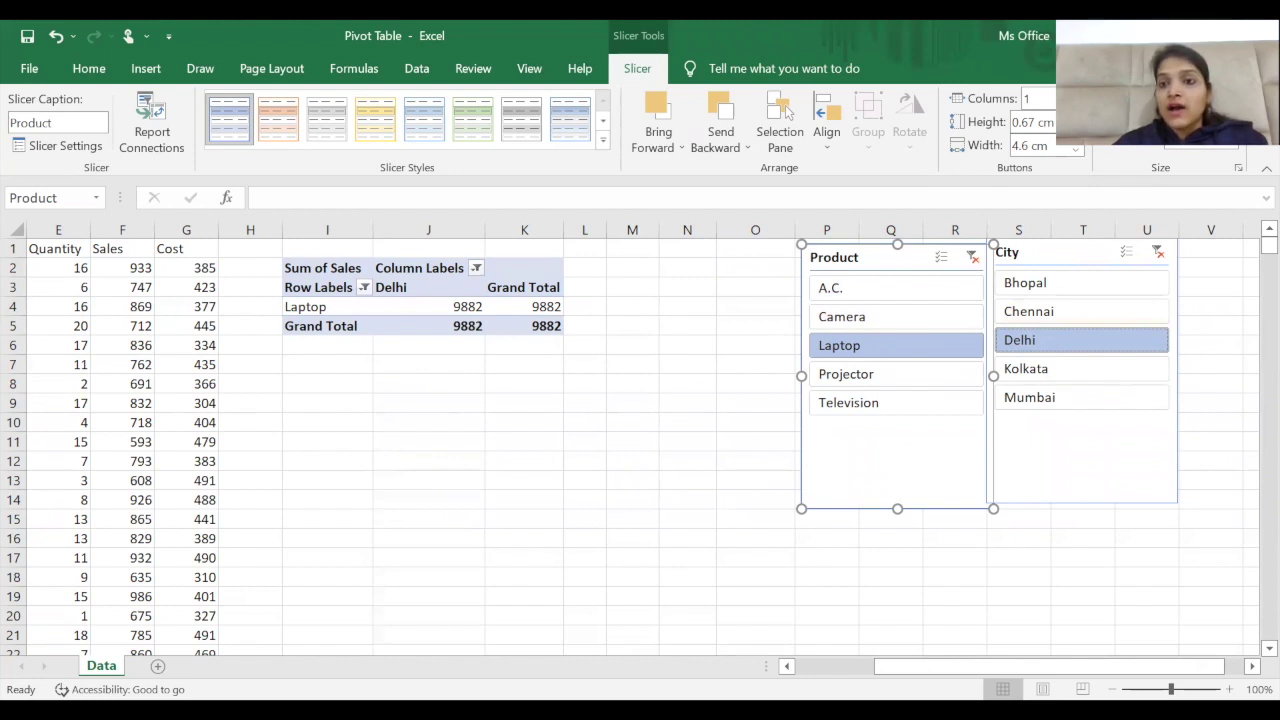
type("2")
key("Return")
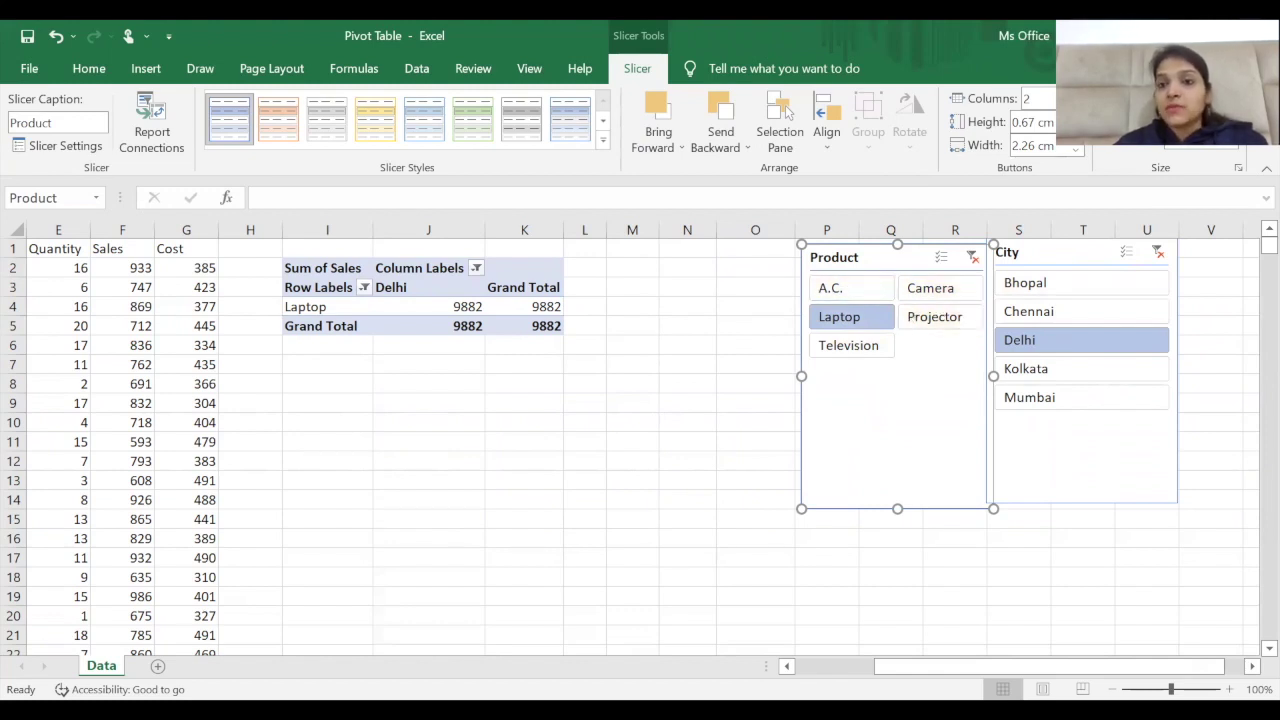
type("1.2")
key("Return")
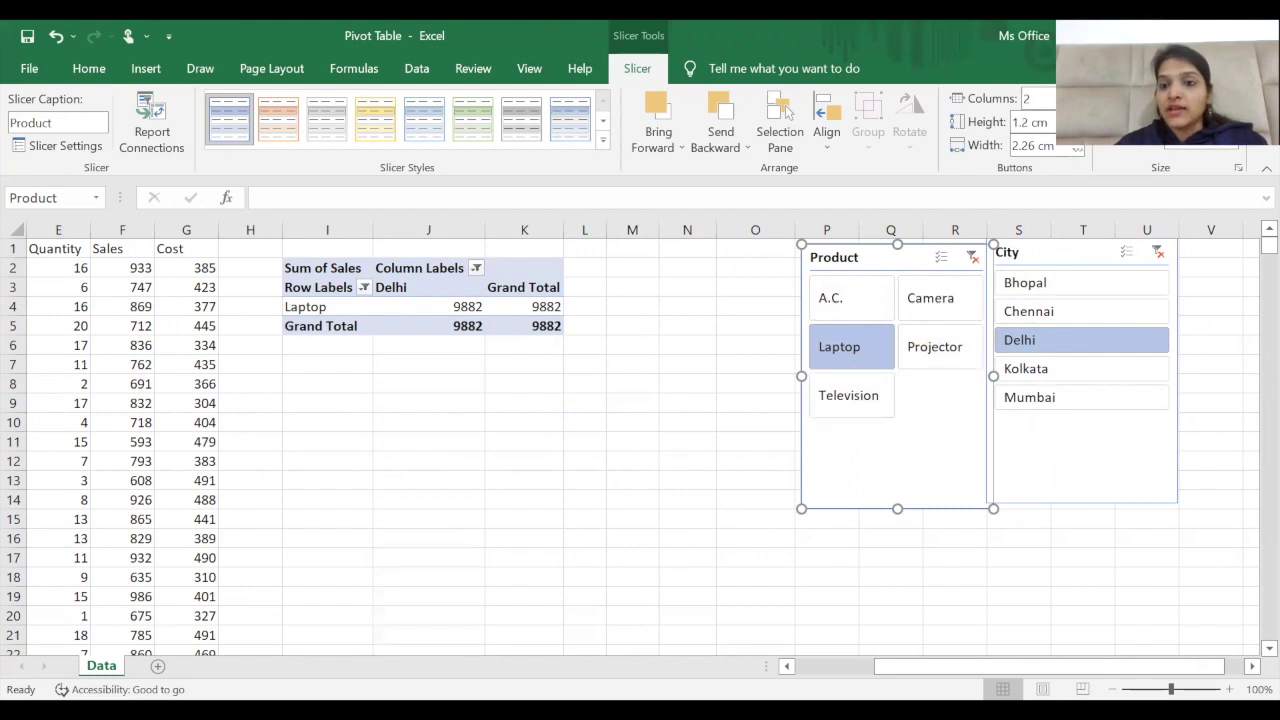
Step: Enlarge the Product slicer, making it slightly taller and wide enough for buttons about 3.27 cm wide
left_click_drag(993, 376, 1033, 376)
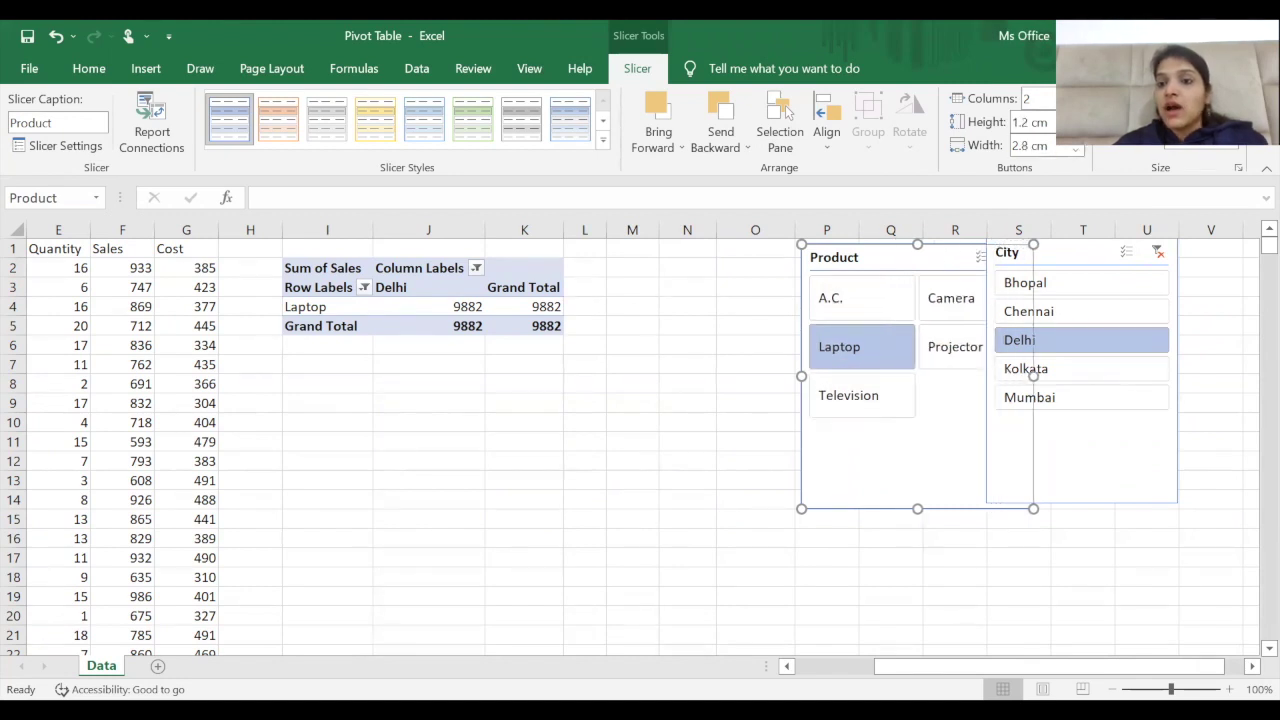
left_click_drag(917, 508, 917, 527)
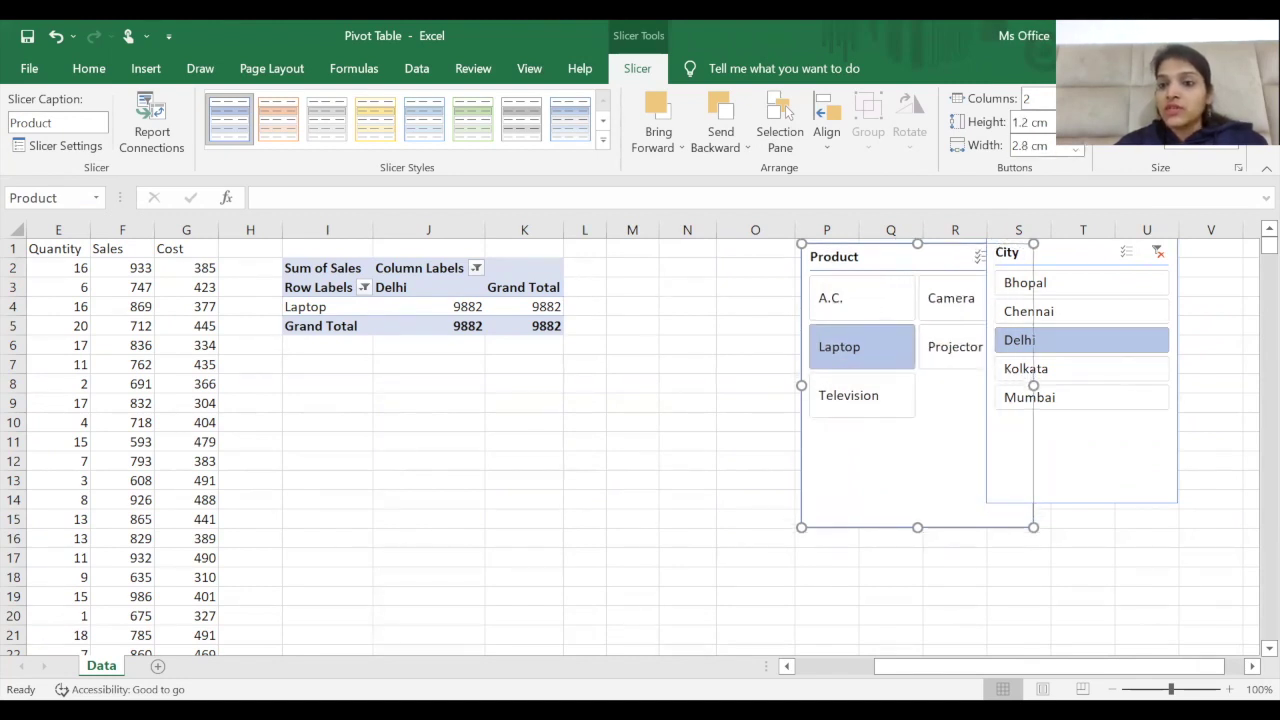
left_click_drag(1033, 385, 1069, 385)
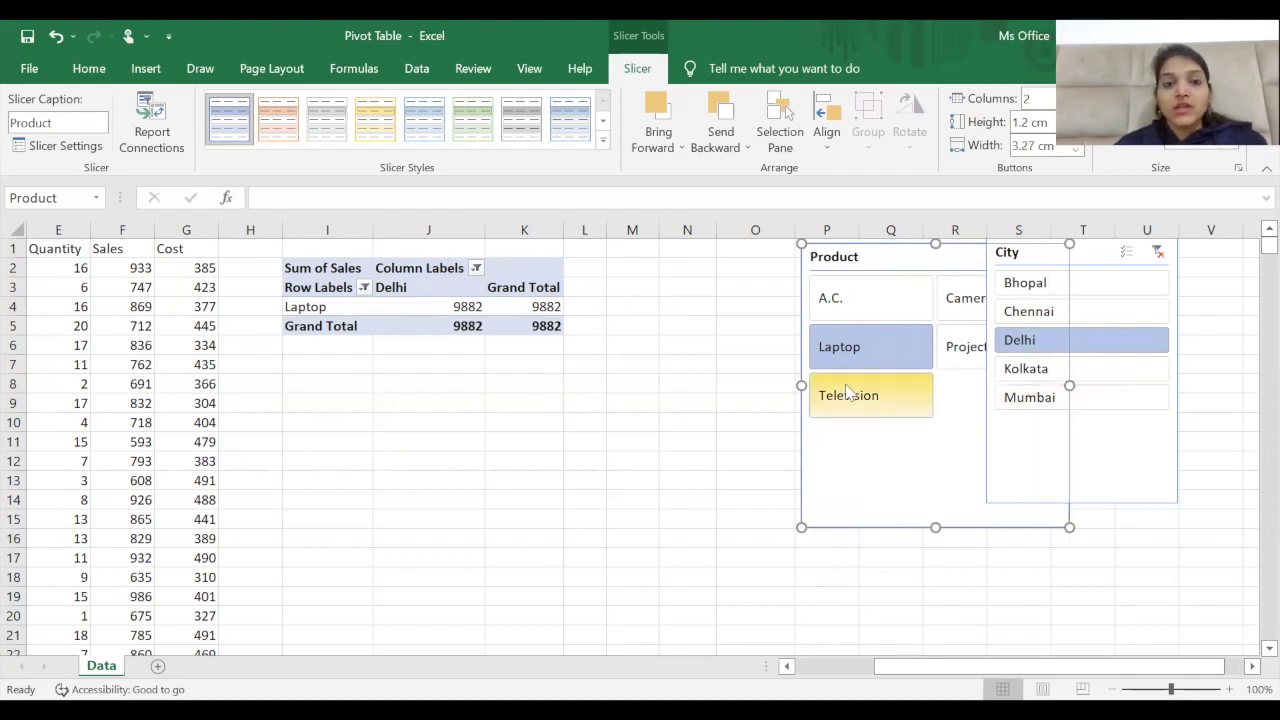
Step: Apply the light yellow slicer style to the Product slicer and the light green style to the City slicer
left_click(376, 119)
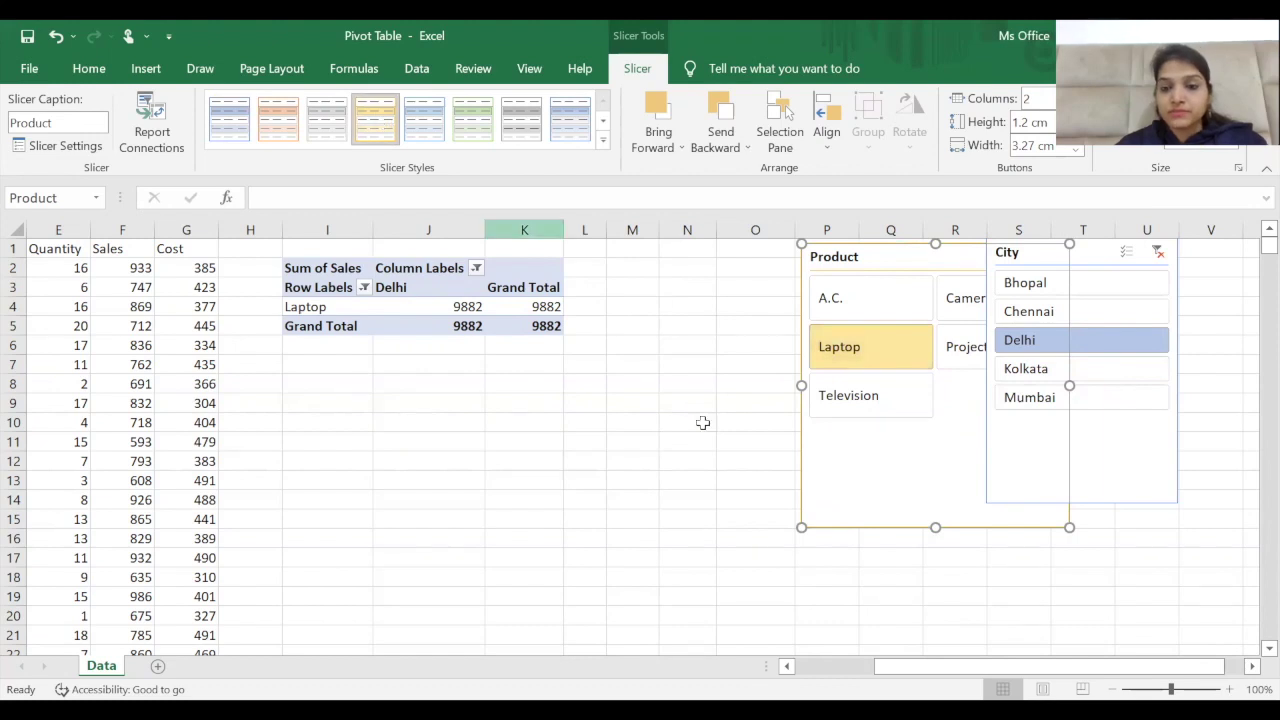
left_click(1142, 474)
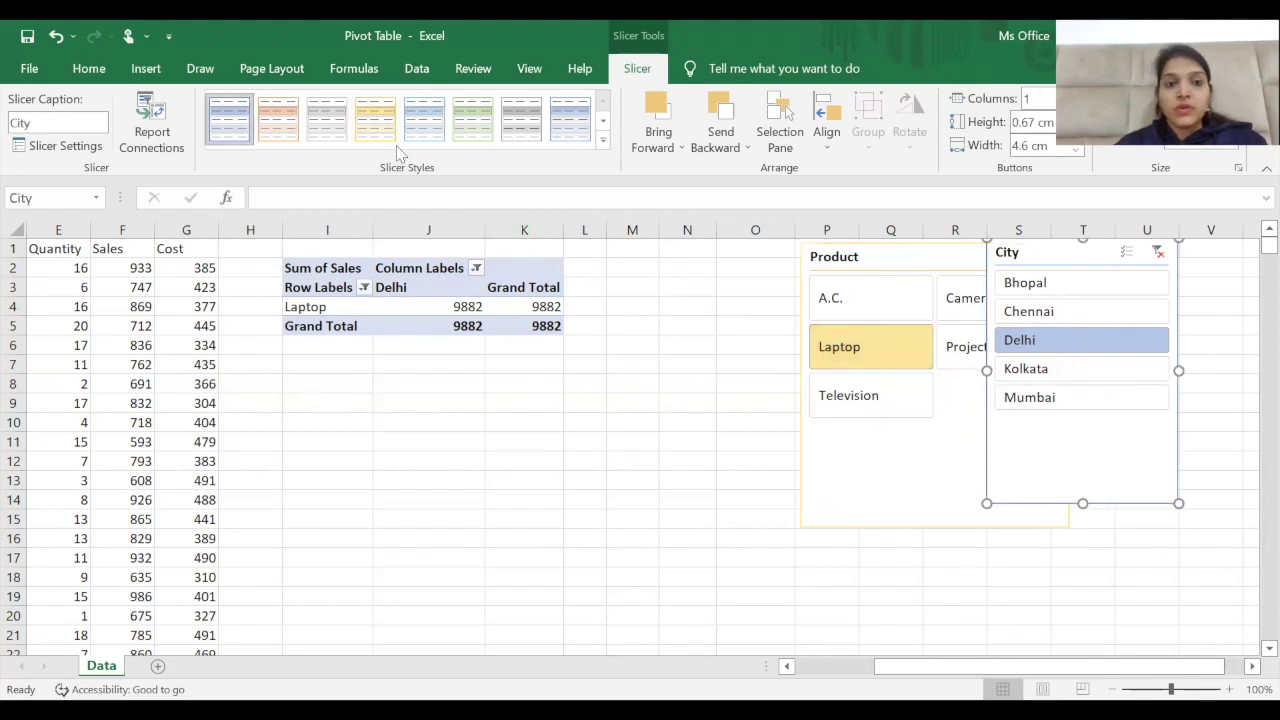
left_click(480, 115)
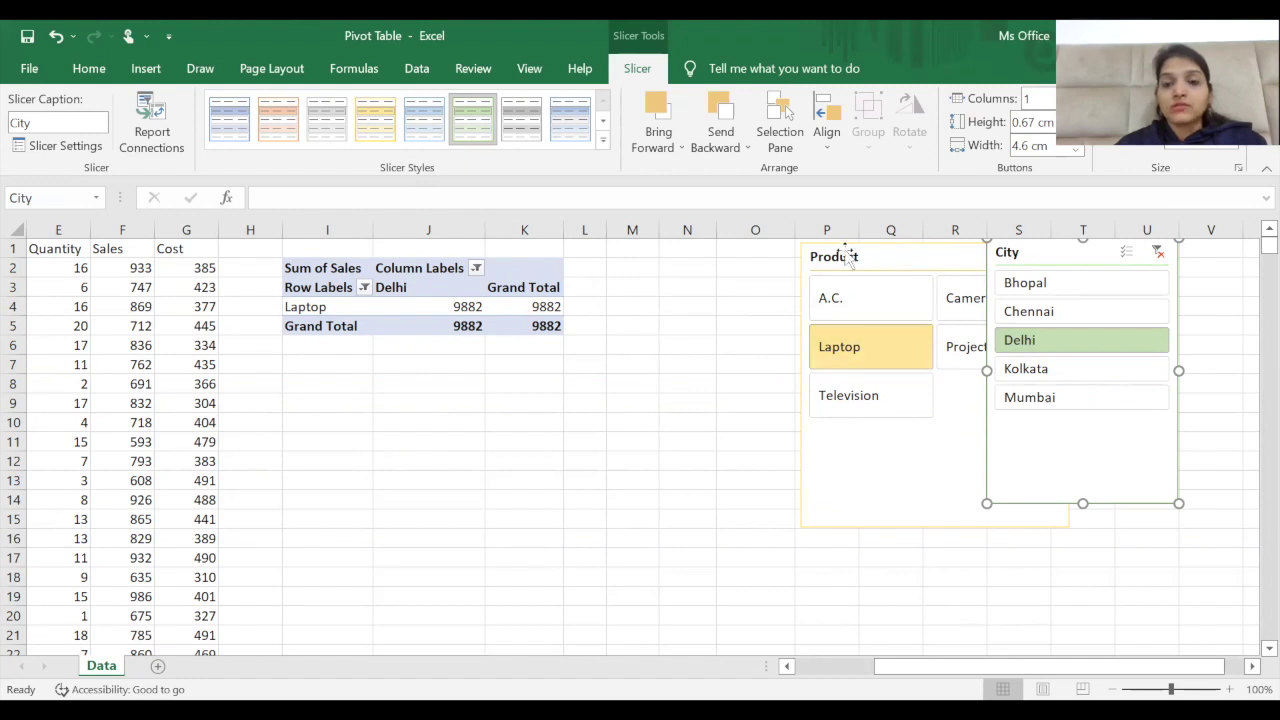
Step: Move the Product slicer slightly closer to the City slicer, then bring it forward one level and send it back behind the City slicer
left_click_drag(901, 258, 930, 252)
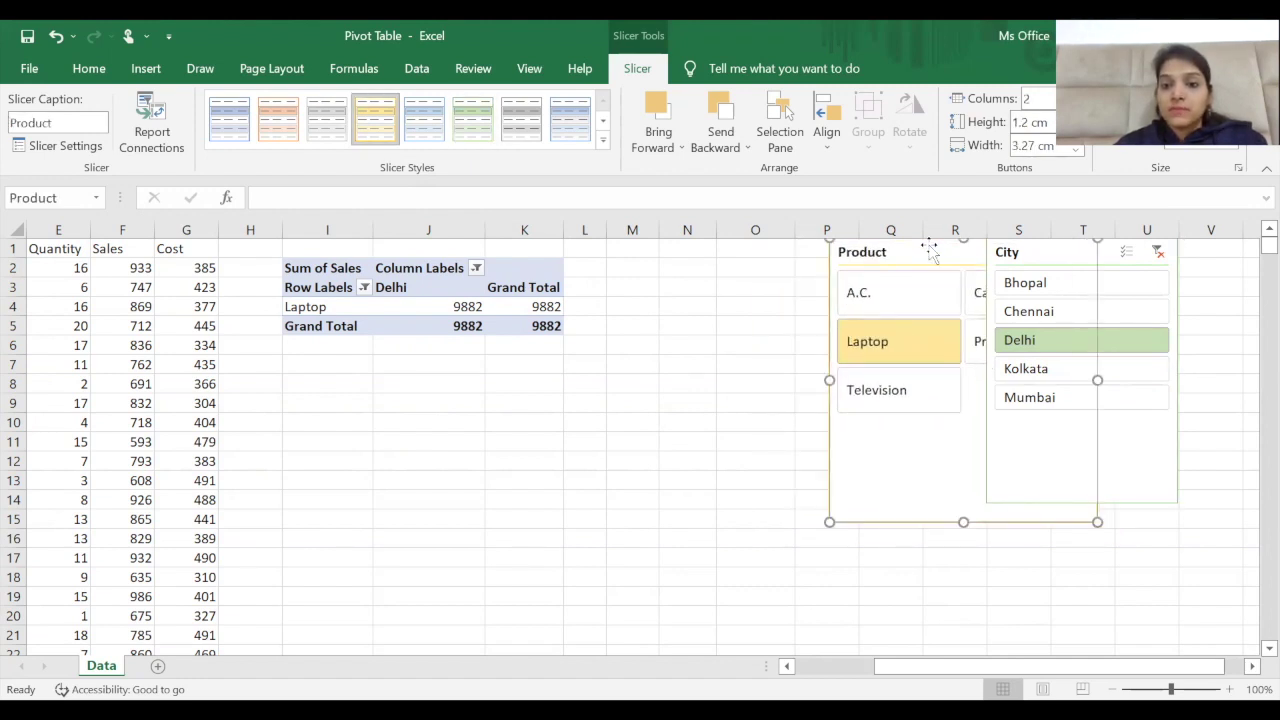
left_click(662, 148)
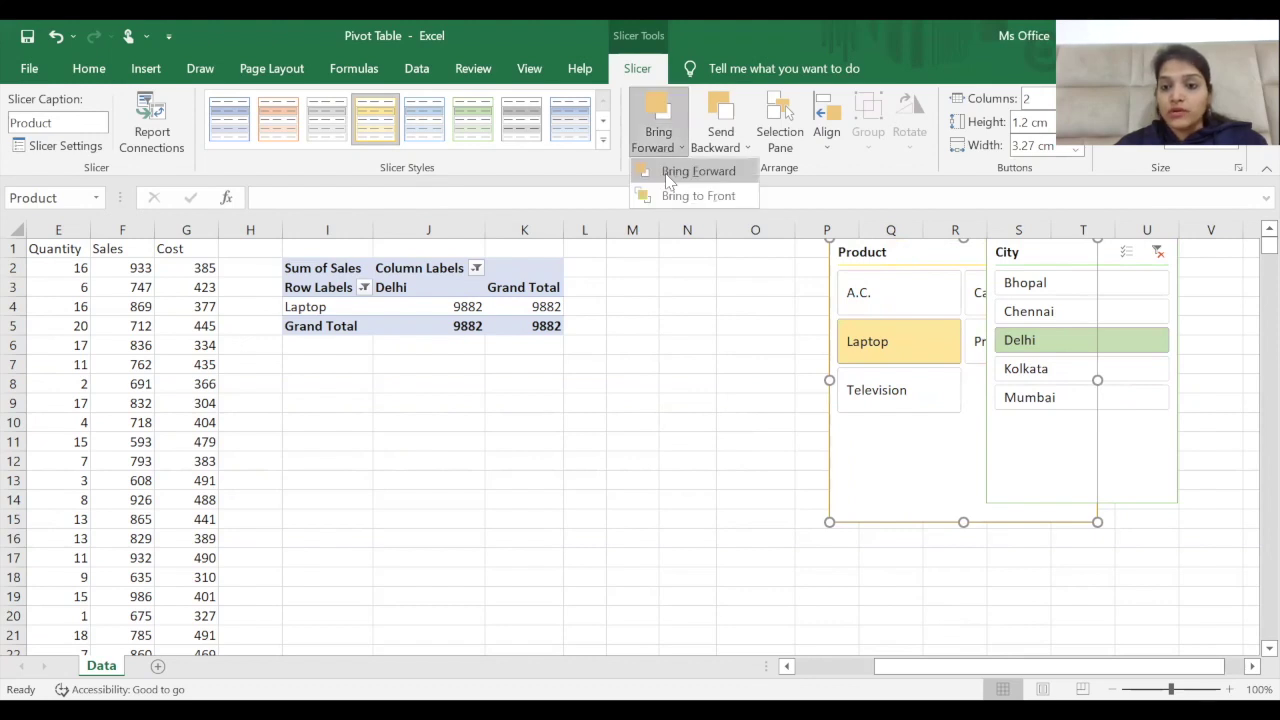
left_click(668, 176)
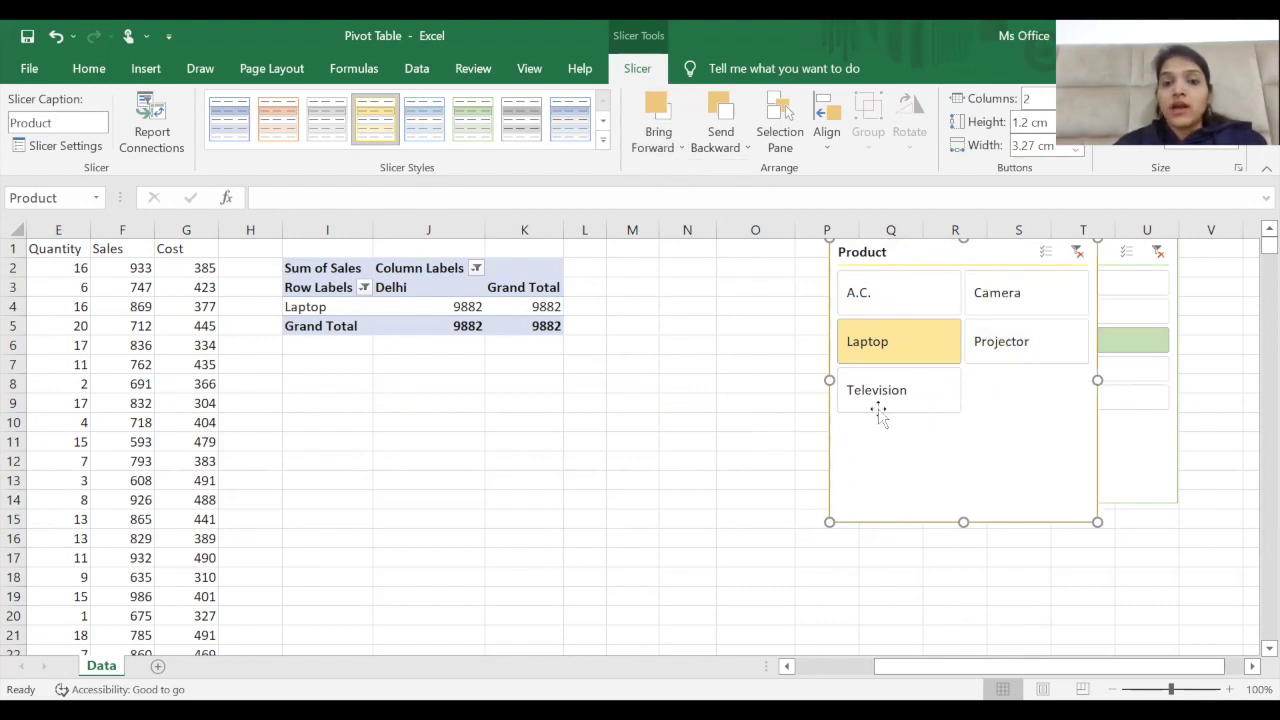
left_click(743, 148)
left_click(738, 170)
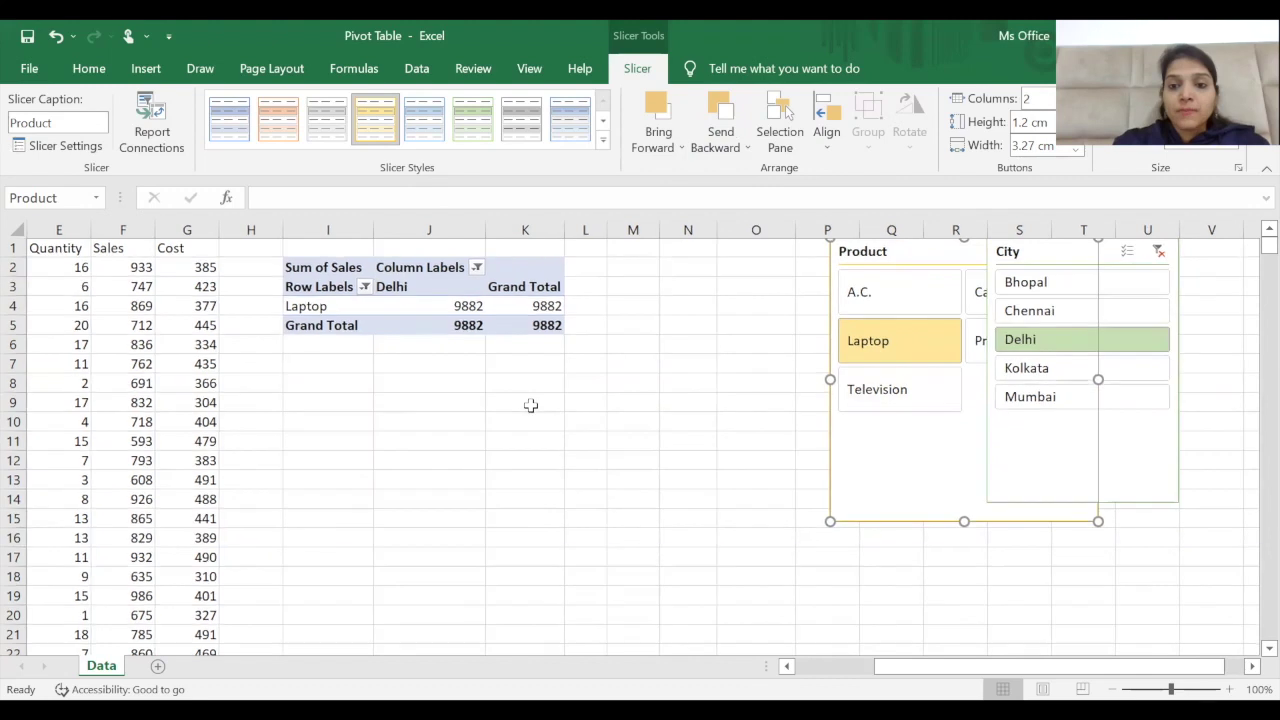
Step: Copy the whole pivot table starting at I2 and paste the duplicate below it at cell I7
scroll(531, 405, "down", 1)
scroll(531, 405, "left", 1)
scroll(531, 405, "up", 1)
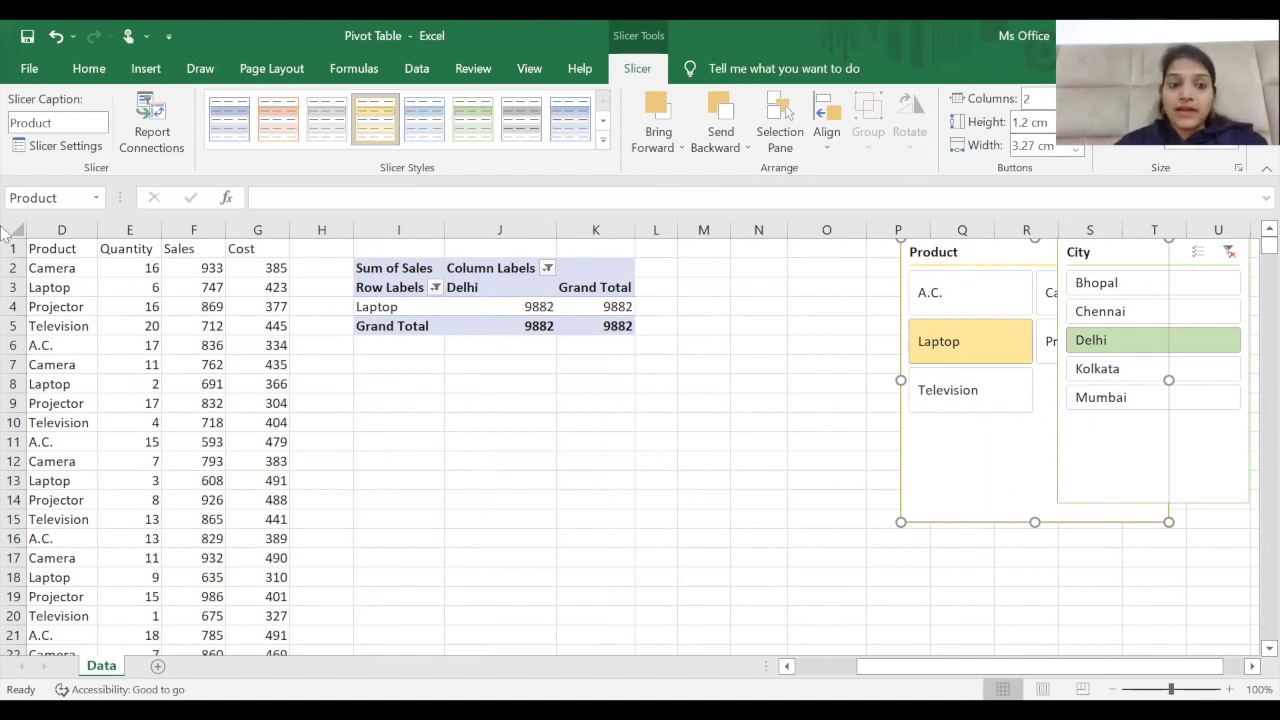
left_click(362, 268)
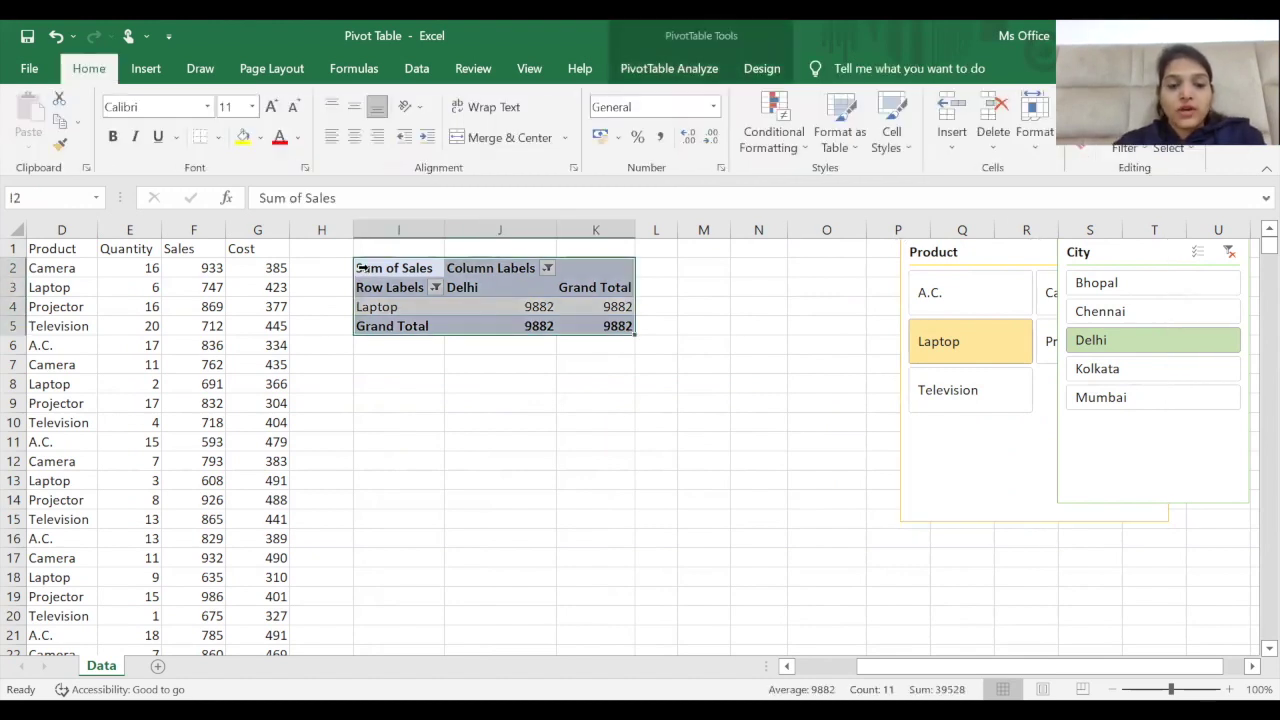
key("ctrl+c")
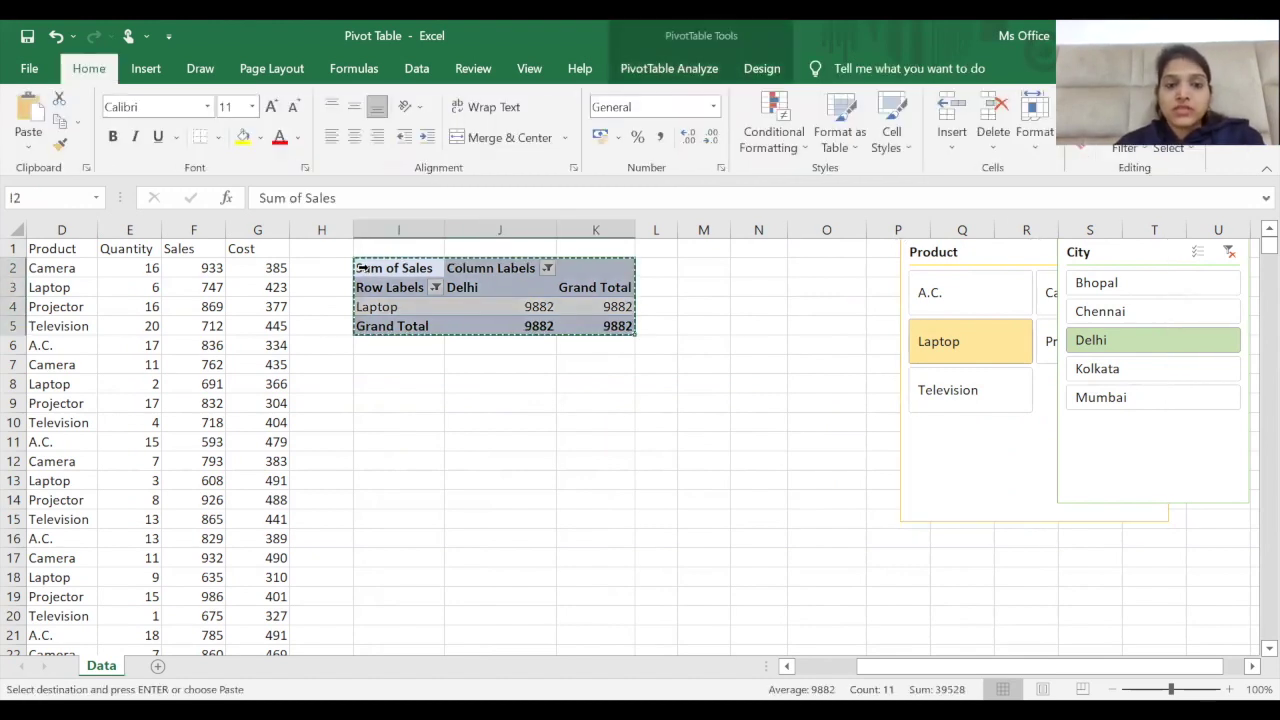
left_click(389, 367)
key("ctrl+v")
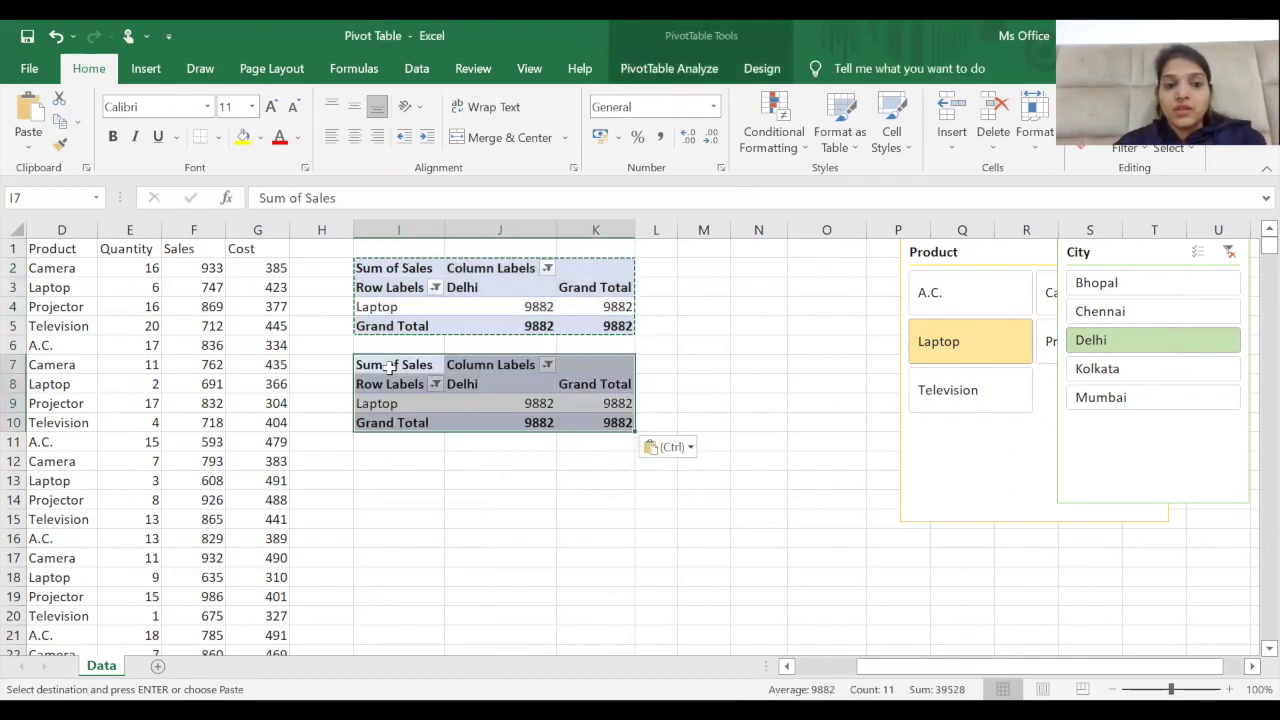
Step: Filter both pivot tables with the slicers to A.C. and Television, switching the city to Bhopal and back to Delhi
left_click(930, 300)
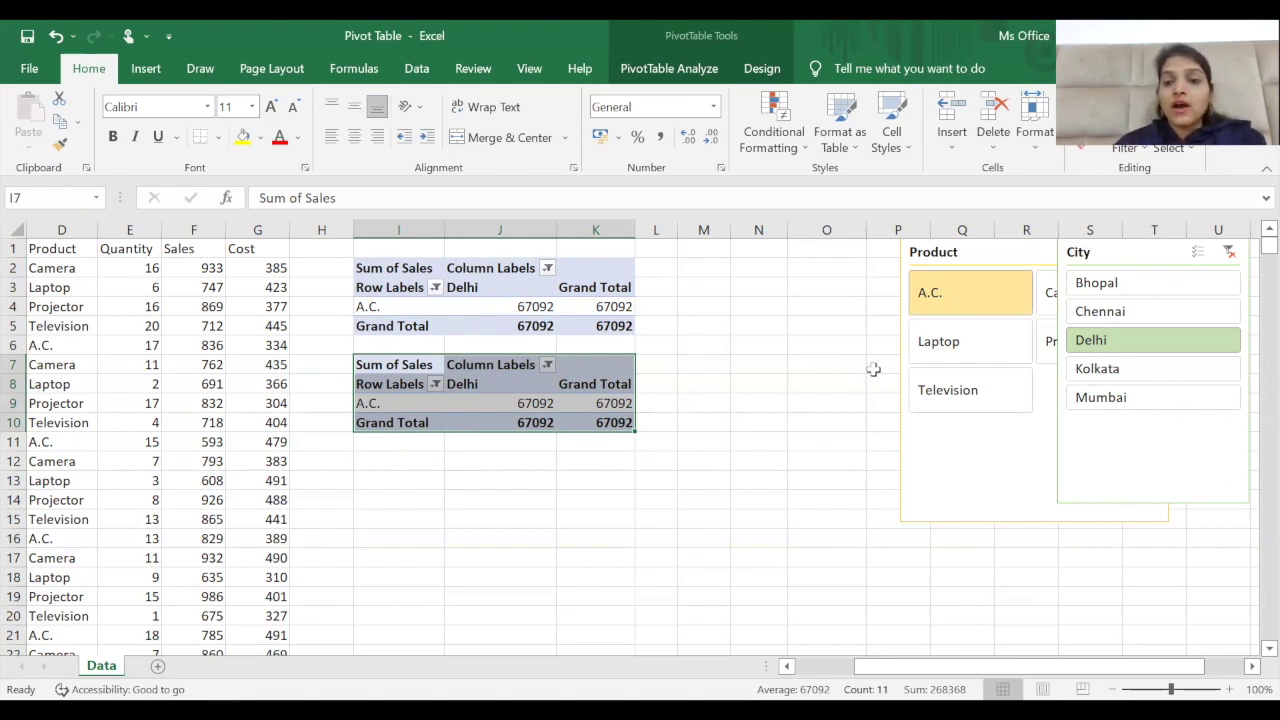
left_click(972, 400)
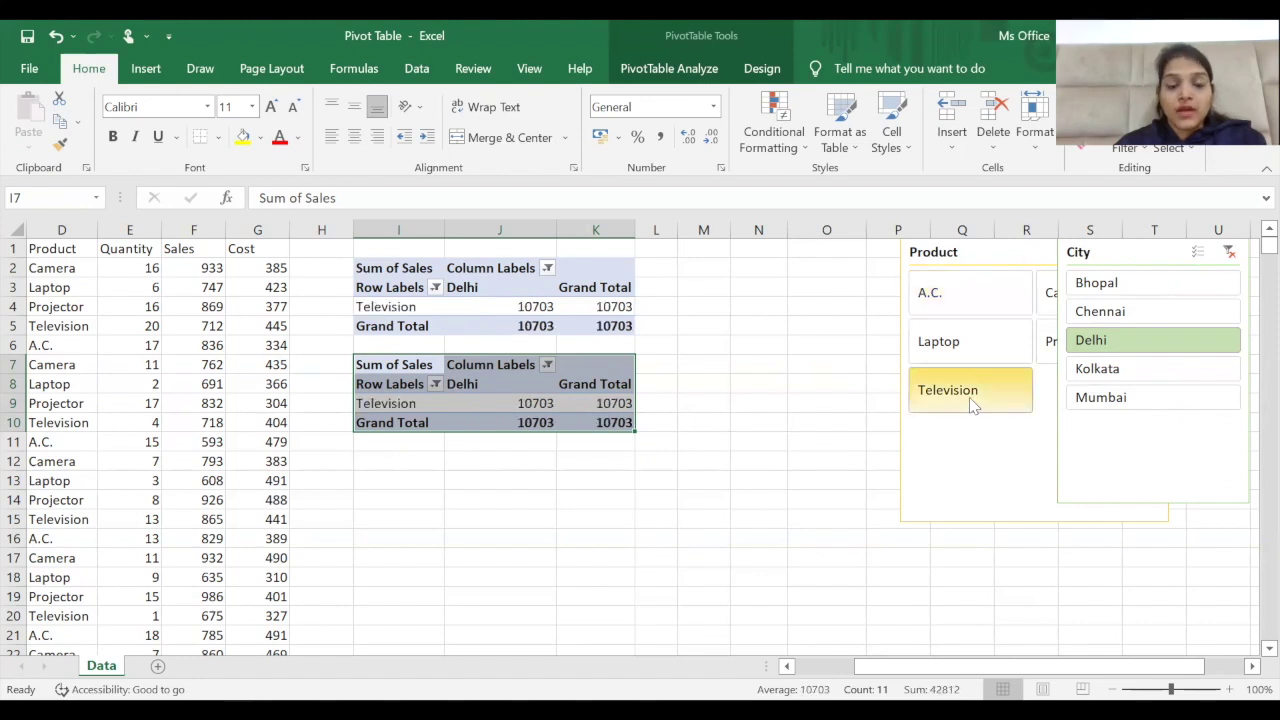
left_click(1135, 286)
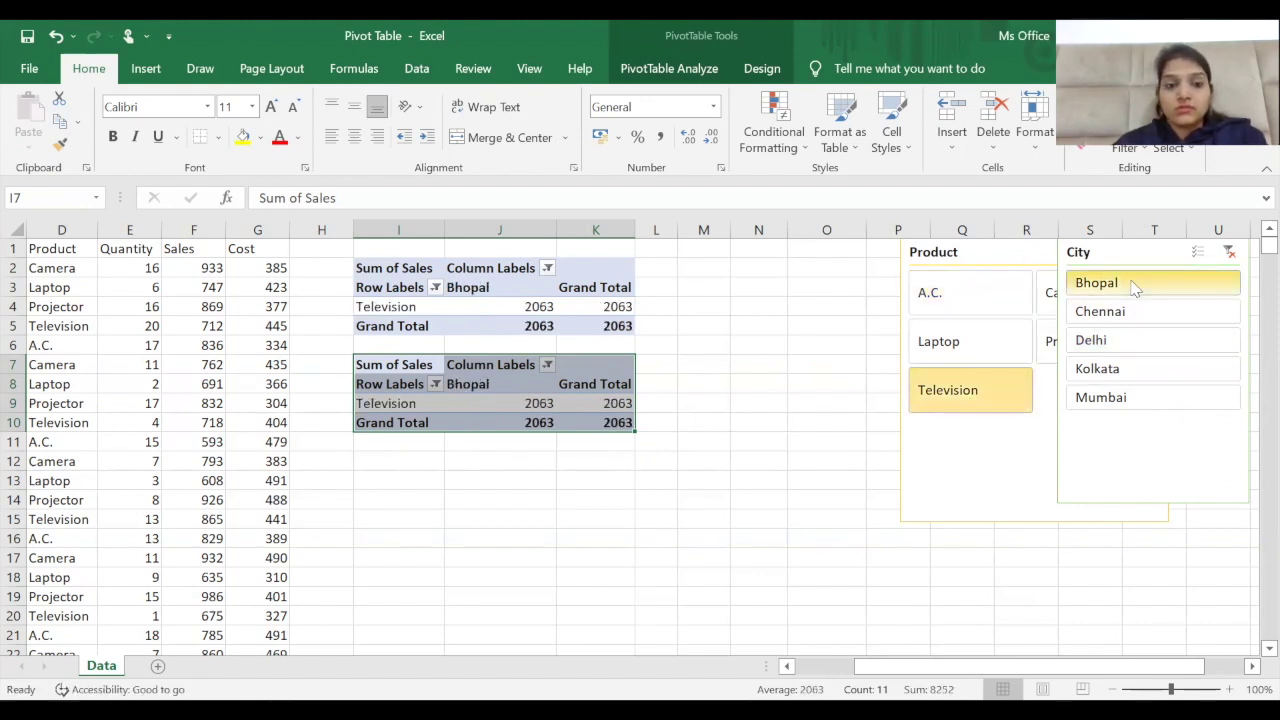
left_click(1131, 345)
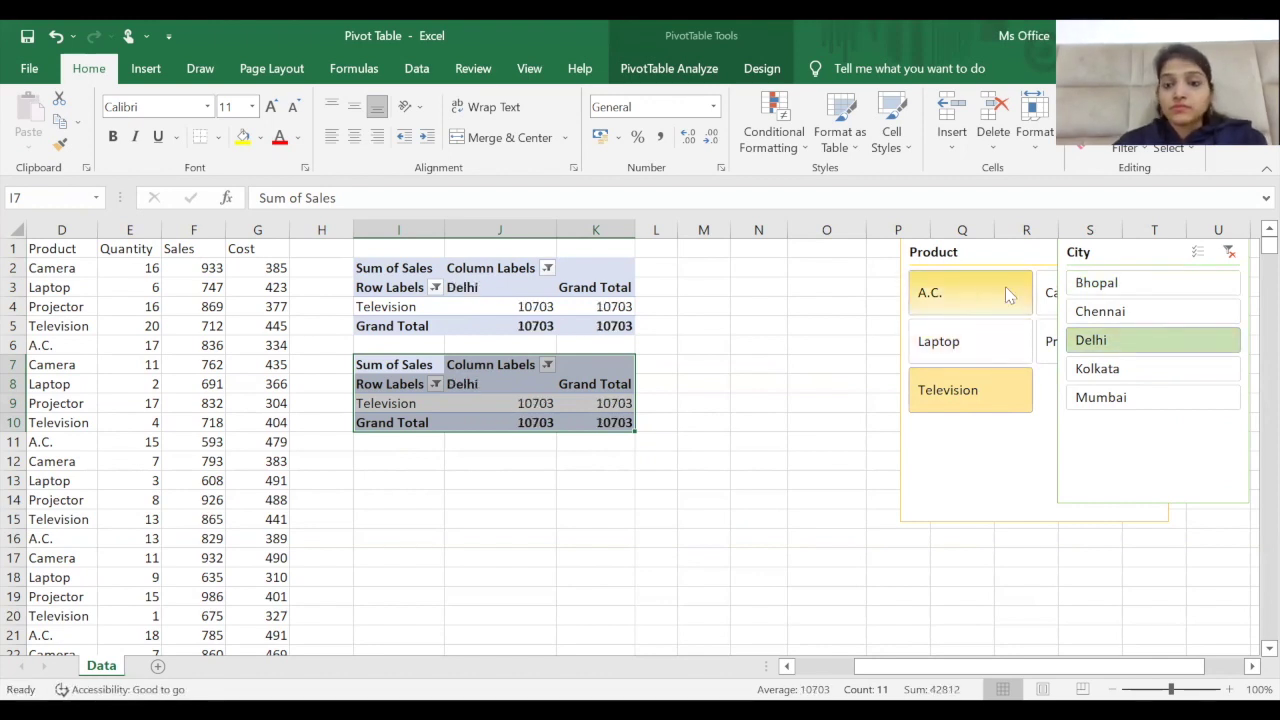
Step: Disconnect PivotTable16 from the Product slicer's report connections and test the slicer by filtering to Laptop and A.C
left_click(990, 427)
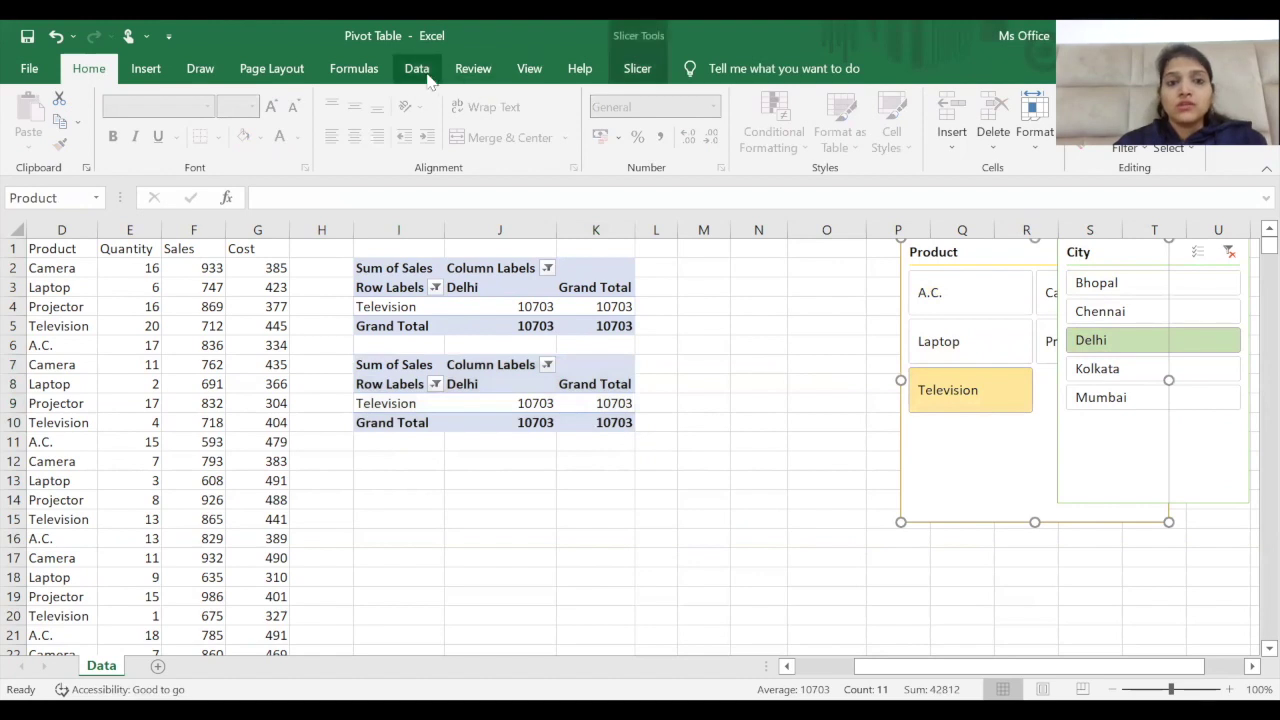
left_click(637, 68)
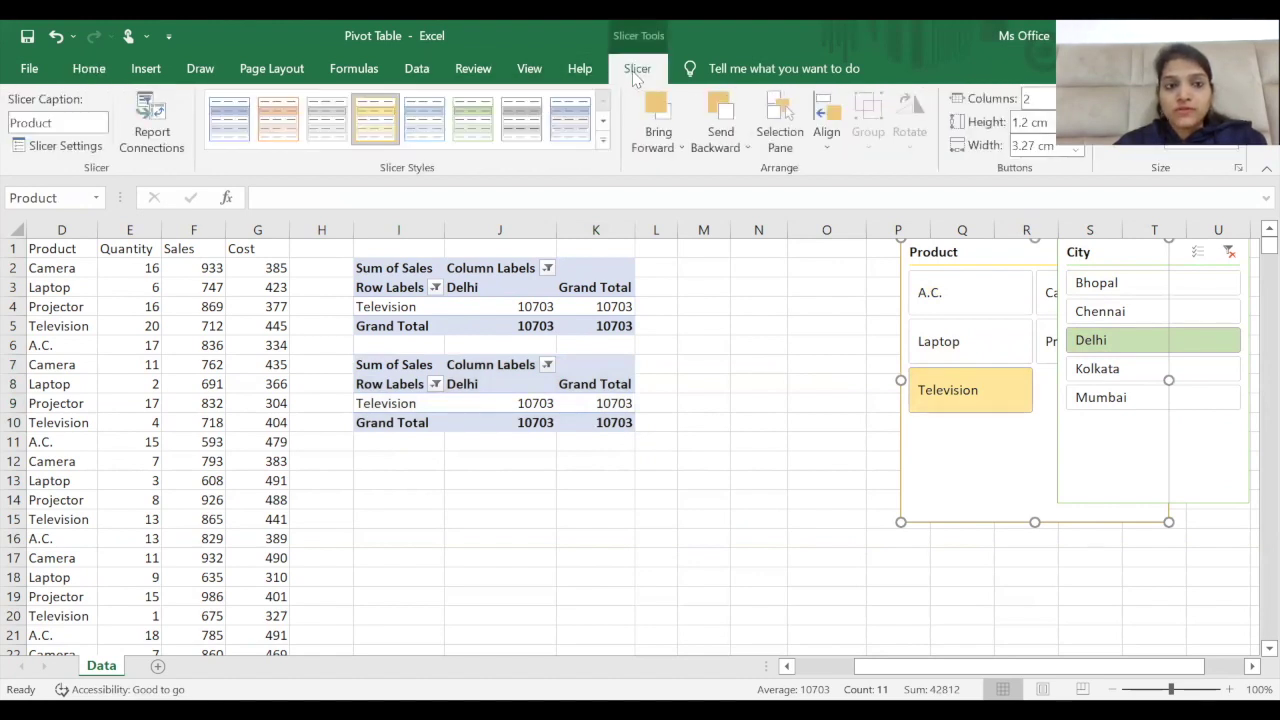
left_click(152, 138)
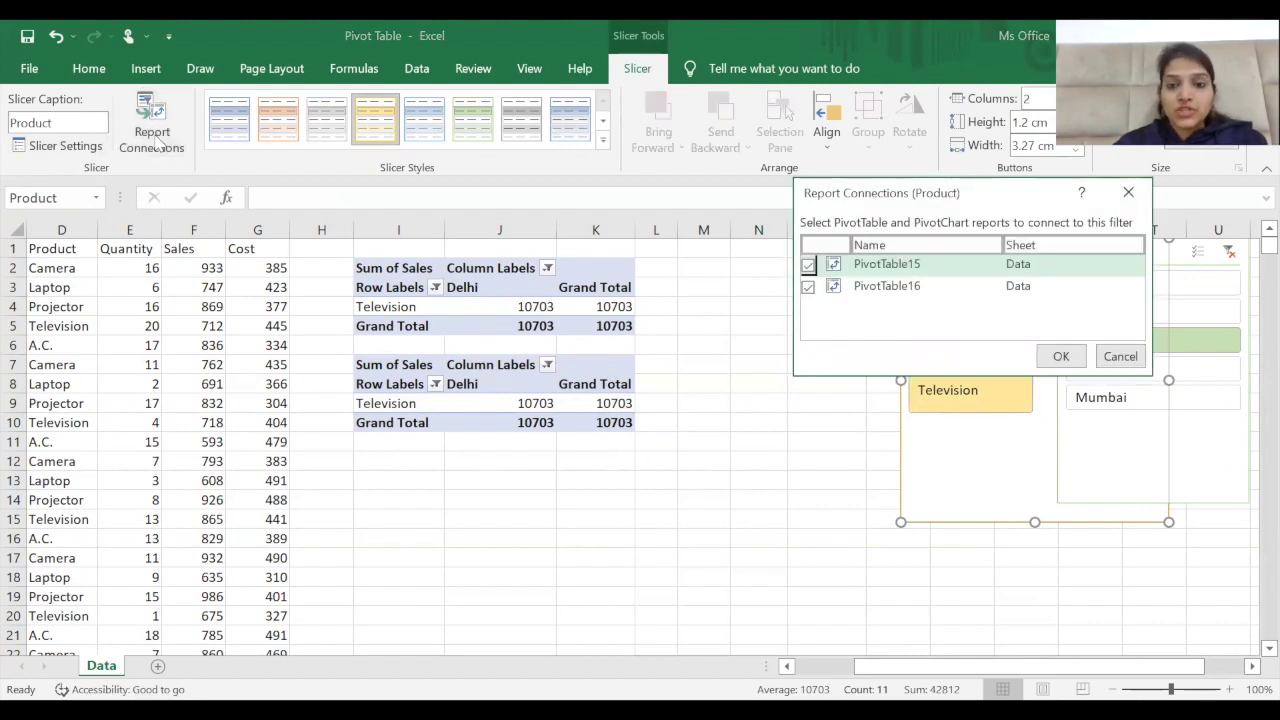
left_click(888, 288)
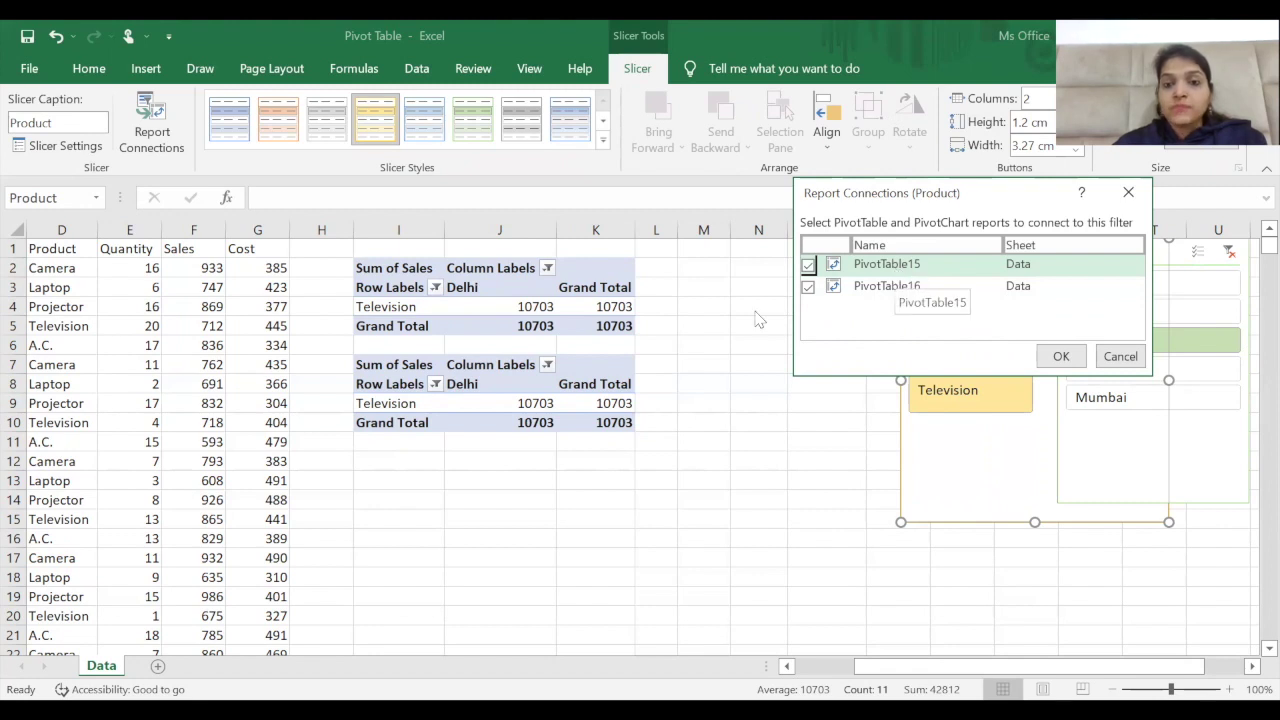
left_click(808, 287)
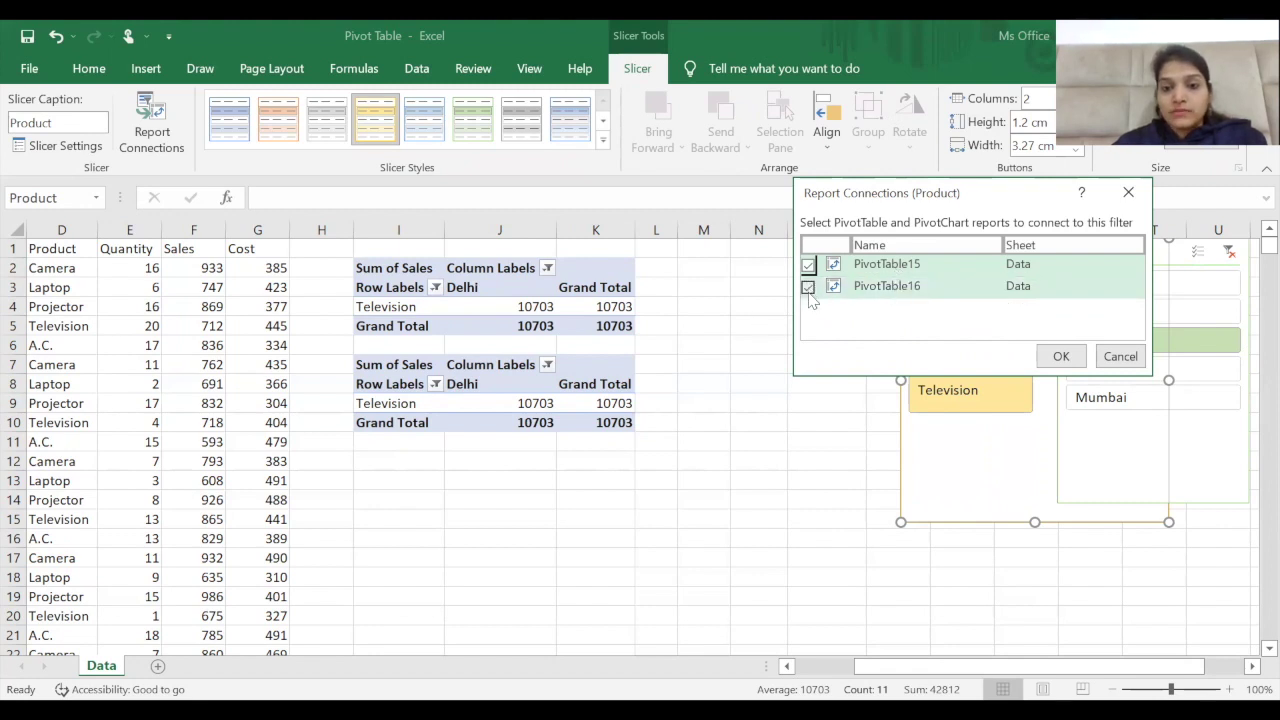
left_click(1058, 356)
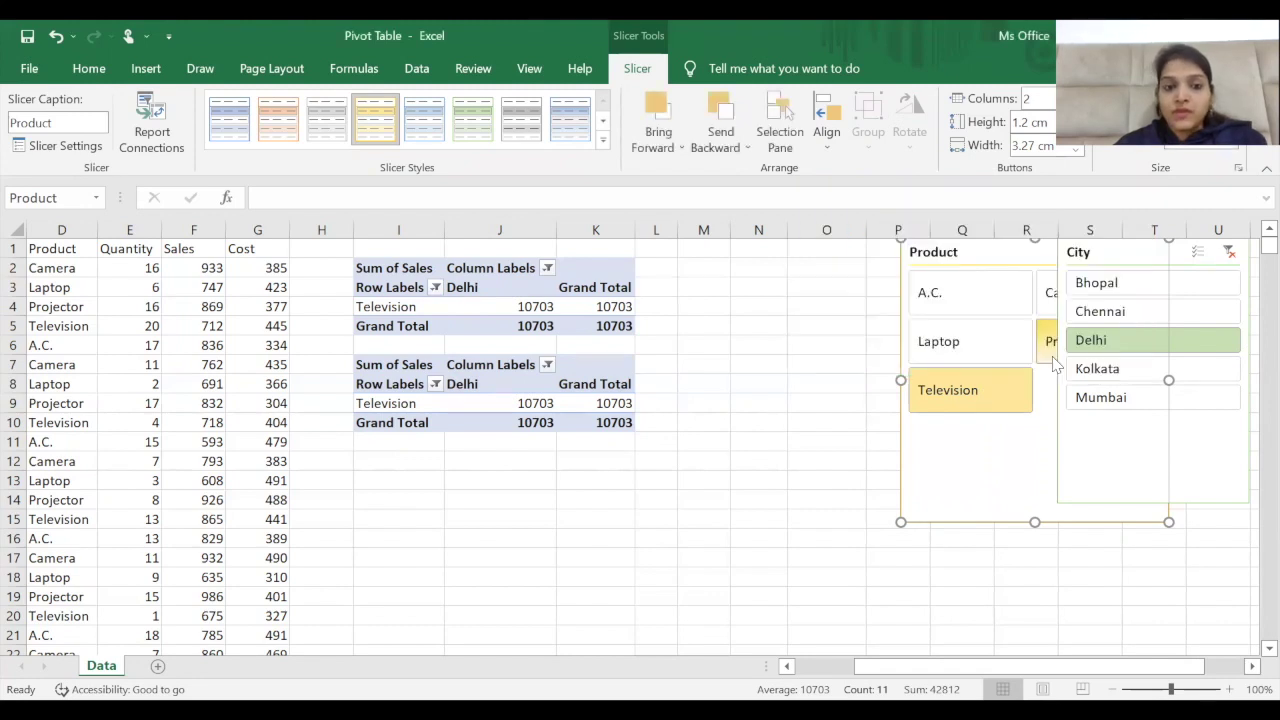
left_click(961, 342)
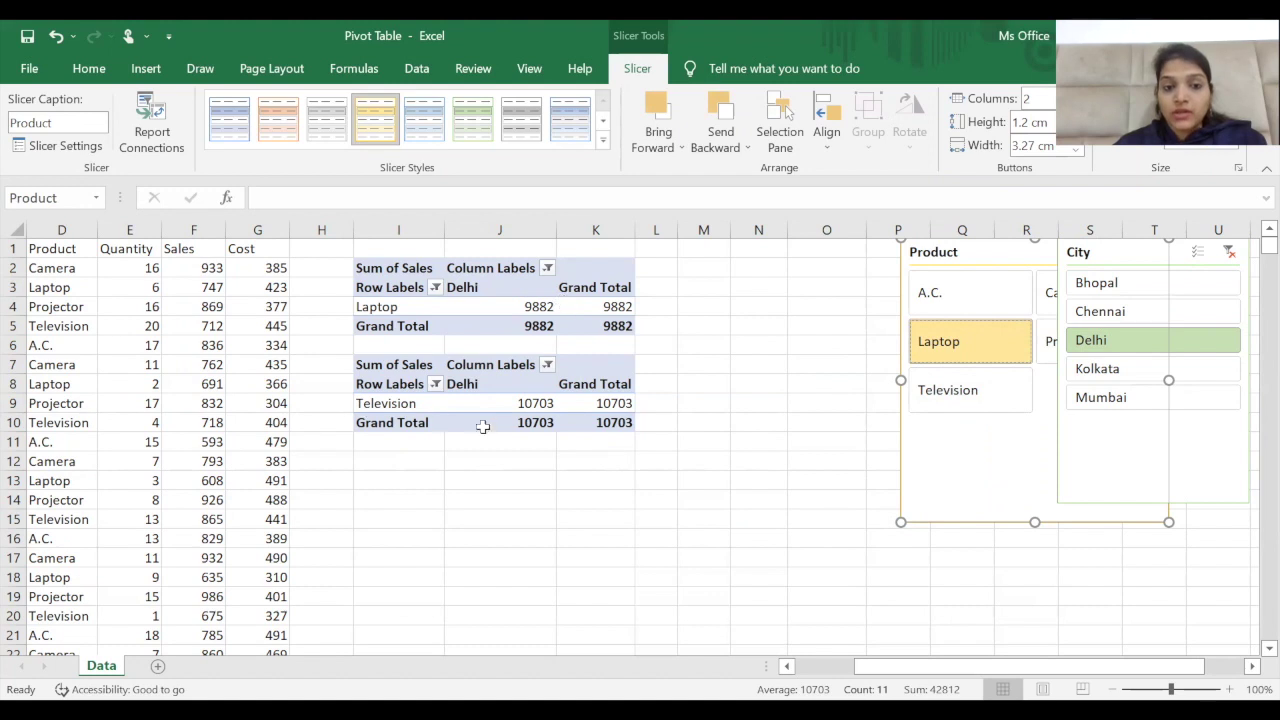
left_click(970, 298)
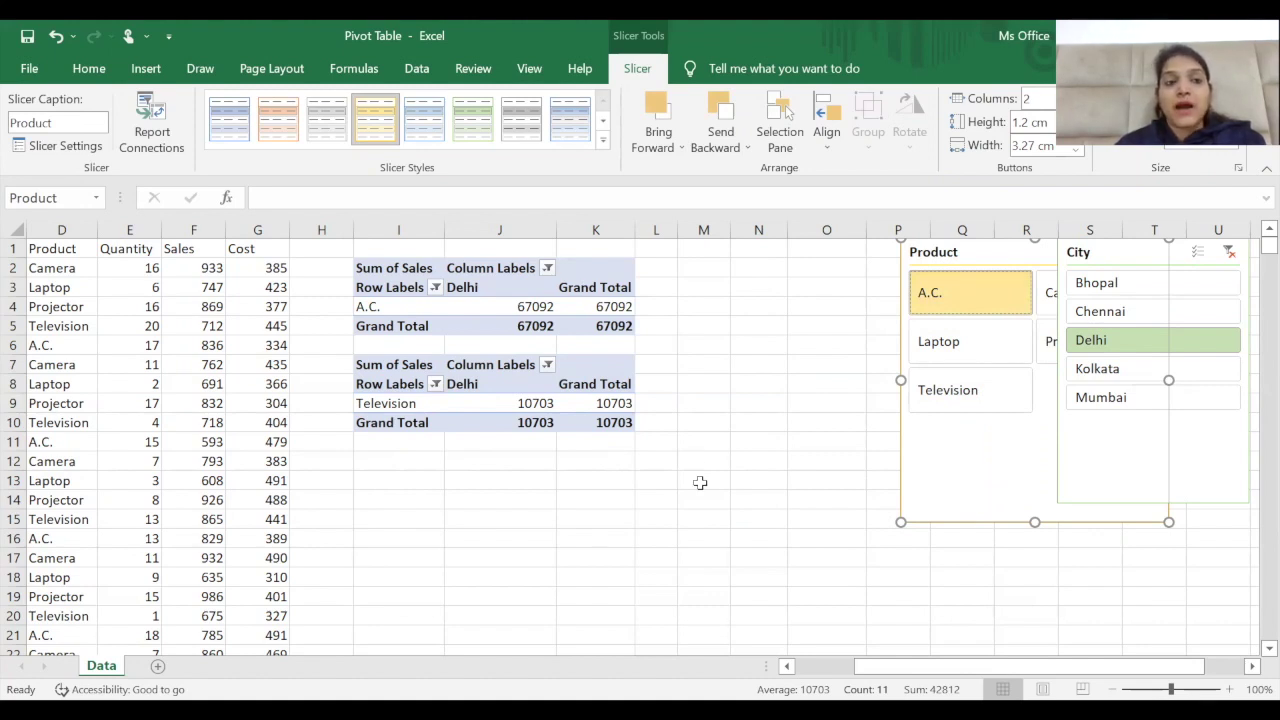
Step: Change the Product slicer's caption to "Table 1 Product"
left_click(65, 125)
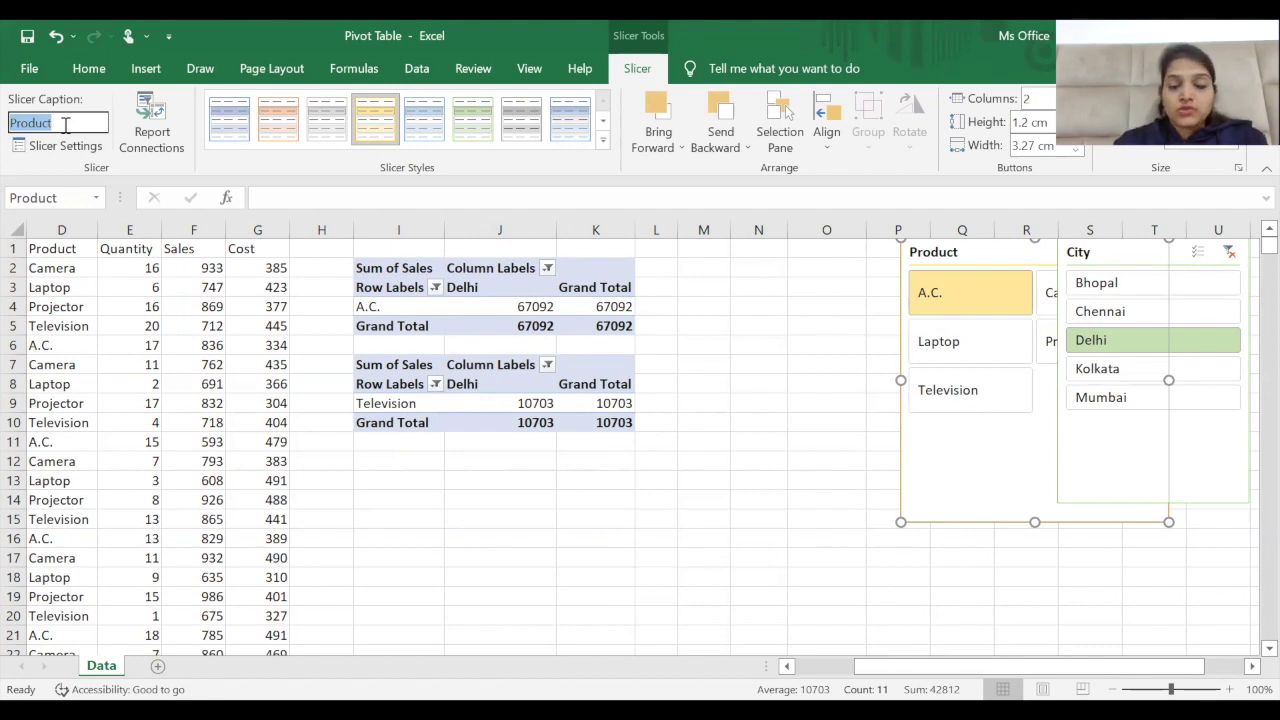
type("Table 1 Pro")
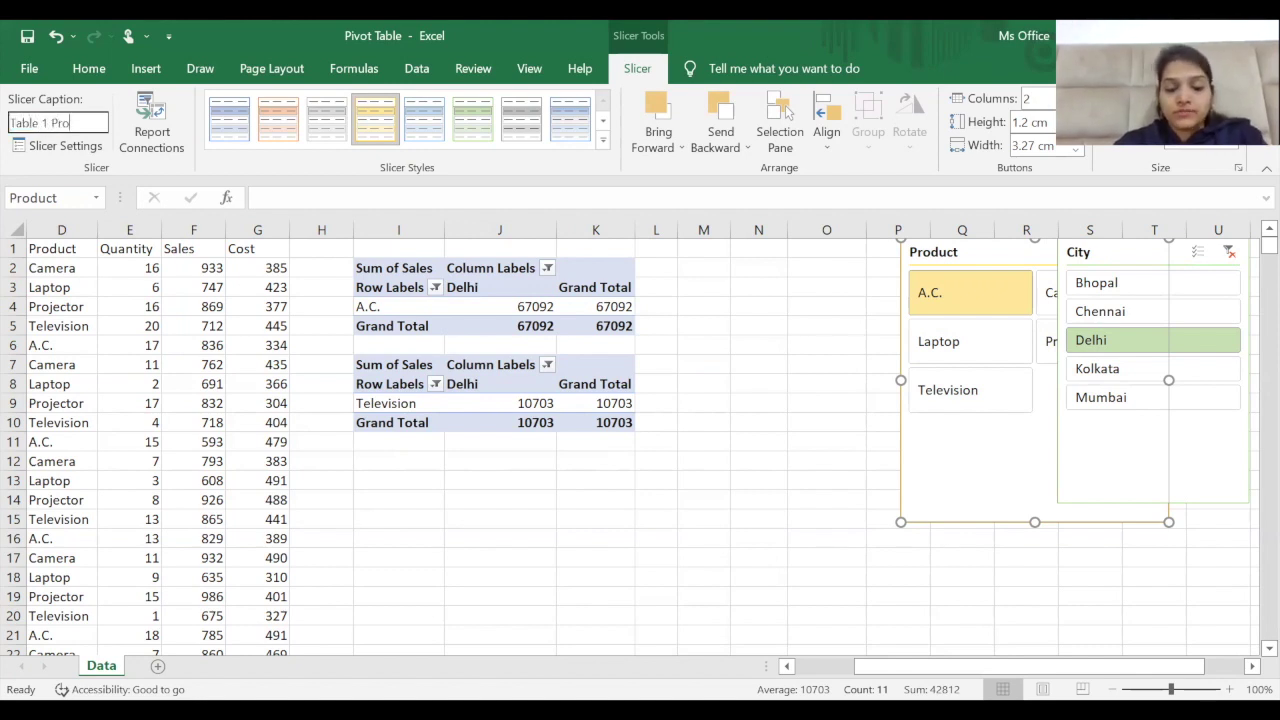
type("duct")
key("Return")
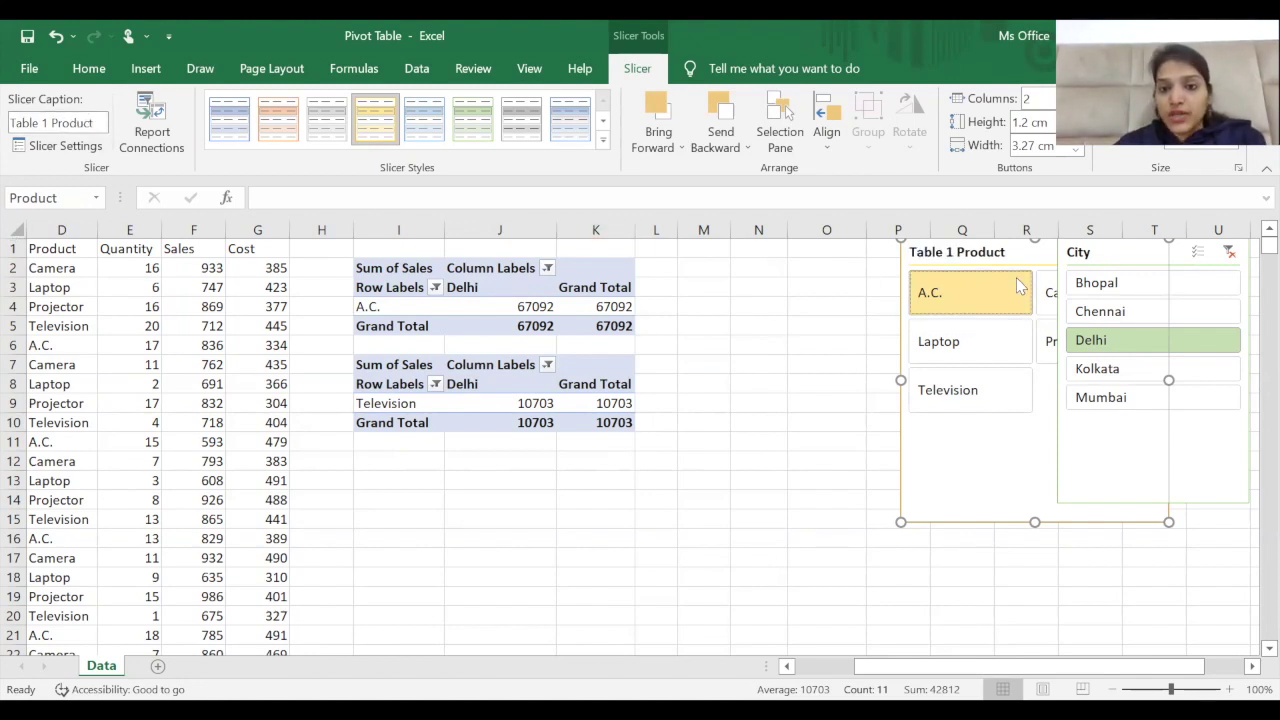
left_click(836, 137)
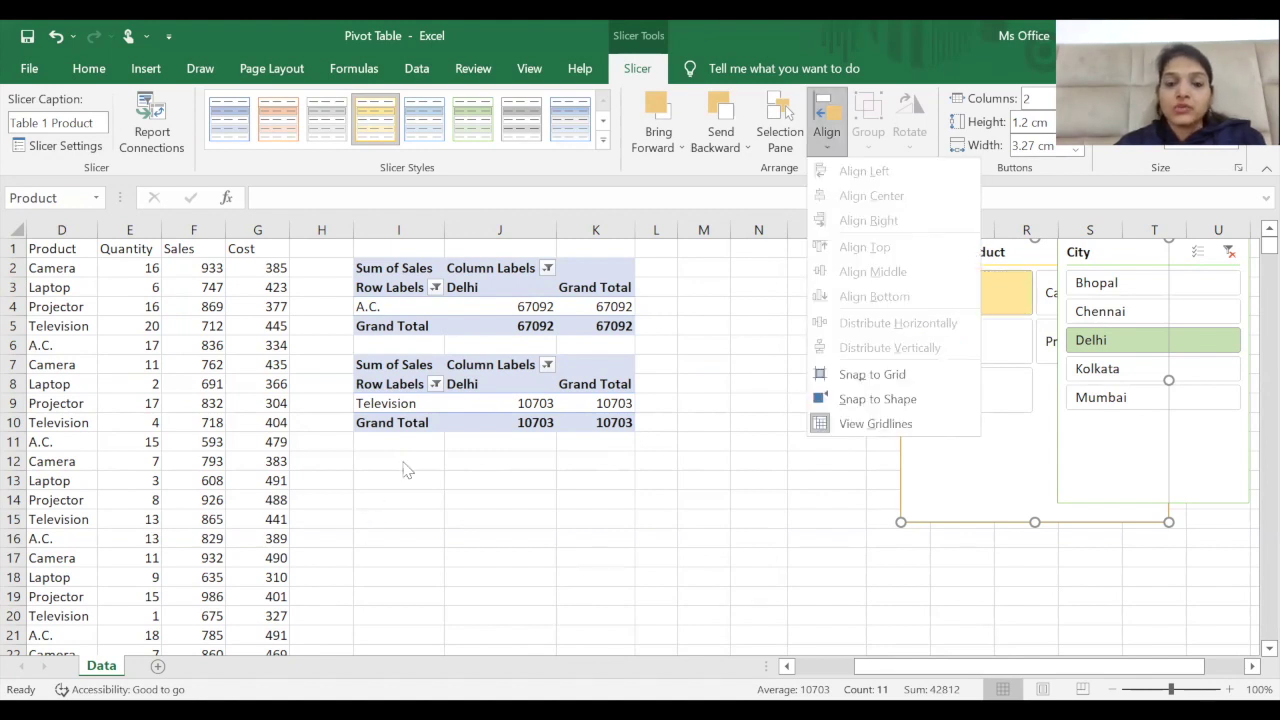
left_click(760, 437)
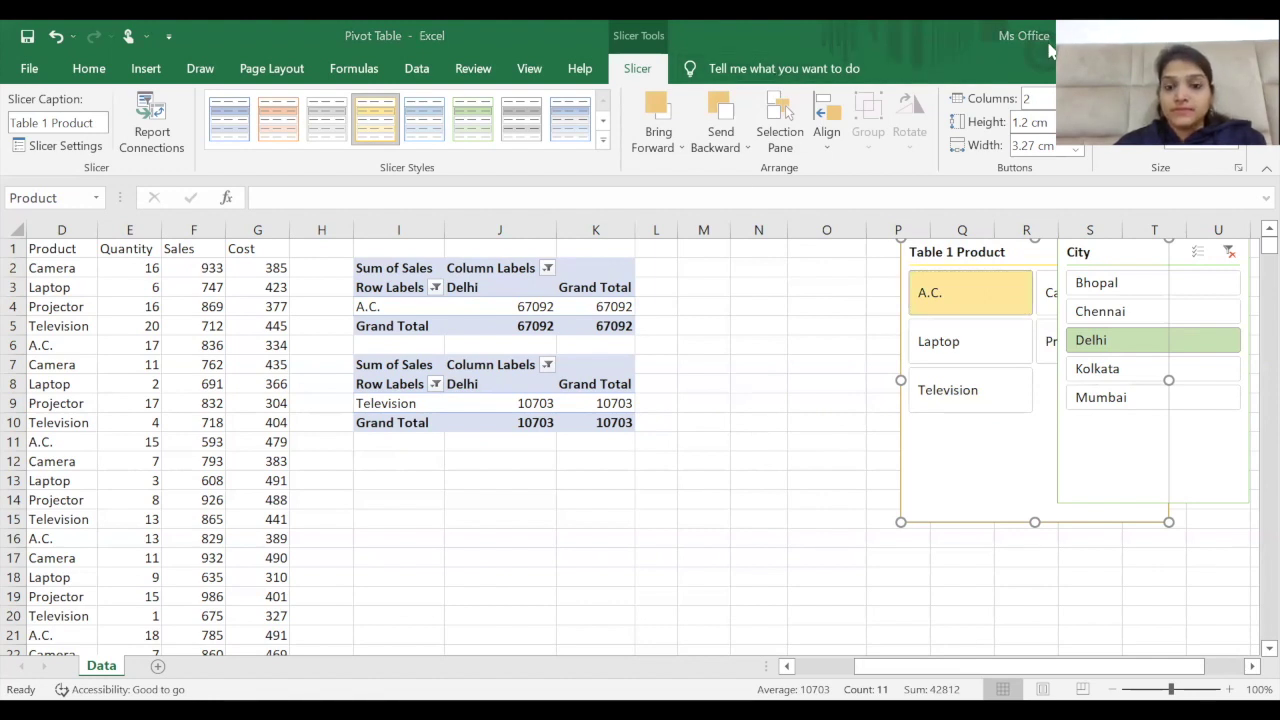
Step: Delete the Table 1 Product slicer, the City slicer and both pivot tables from the Data sheet
key("ctrl+z")
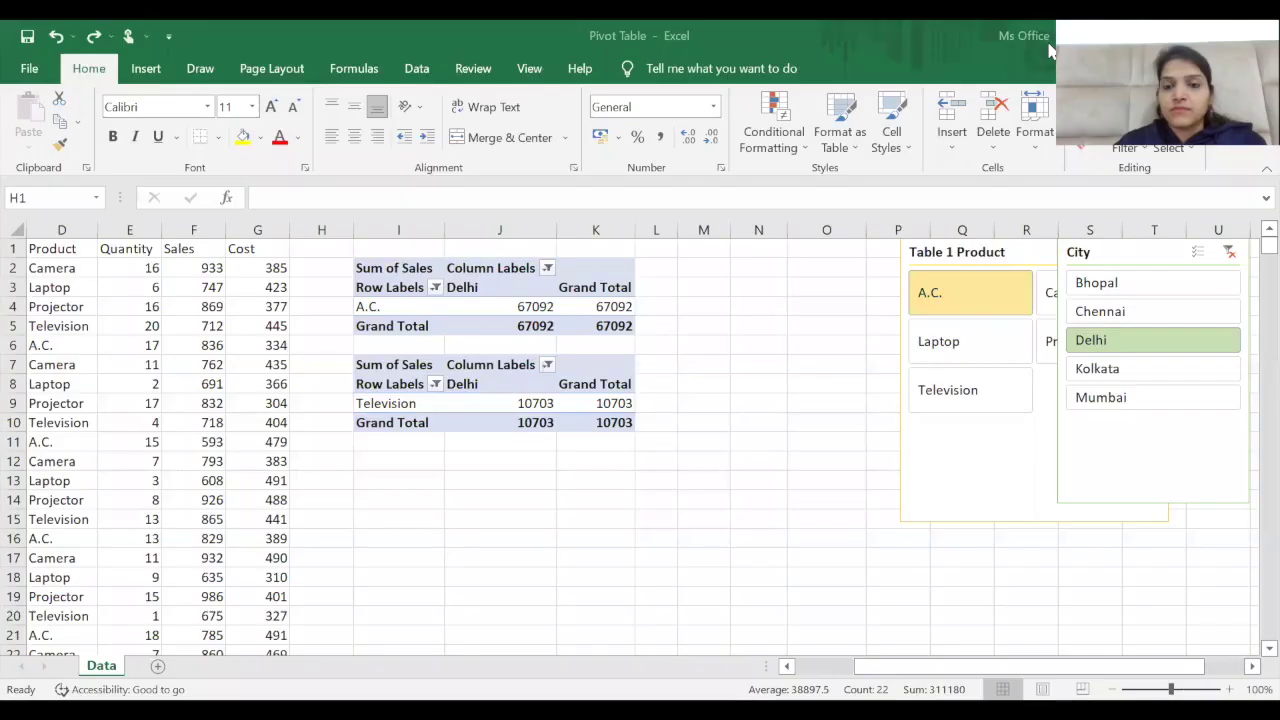
left_click(960, 455)
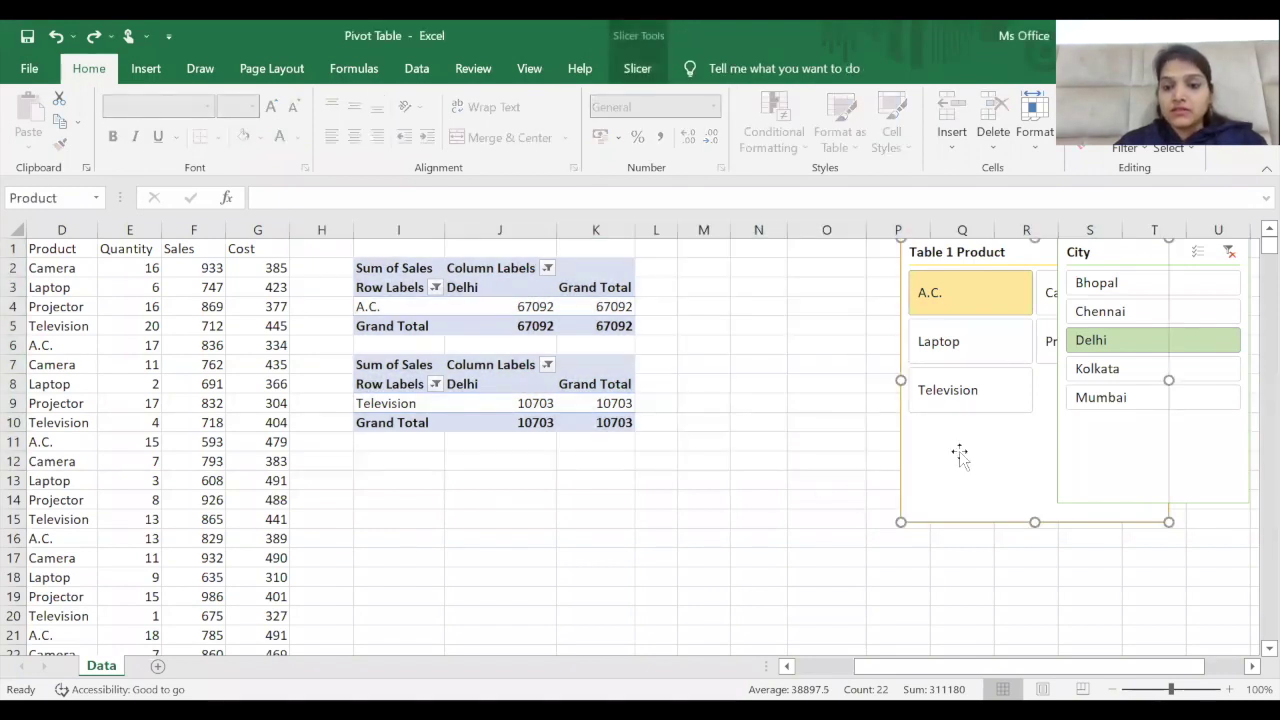
key("Delete")
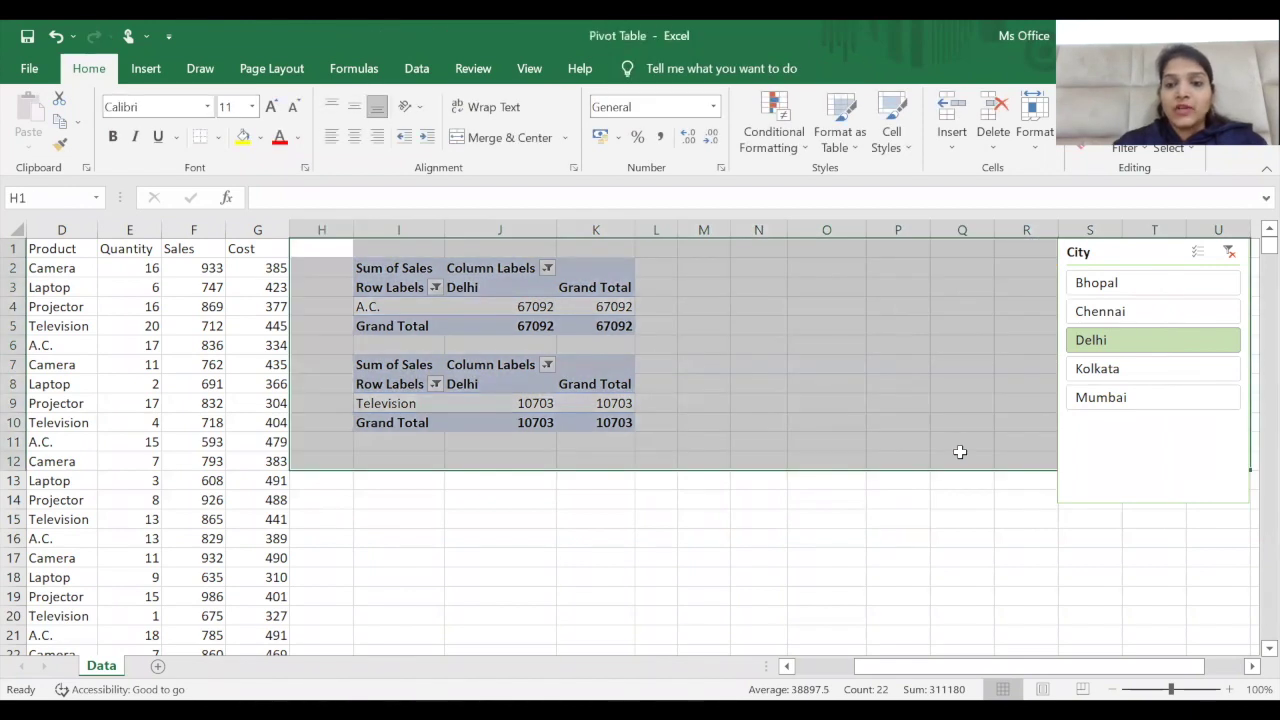
left_click(1103, 475)
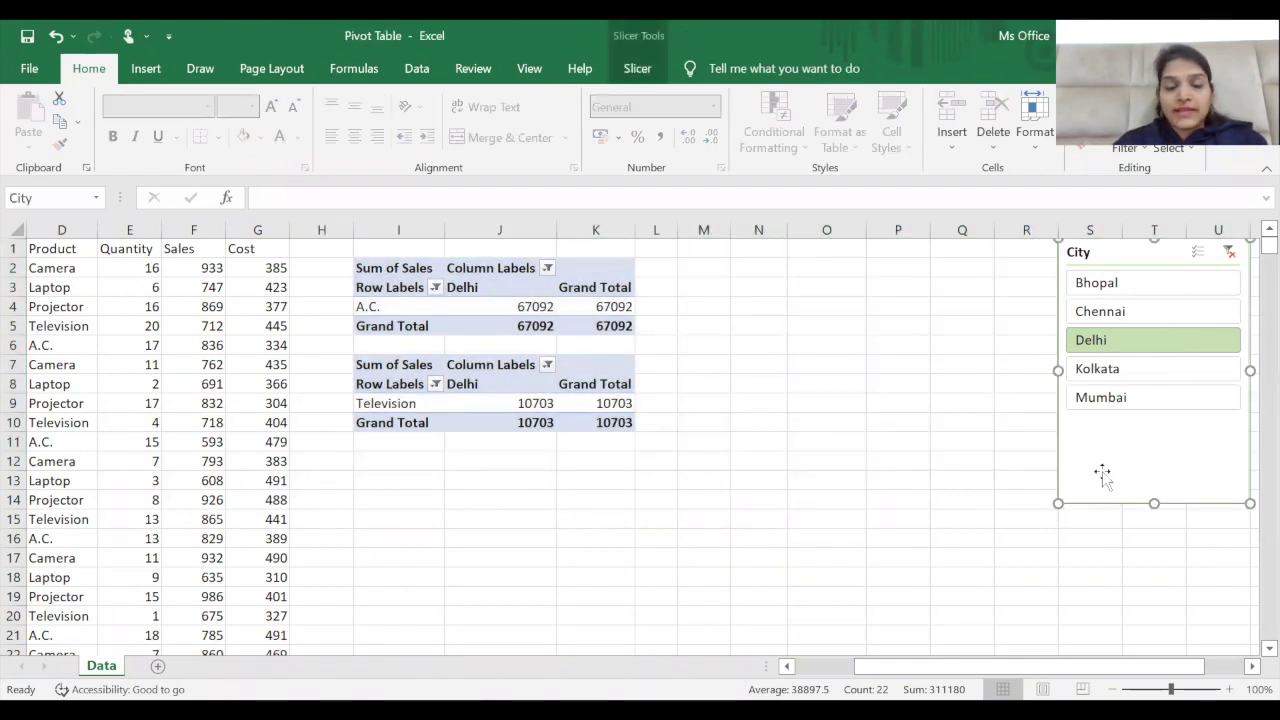
key("Delete")
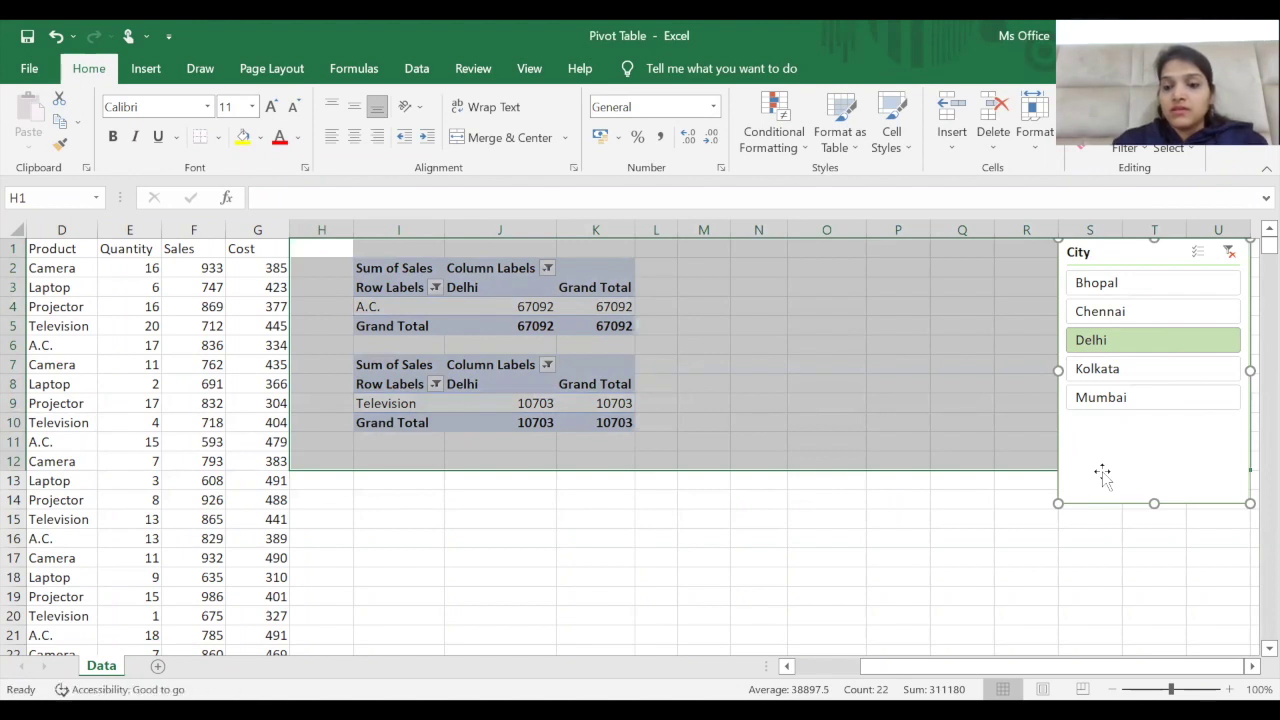
left_click(758, 377)
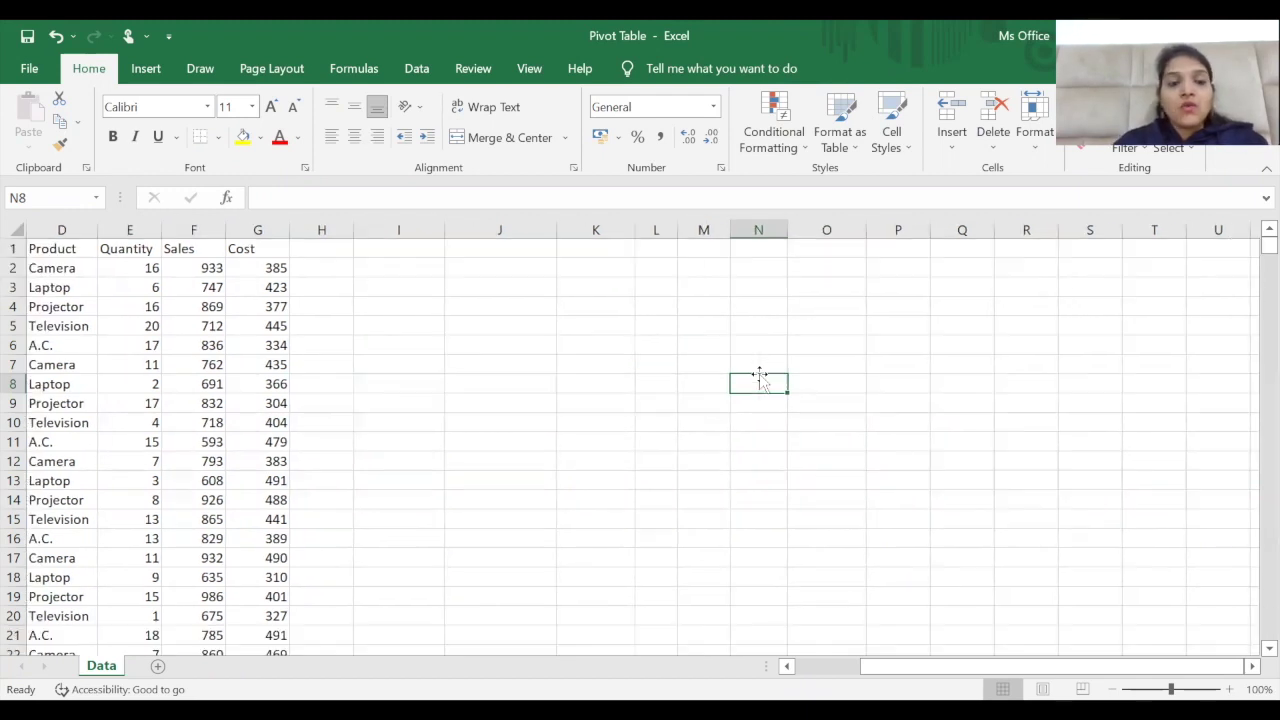
Step: Insert a pivot table from Data!$A$1:$G$569 on the existing worksheet at cell I2
scroll(760, 378, "left", 3)
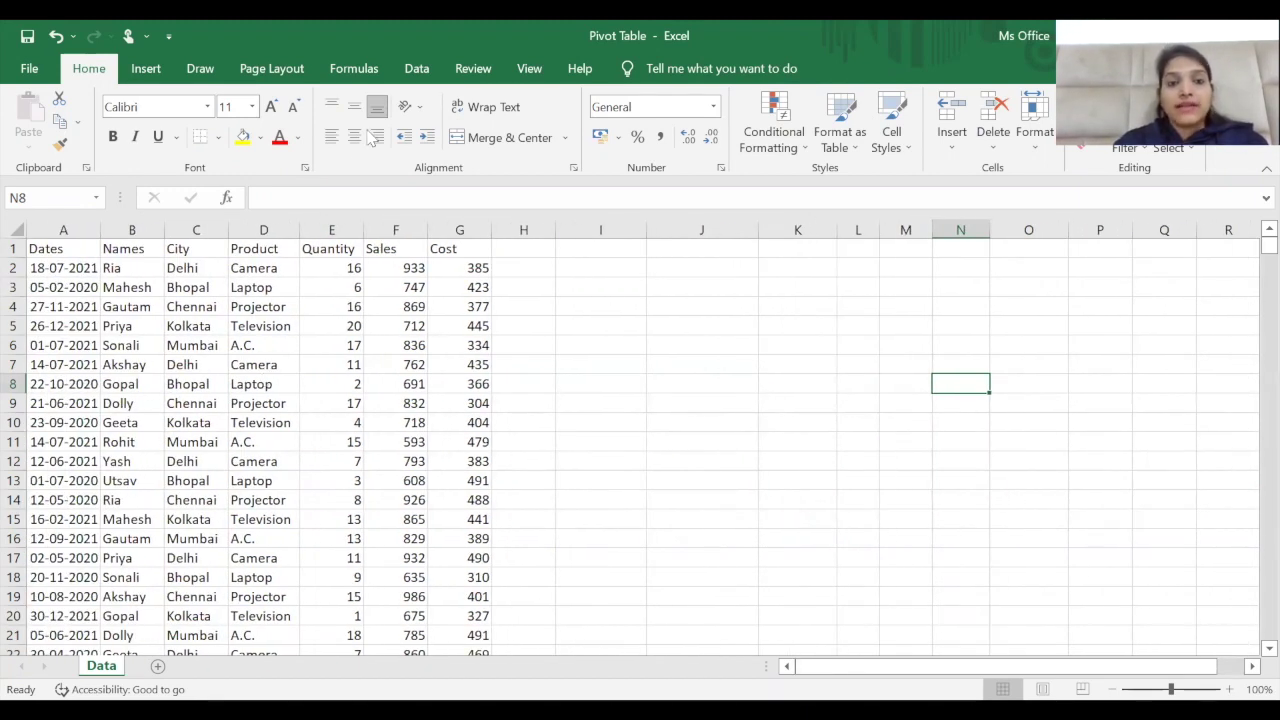
left_click(190, 326)
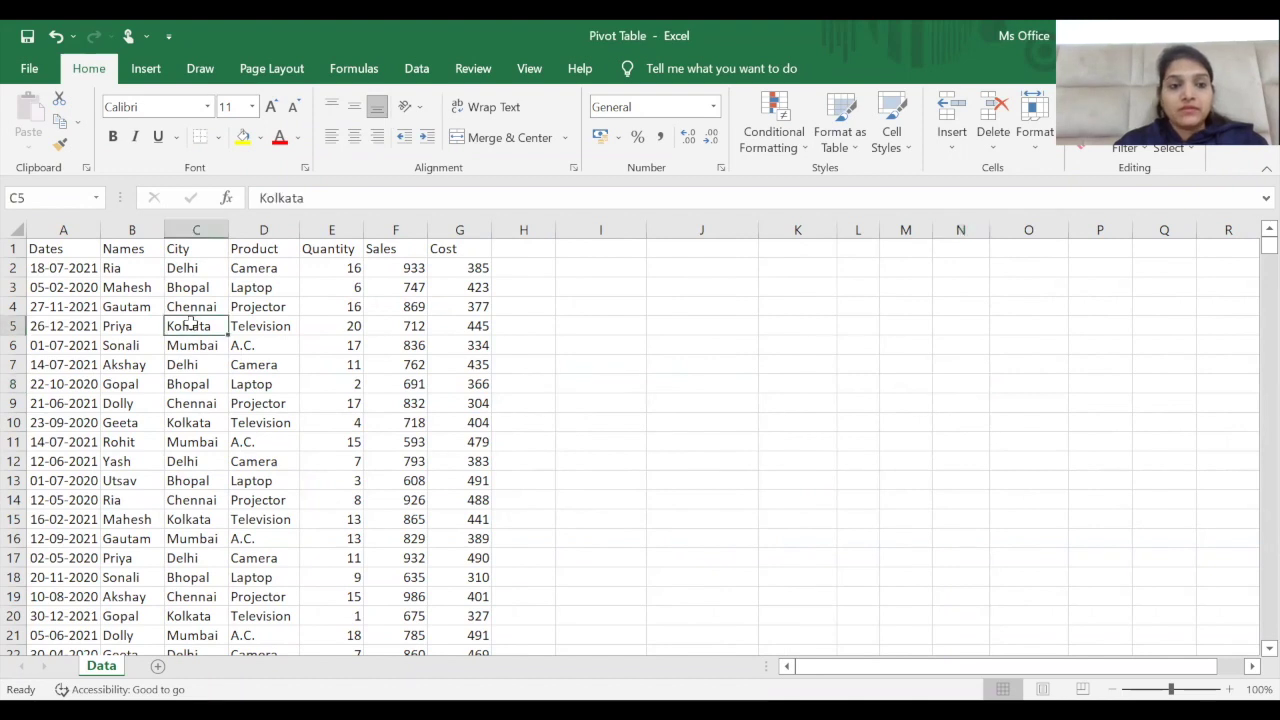
left_click(146, 68)
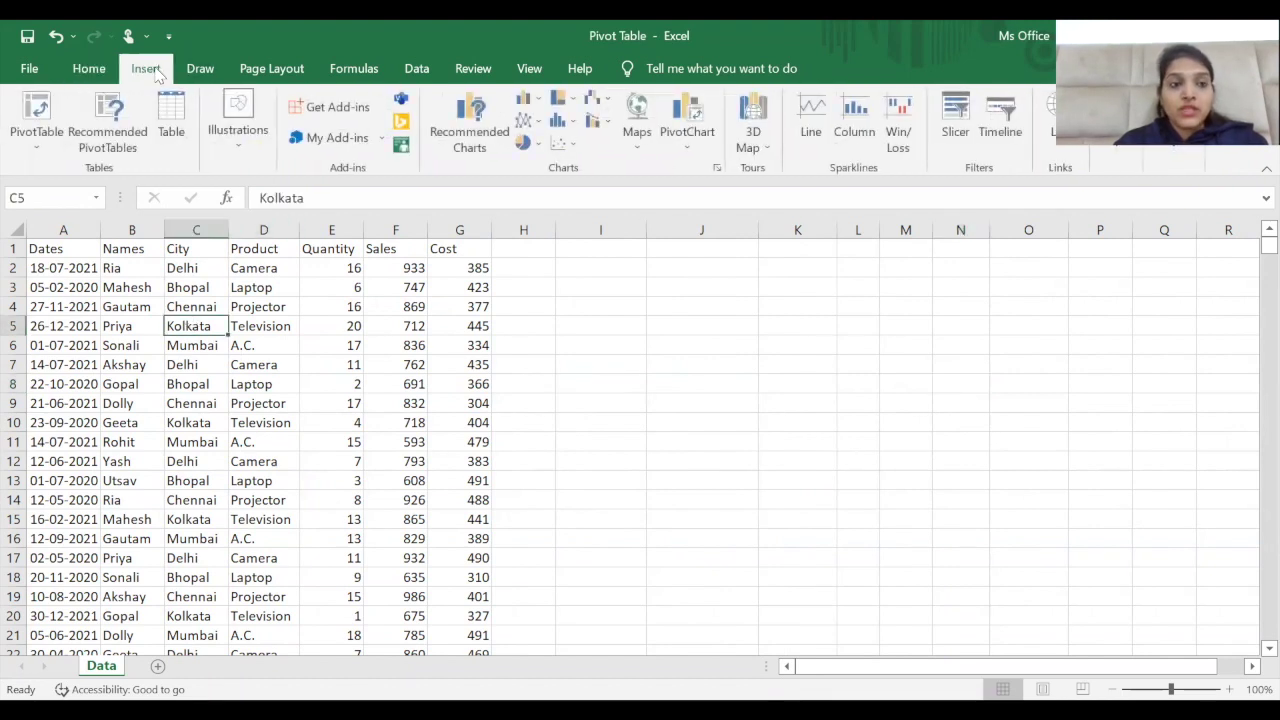
left_click(24, 116)
left_click(799, 285)
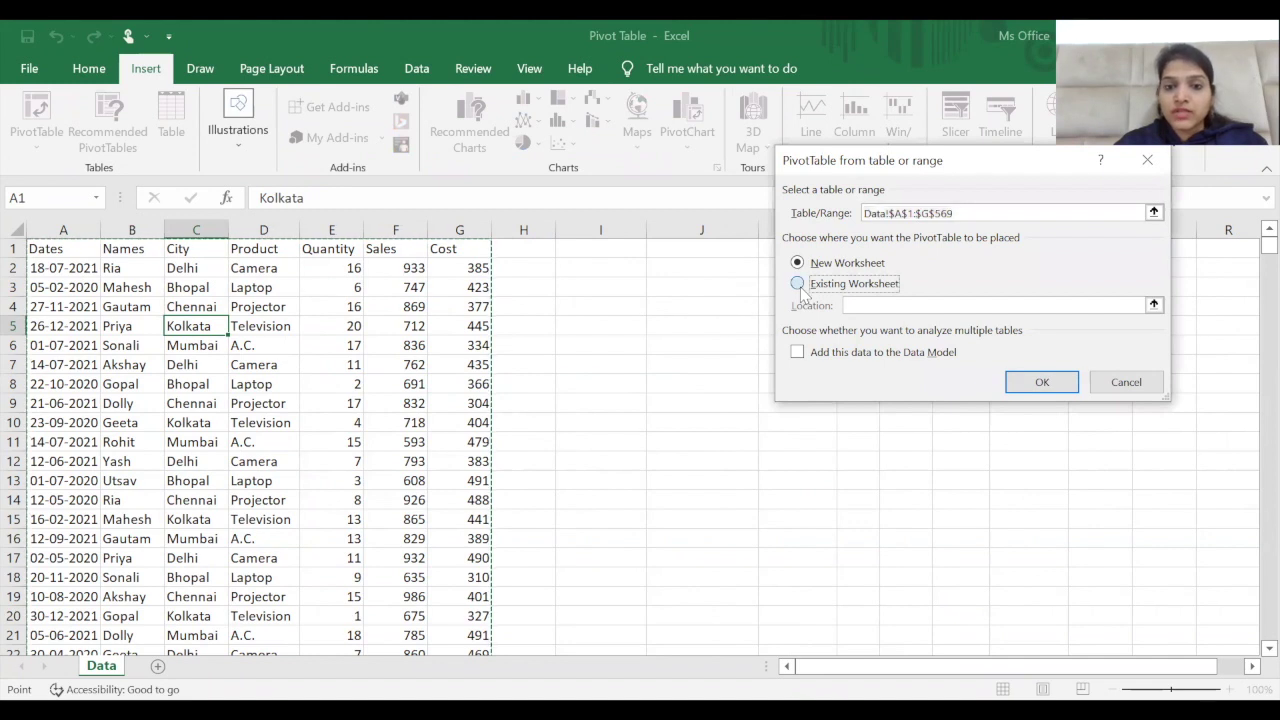
left_click(608, 268)
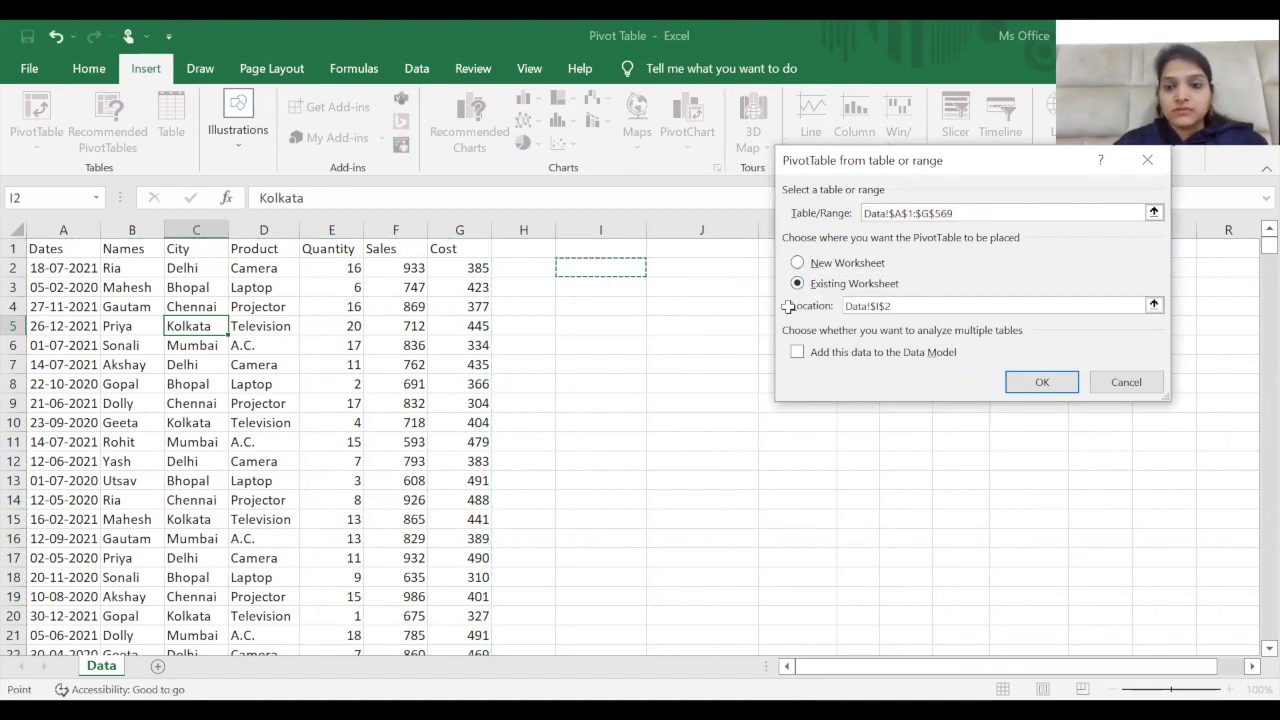
left_click(1040, 384)
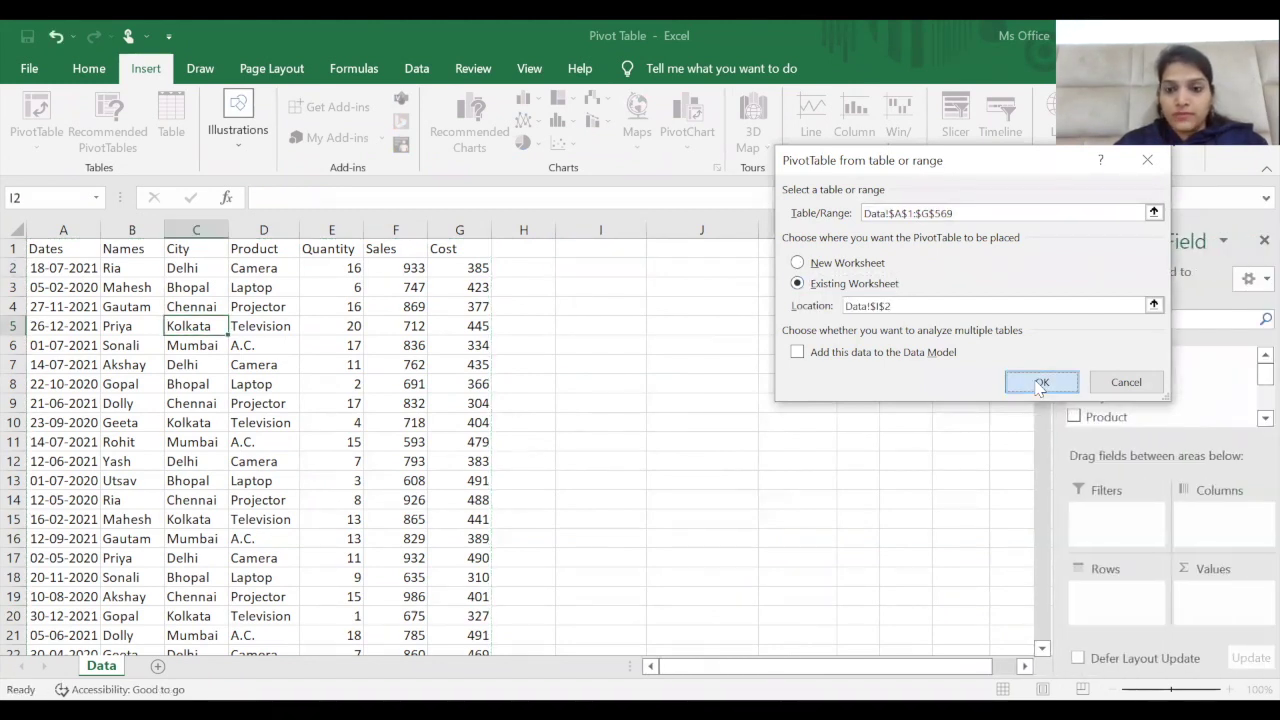
Step: Add Product to the pivot table's rows and Sales to its values, and close the field list
scroll(1250, 405, "down", 1)
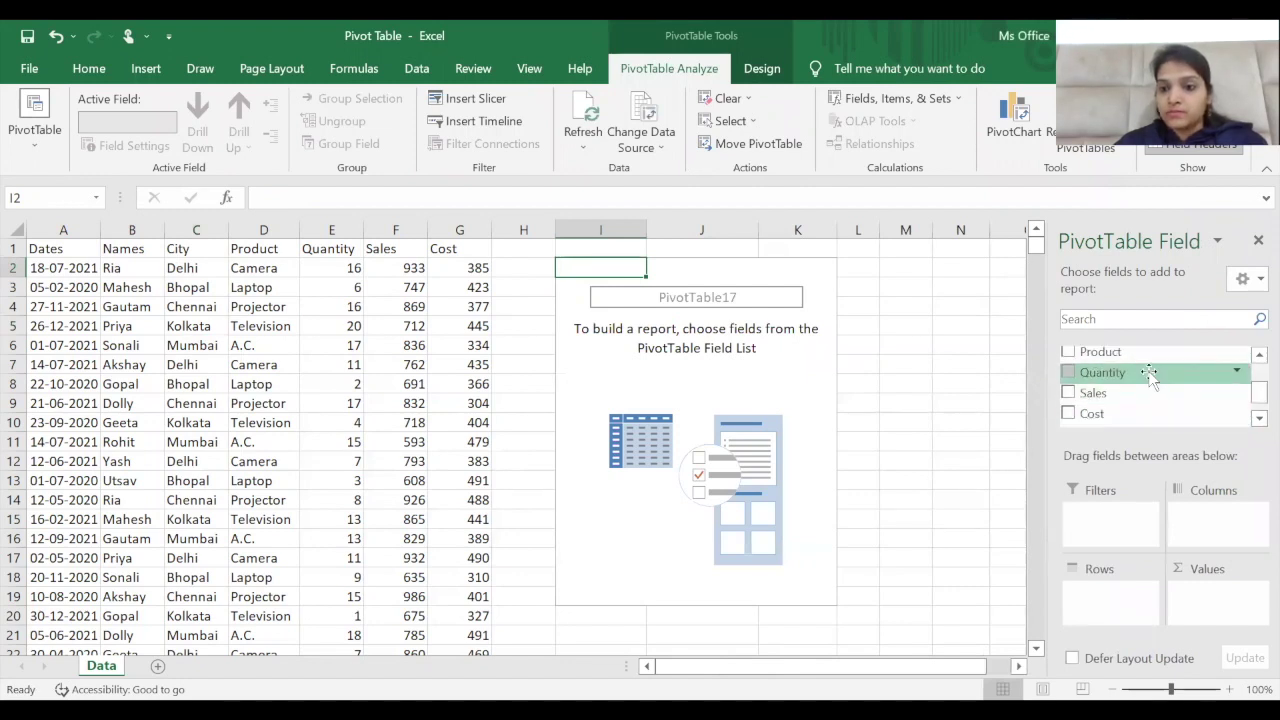
left_click_drag(1150, 362, 1120, 618)
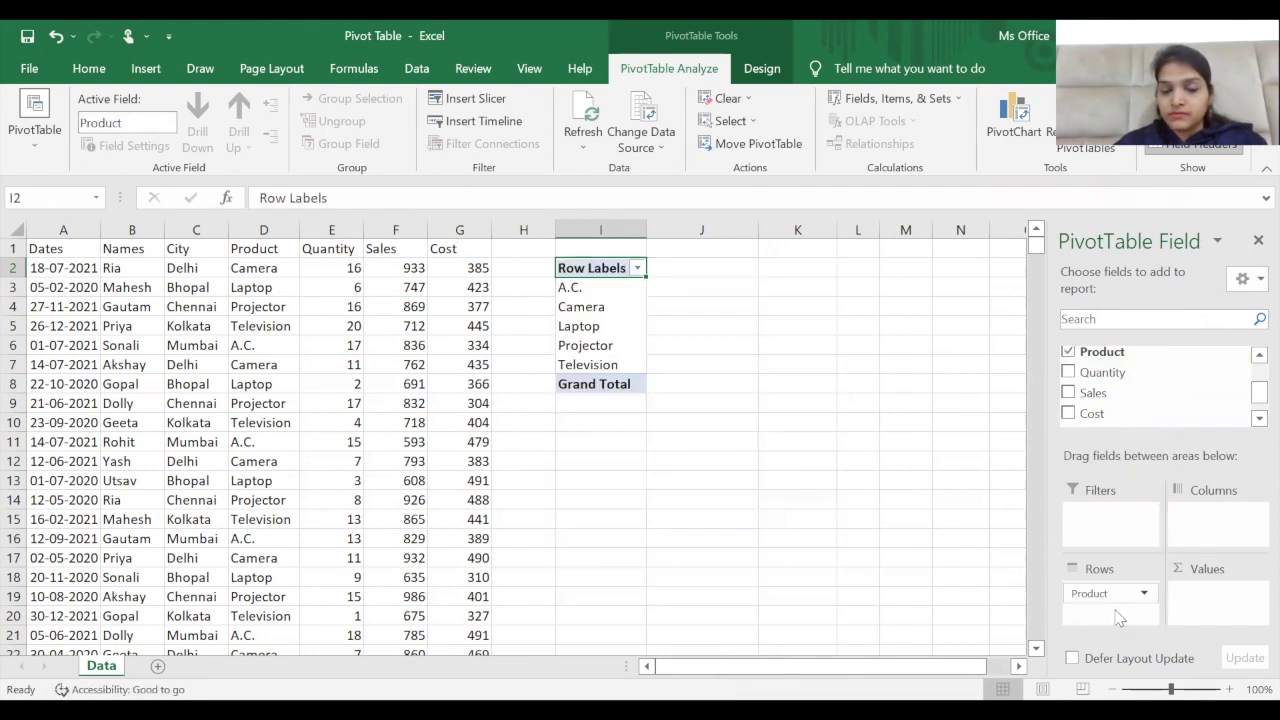
left_click_drag(1093, 393, 1217, 598)
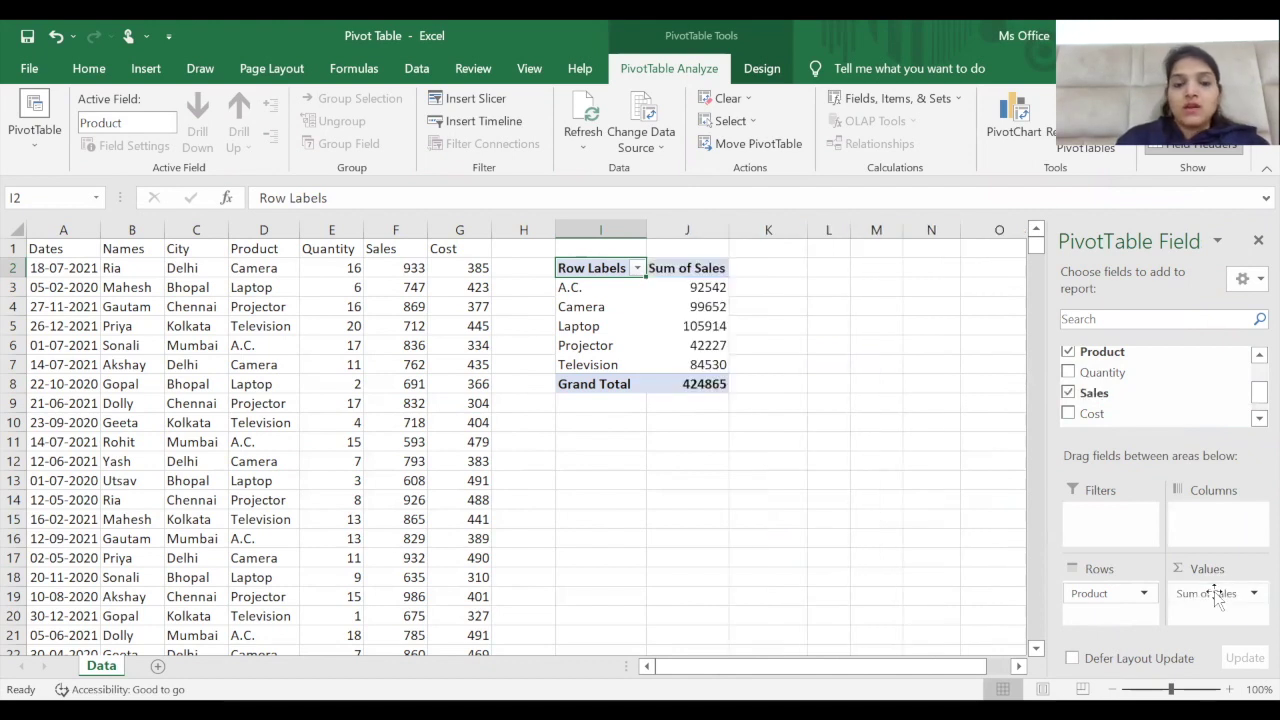
left_click(1256, 242)
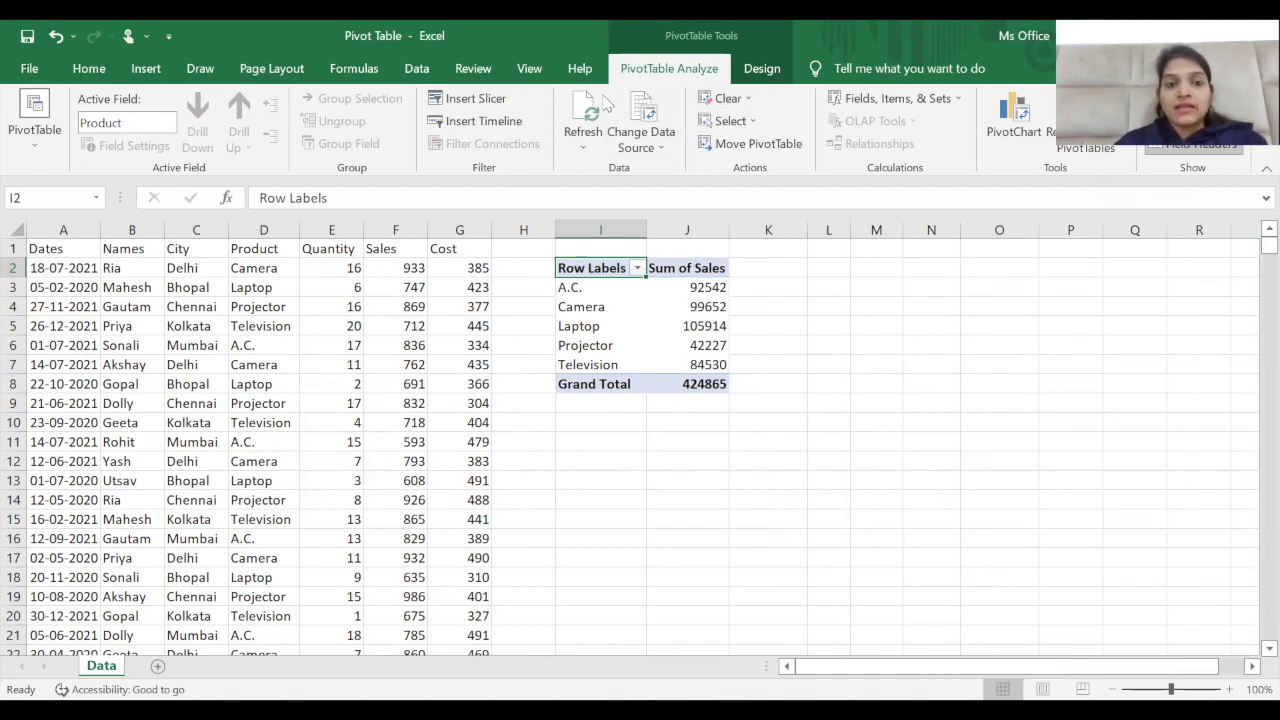
Step: Insert a timeline for the Dates field and place it just beside the pivot table, over columns K to P
left_click(484, 121)
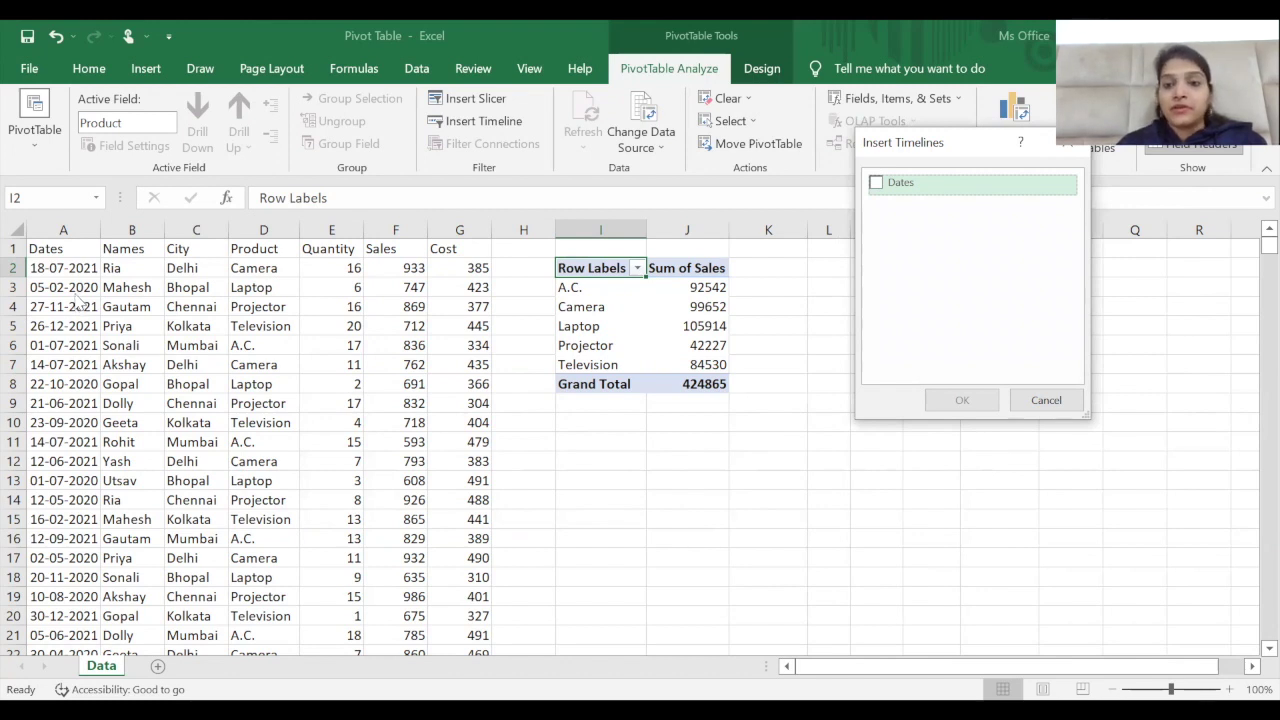
left_click(880, 188)
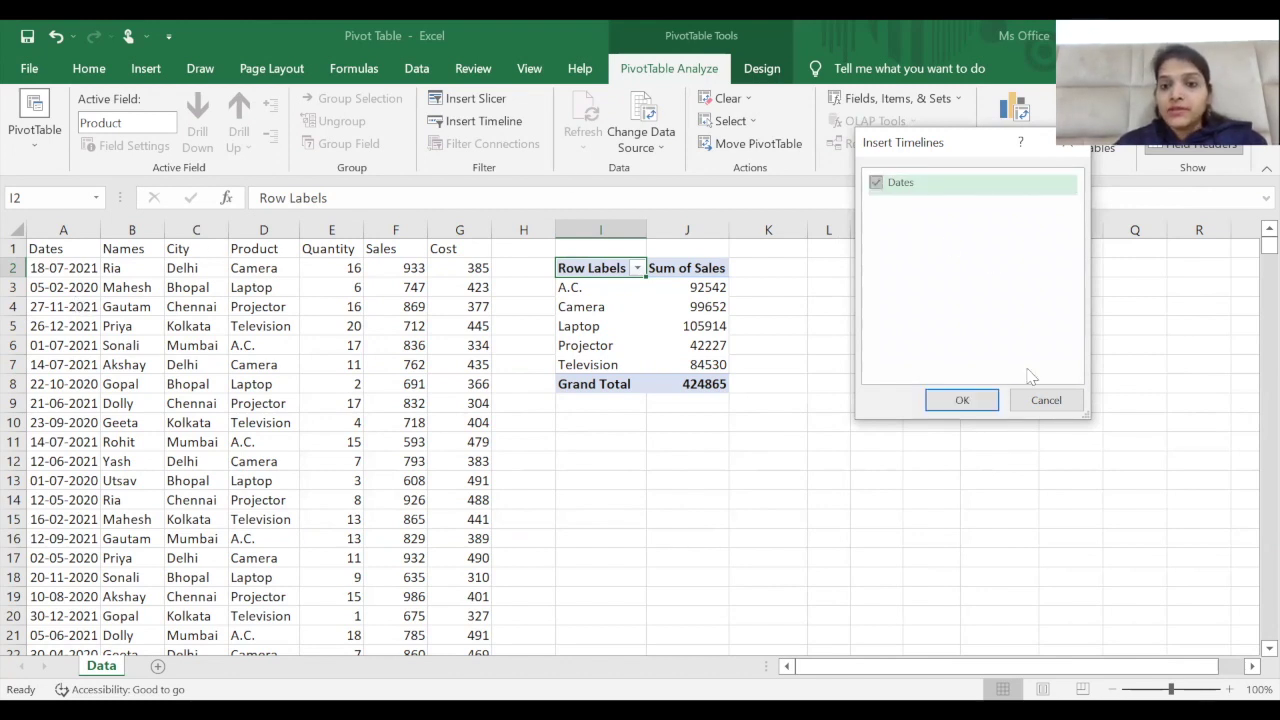
left_click(958, 402)
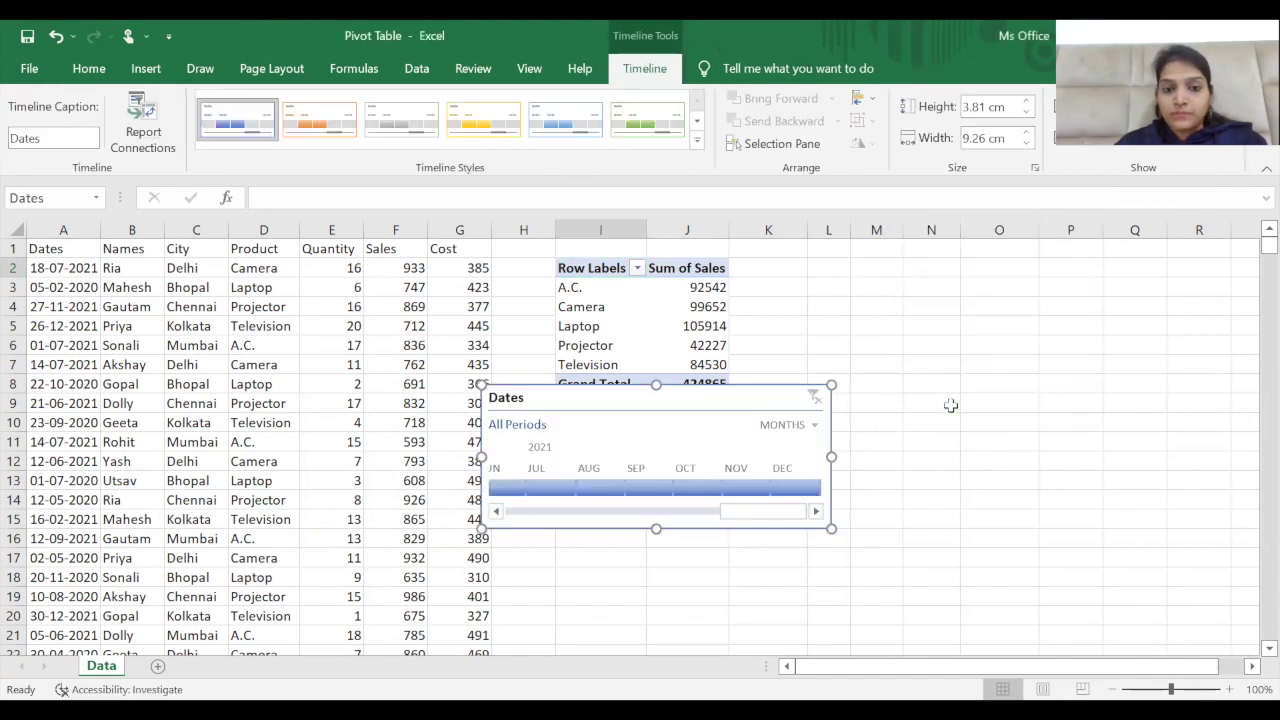
left_click_drag(755, 396, 1036, 261)
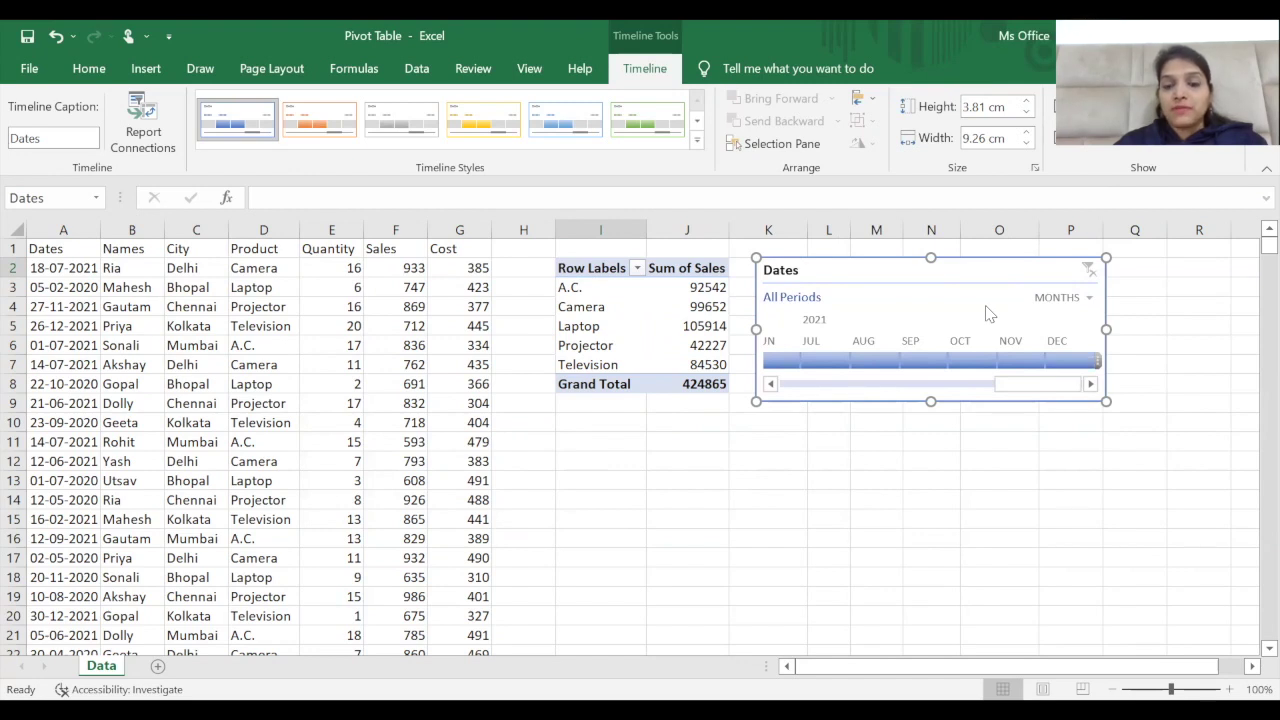
Step: Switch the Dates timeline to years and filter the pivot table to 2020, followed by 2021
left_click(1087, 299)
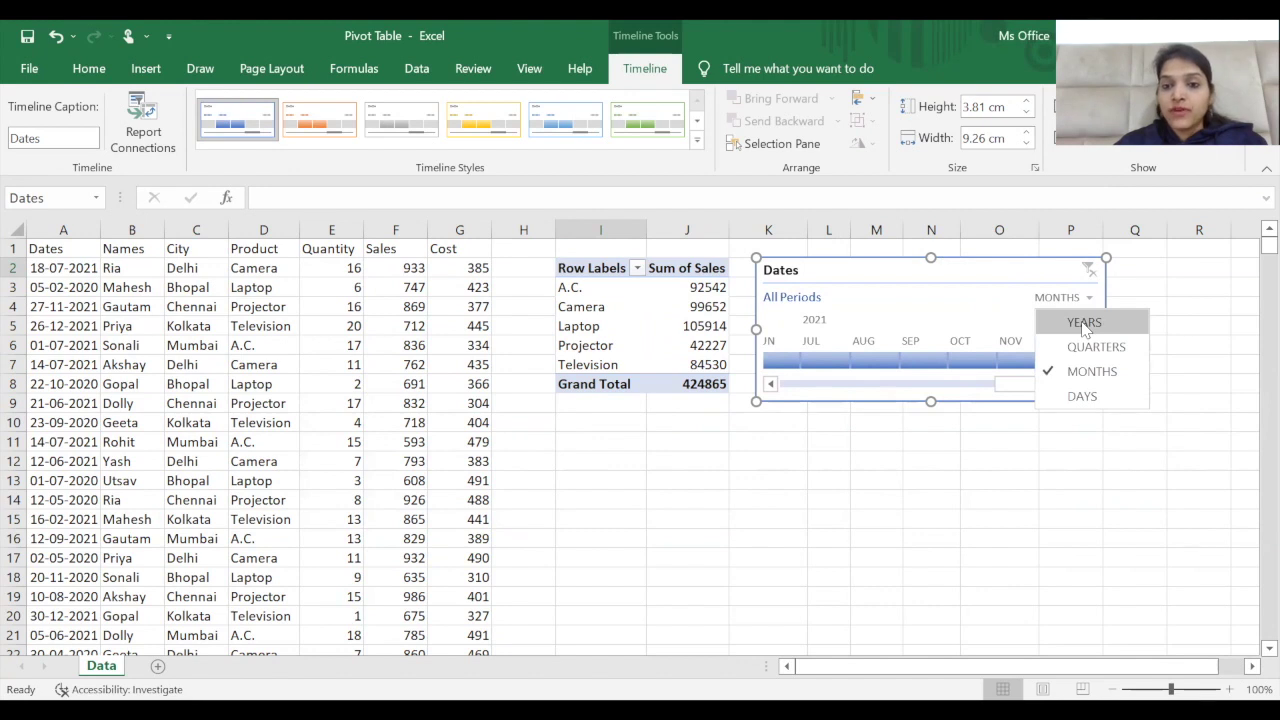
left_click(1084, 326)
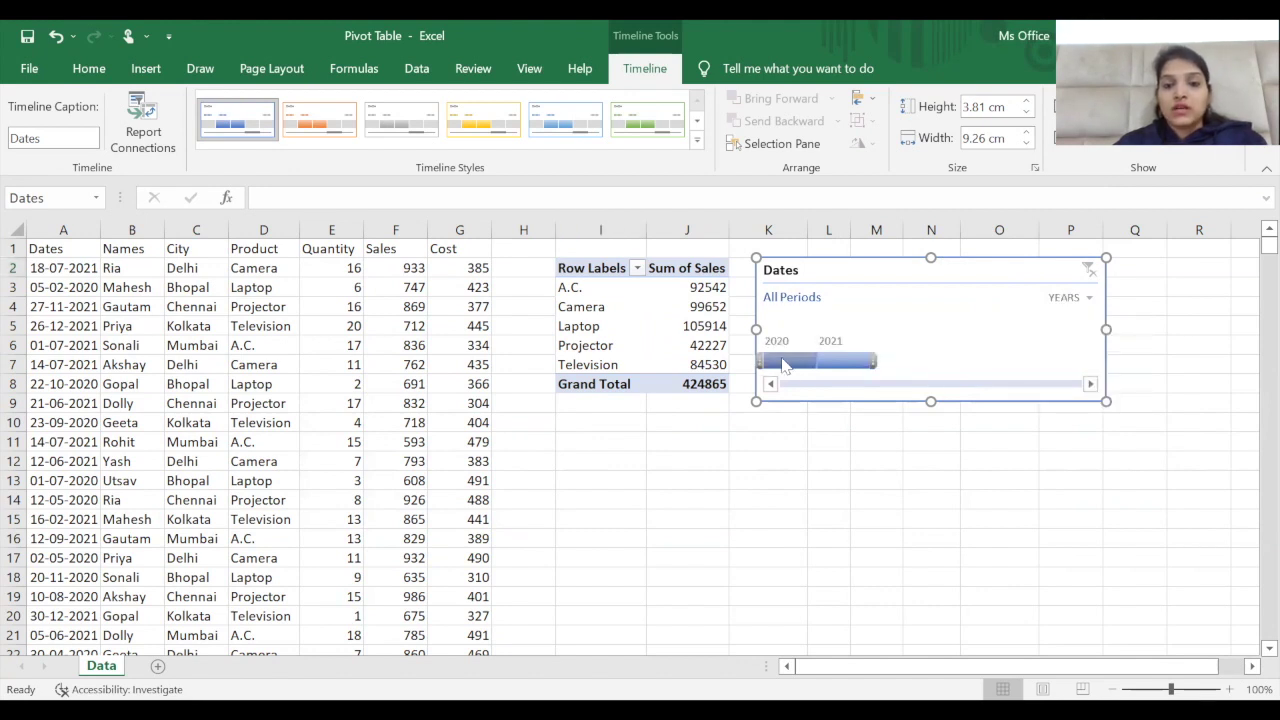
left_click(789, 360)
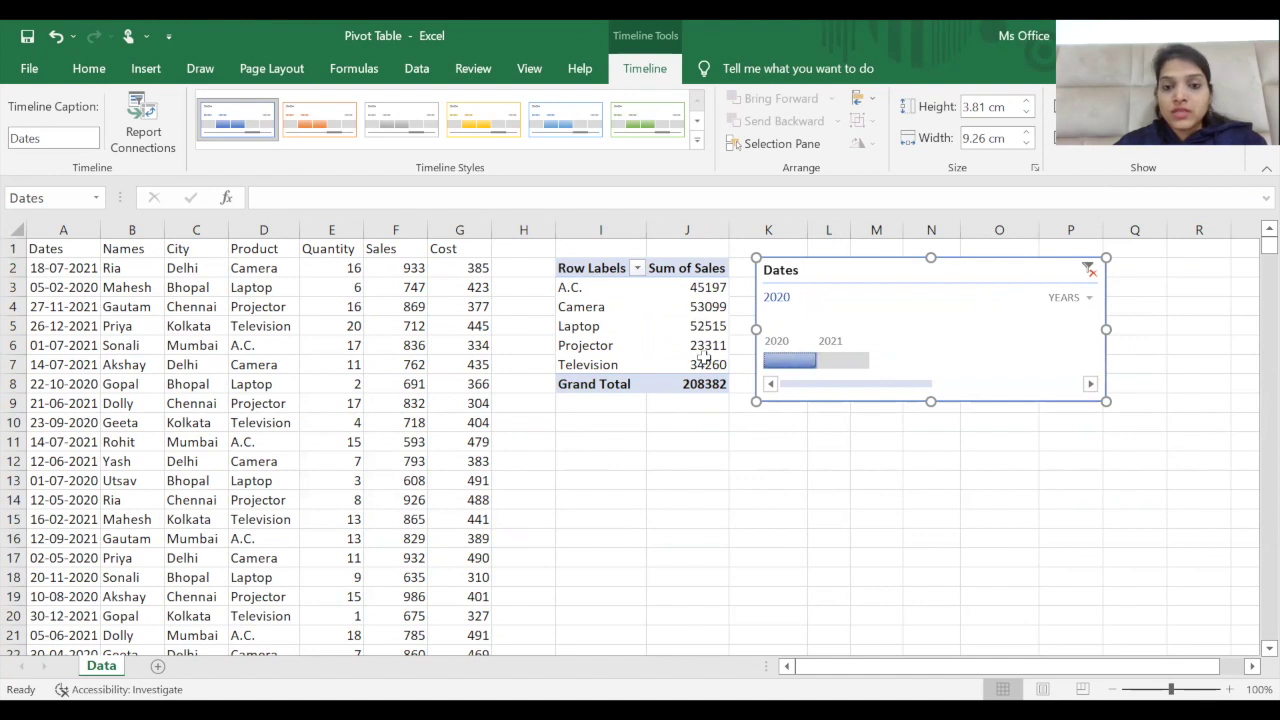
left_click(845, 362)
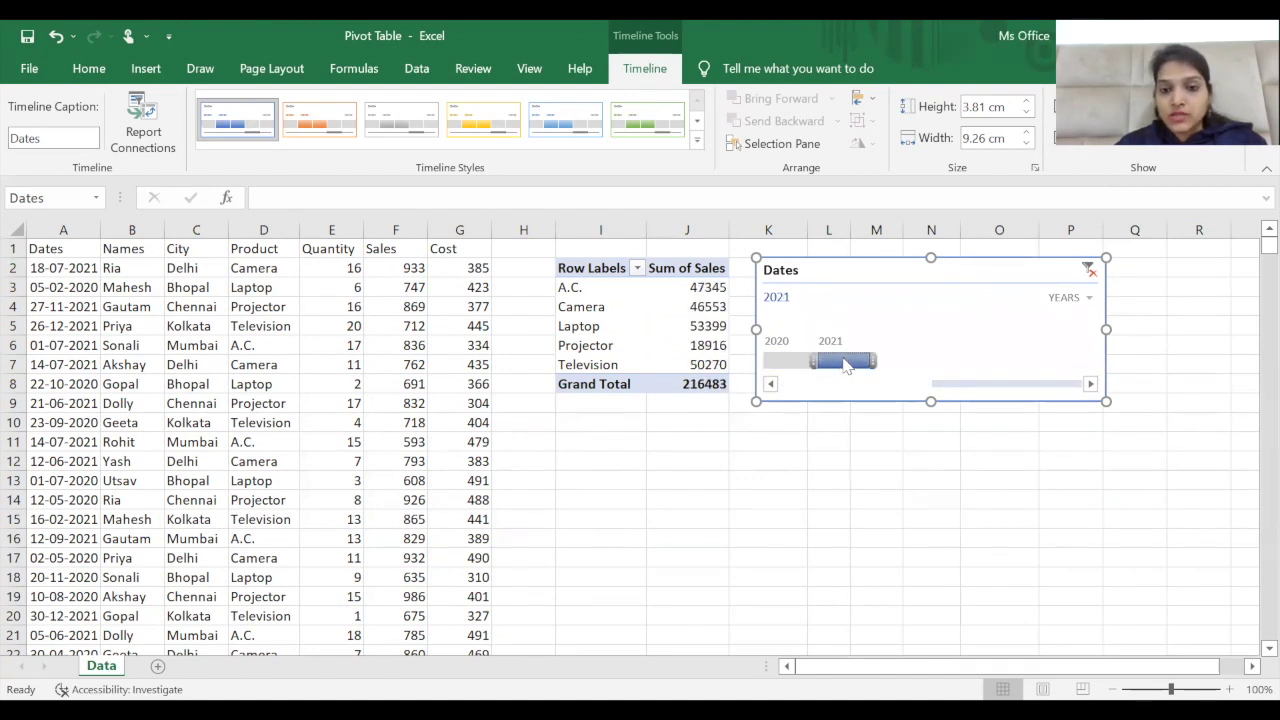
Step: Switch the Dates timeline to quarters and filter by Q1 2021, Q2 2021, Q1–Q2 2021 and finally Q1–Q2 2020
left_click(1078, 299)
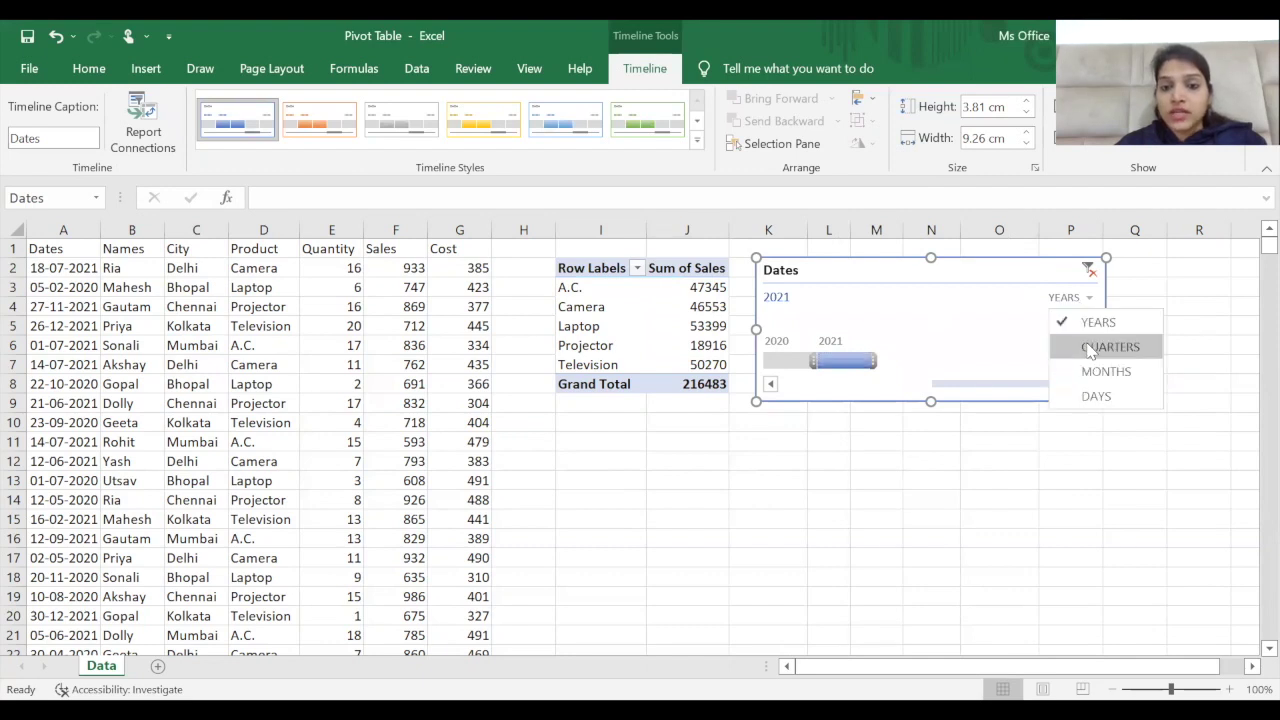
left_click(1089, 347)
left_click(916, 362)
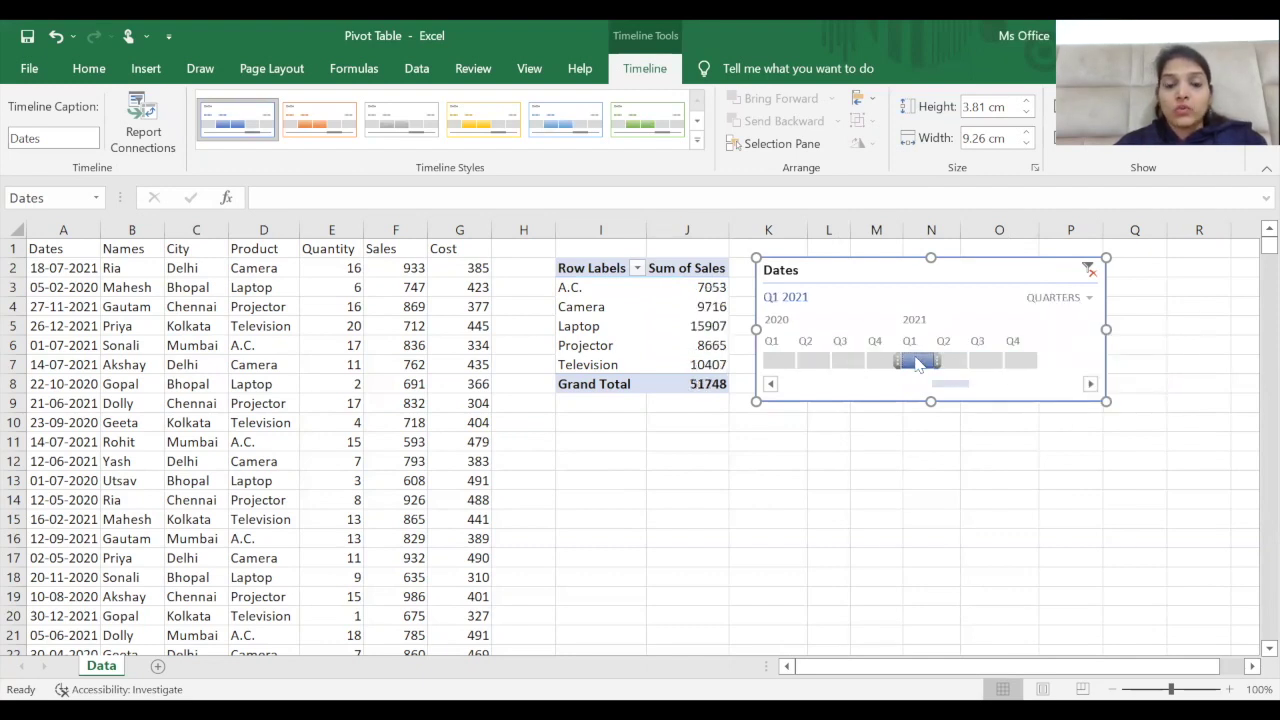
left_click(955, 362)
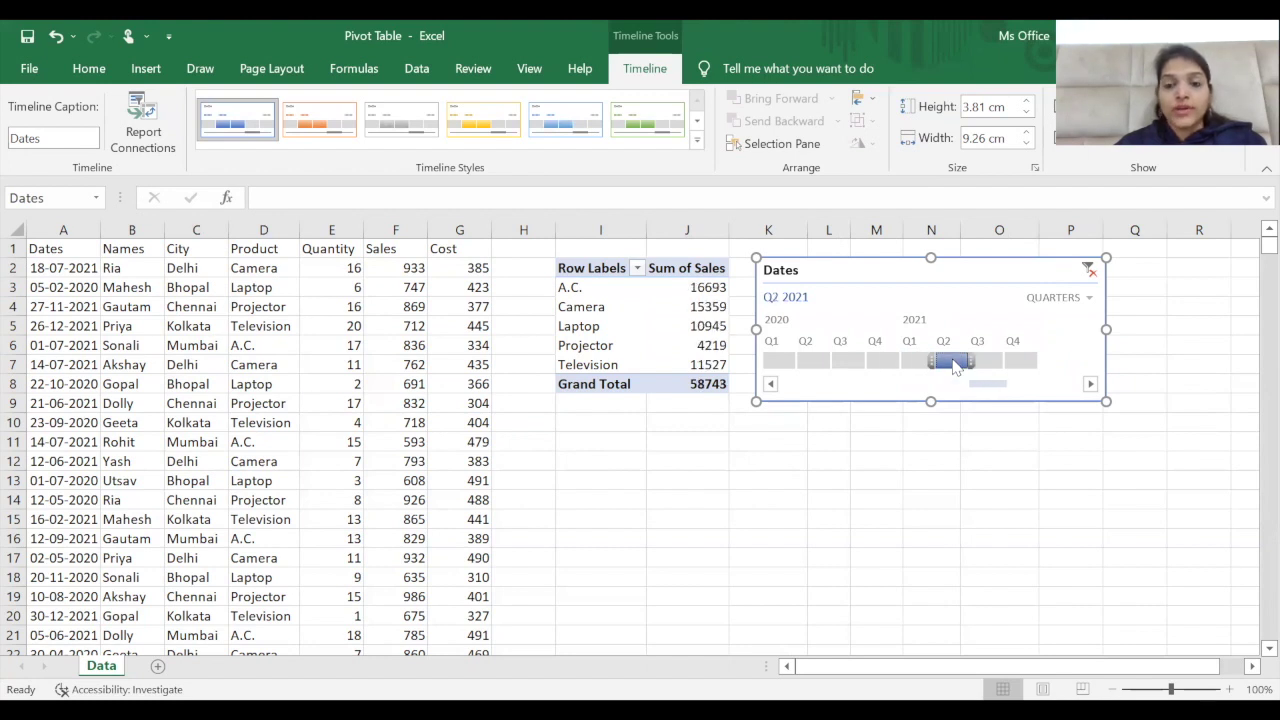
left_click(916, 361)
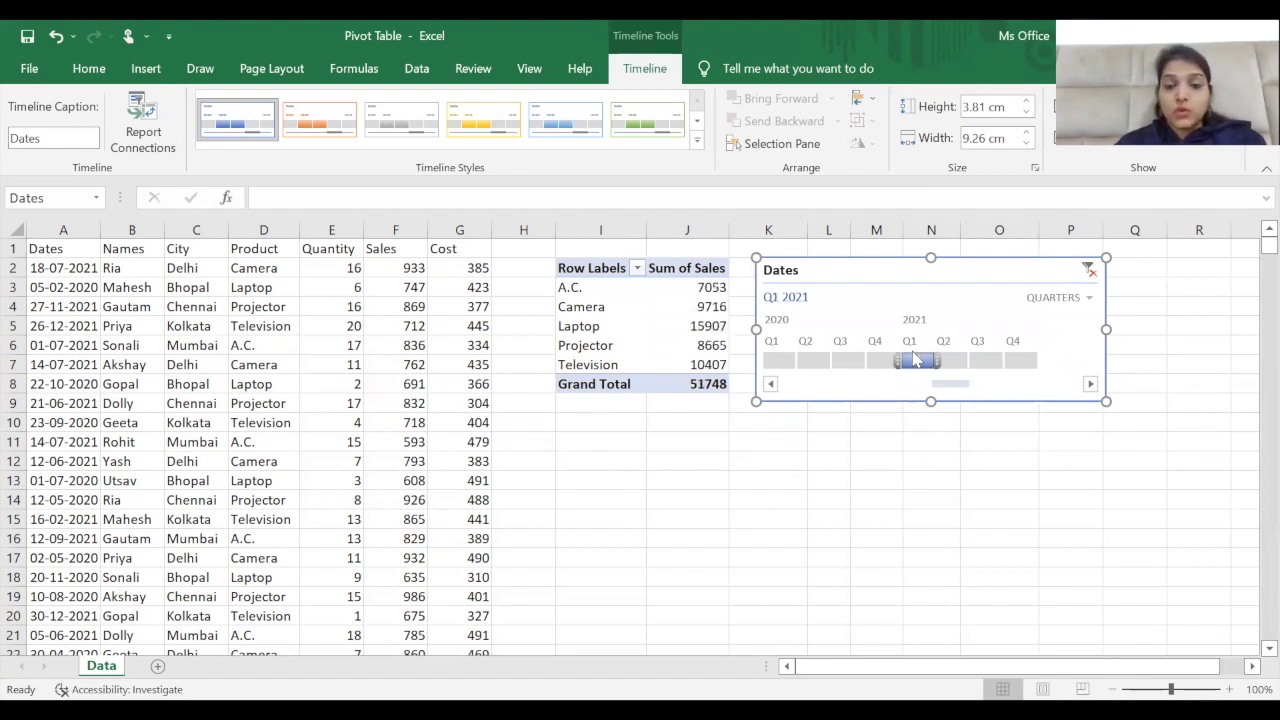
left_click(955, 361, "shift")
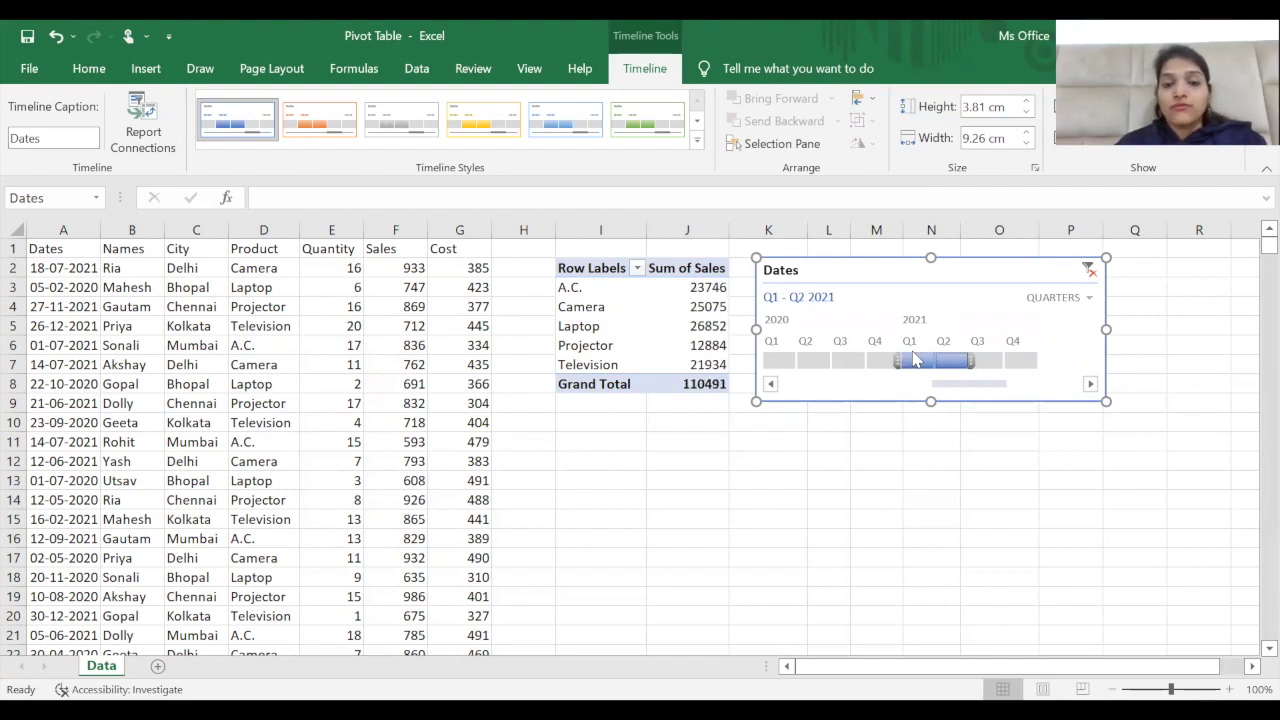
left_click(778, 361)
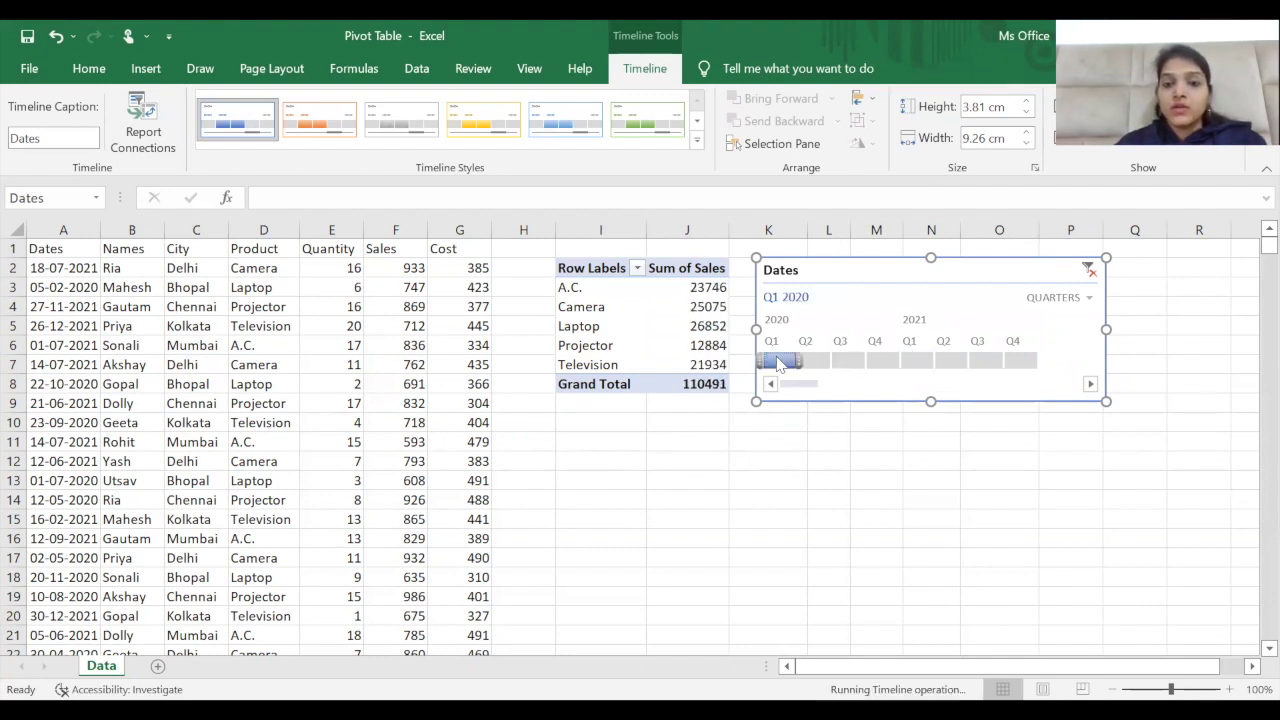
key("shift+Right")
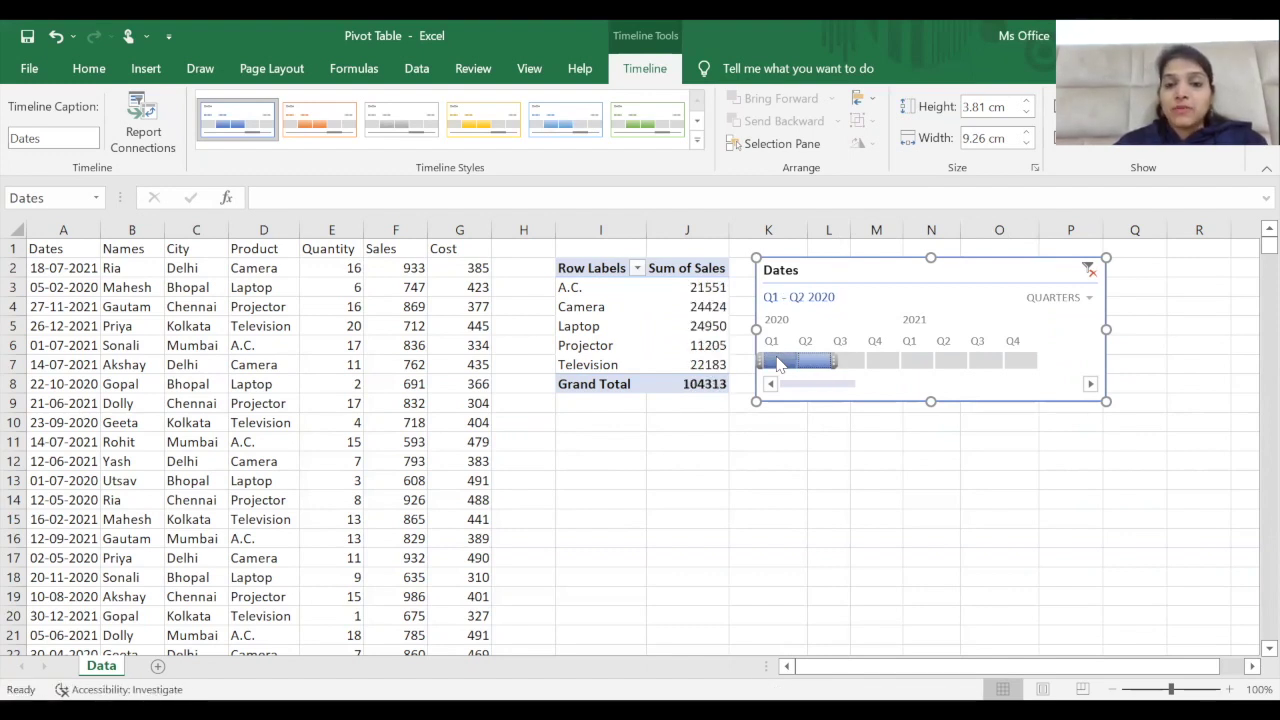
Step: Change the Dates timeline's time level to months and finally to days
left_click(1059, 297)
left_click(1062, 356)
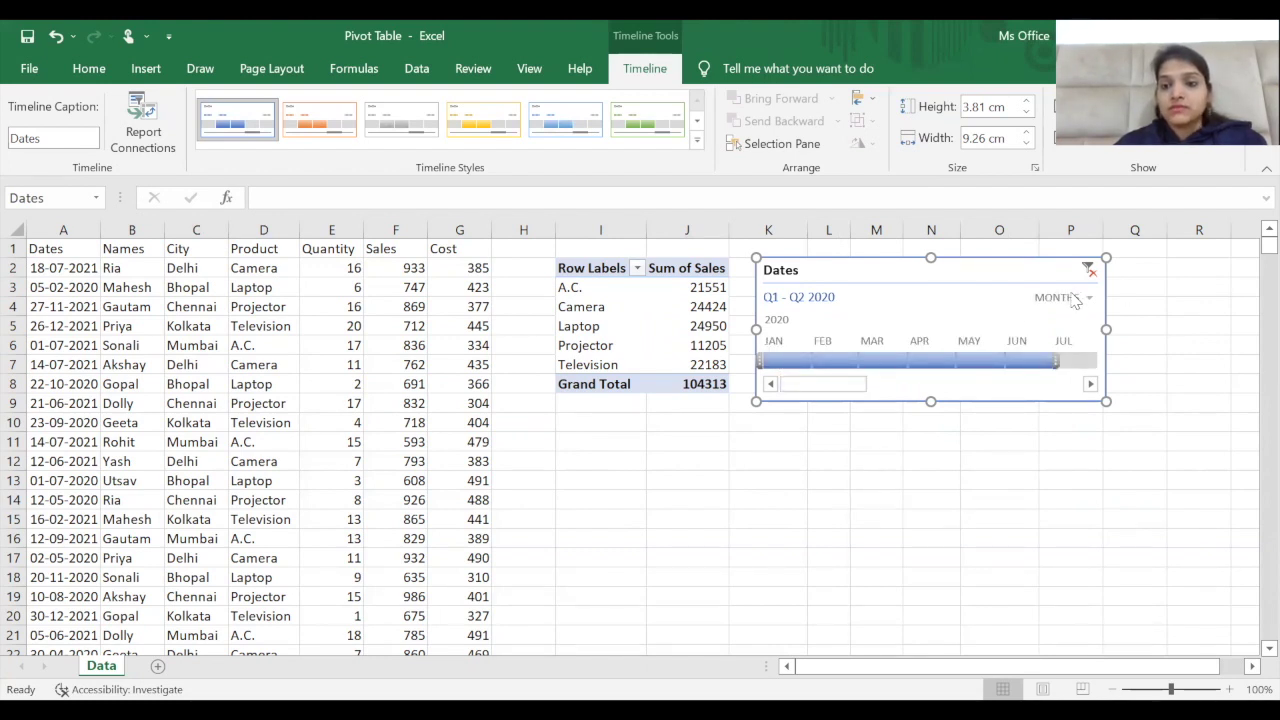
left_click(1060, 297)
left_click(1066, 398)
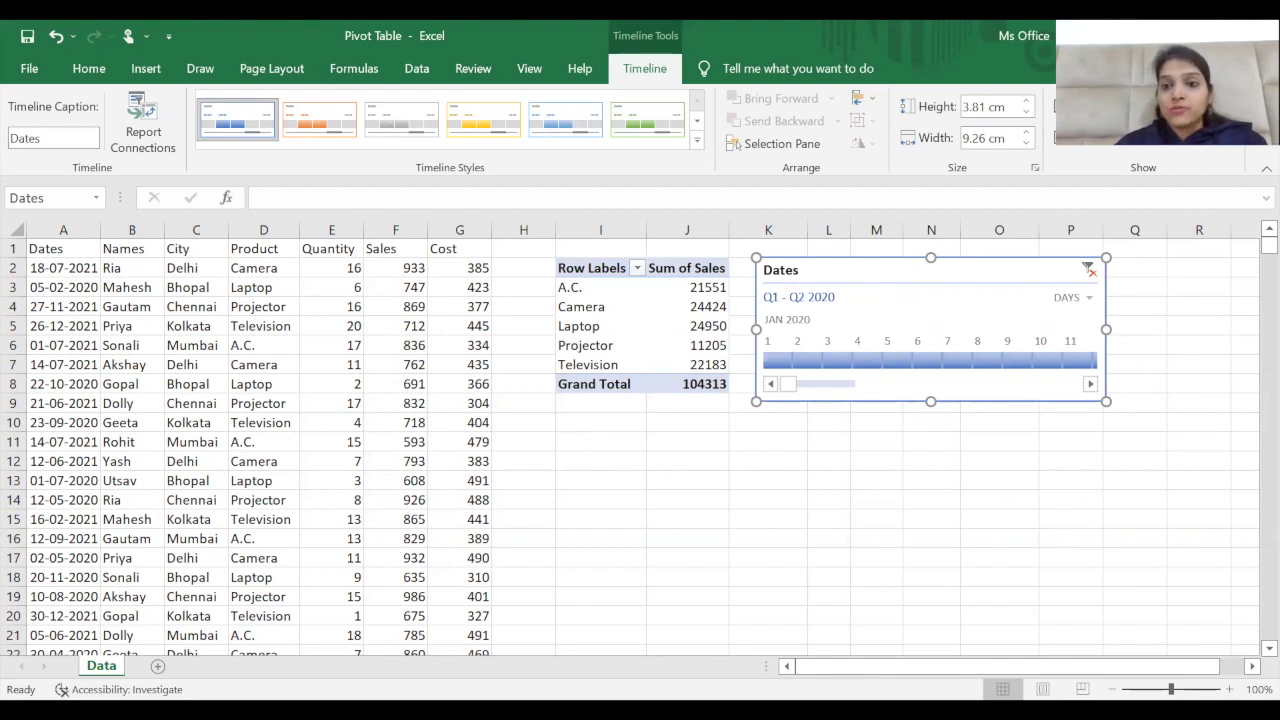
Step: Hide and restore the Dates timeline's header, selection label and scrollbar one after another
left_click(1065, 105)
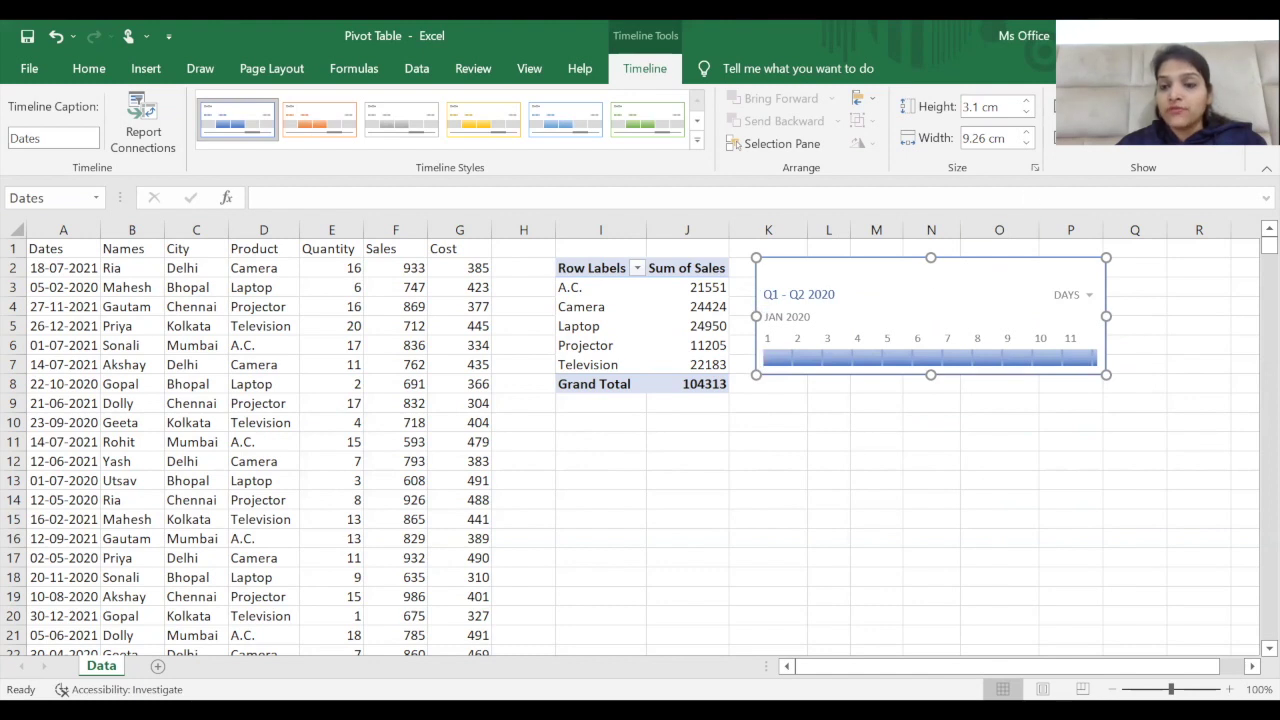
left_click(1065, 105)
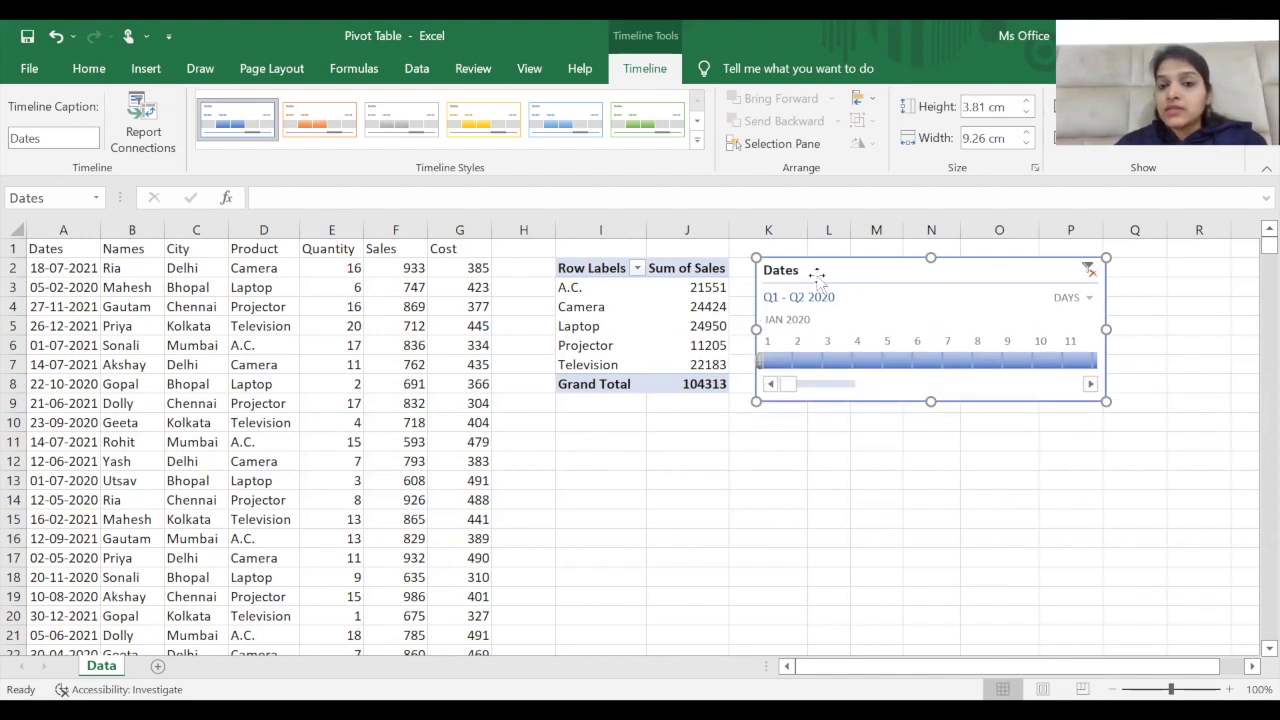
left_click(1062, 127)
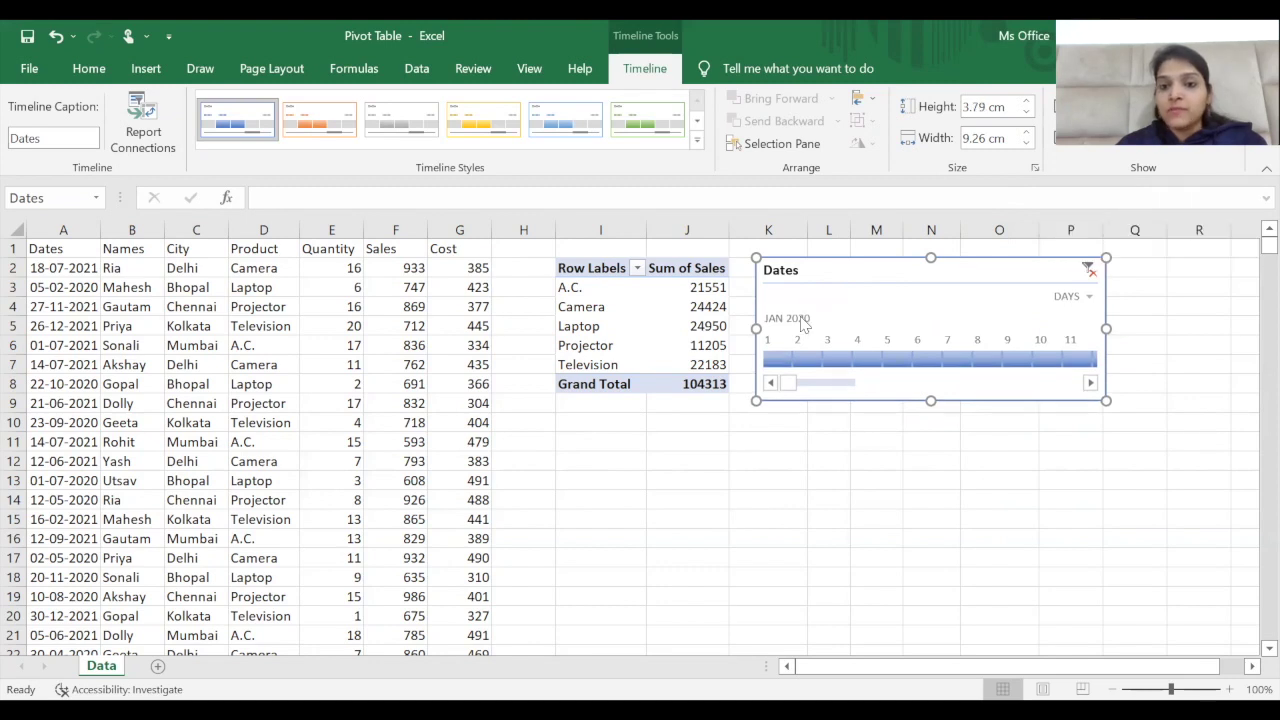
left_click(1065, 150)
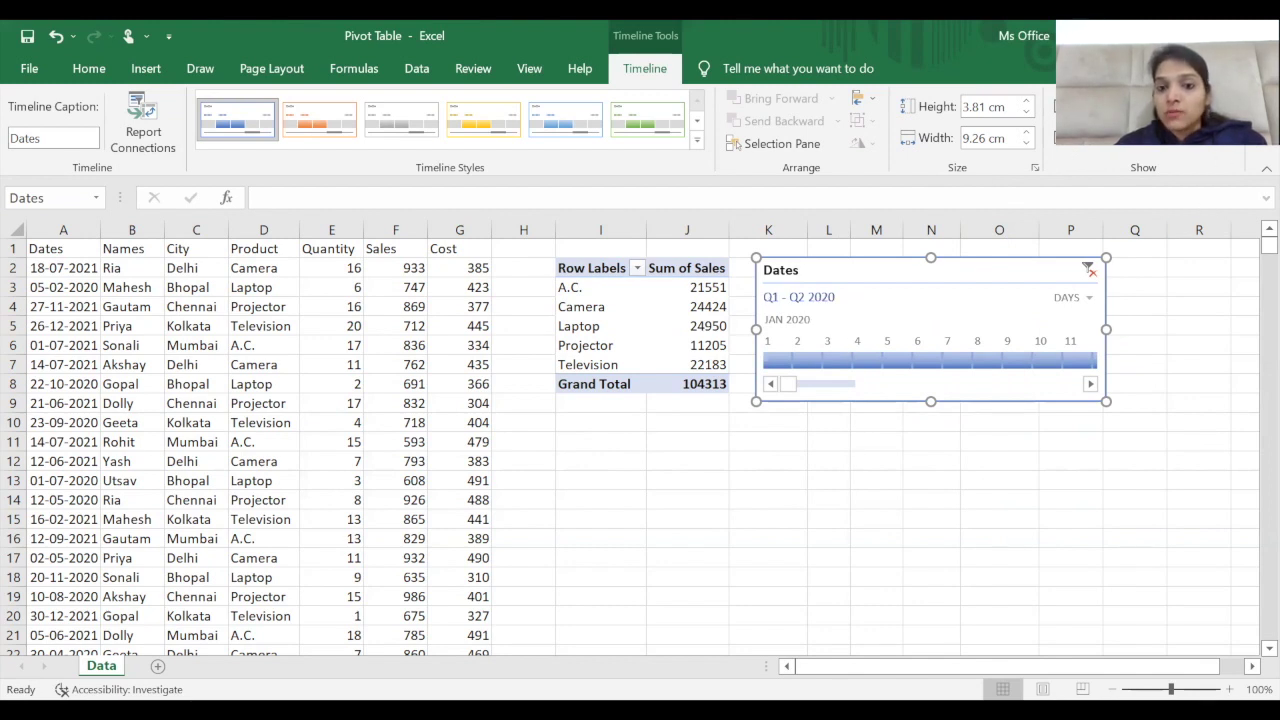
left_click(1068, 128)
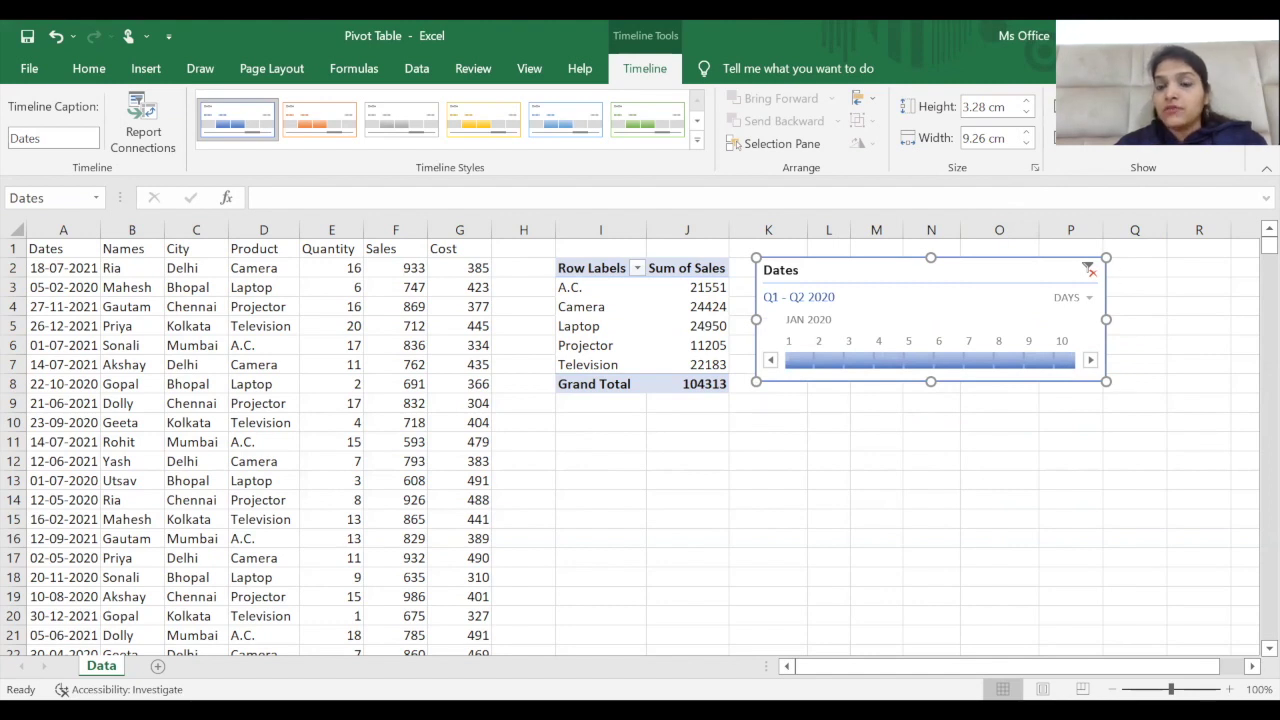
left_click(1068, 128)
Step: Resize the Dates timeline to a height of 3.9 cm and a width of 9.3 cm
left_click_drag(789, 388, 841, 391)
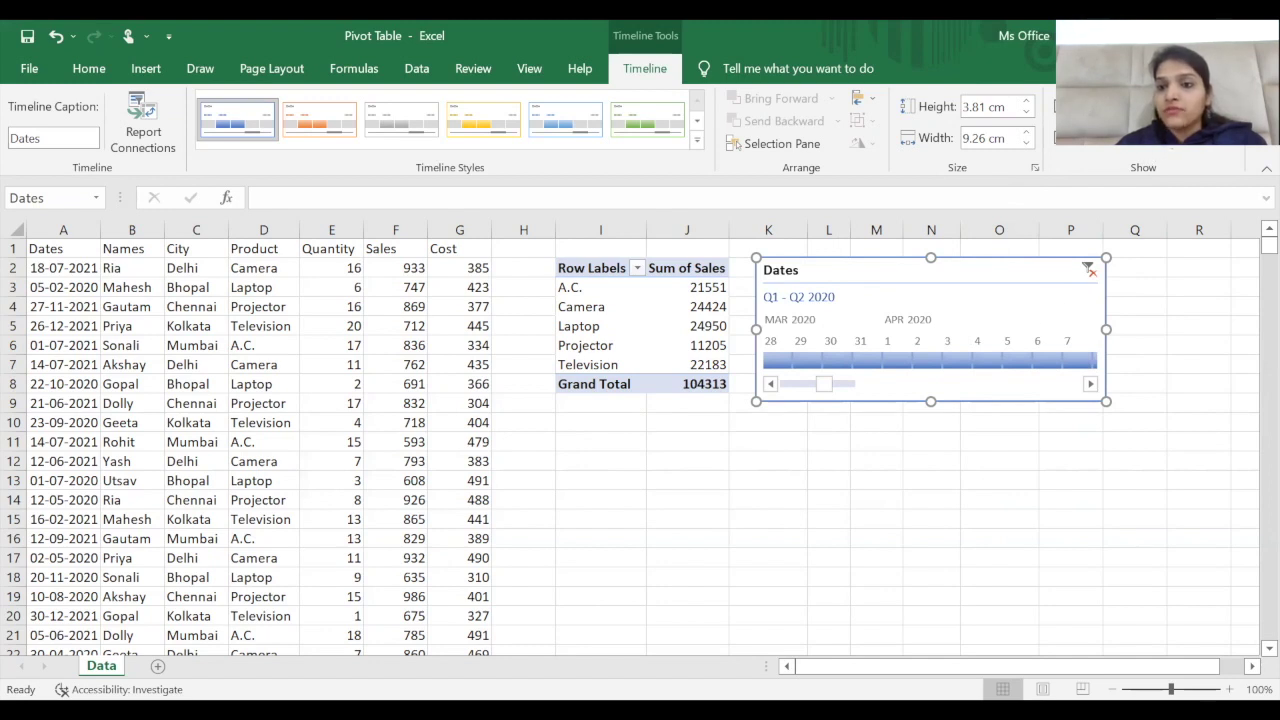
left_click(1026, 102)
left_click(1026, 102)
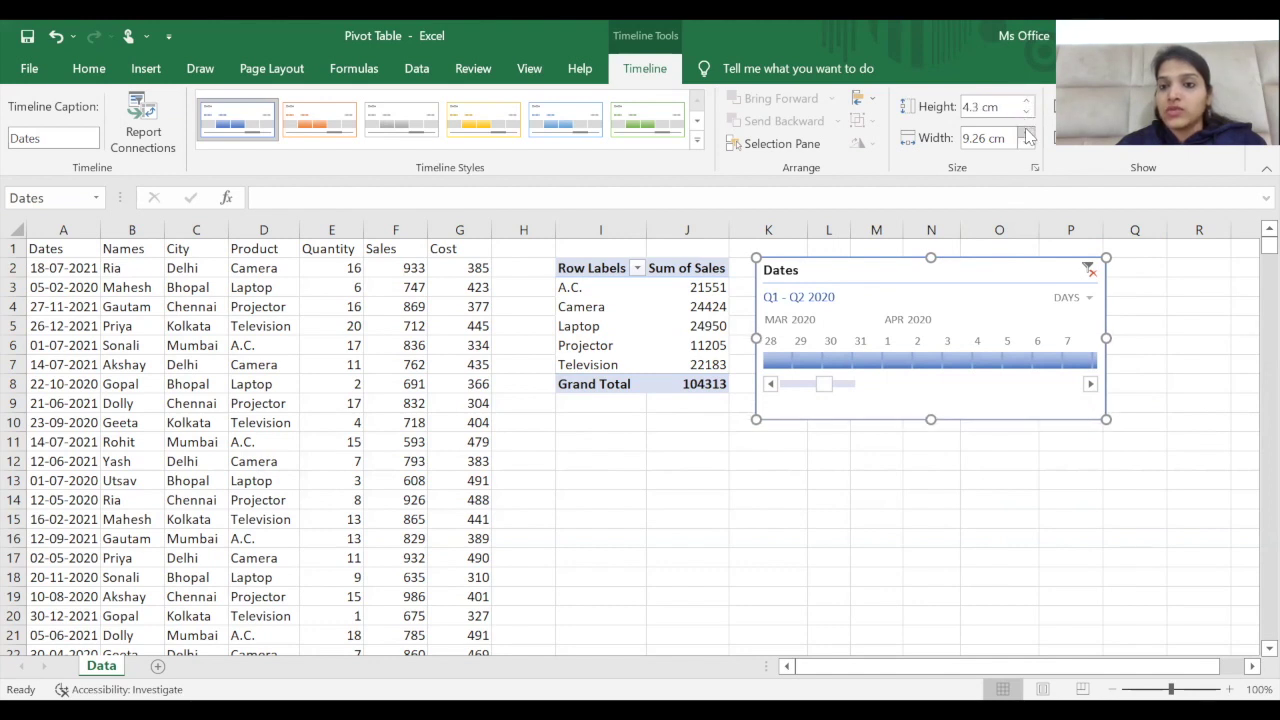
left_click(1027, 134)
left_click(1026, 112)
left_click(1026, 112)
left_click(1026, 143)
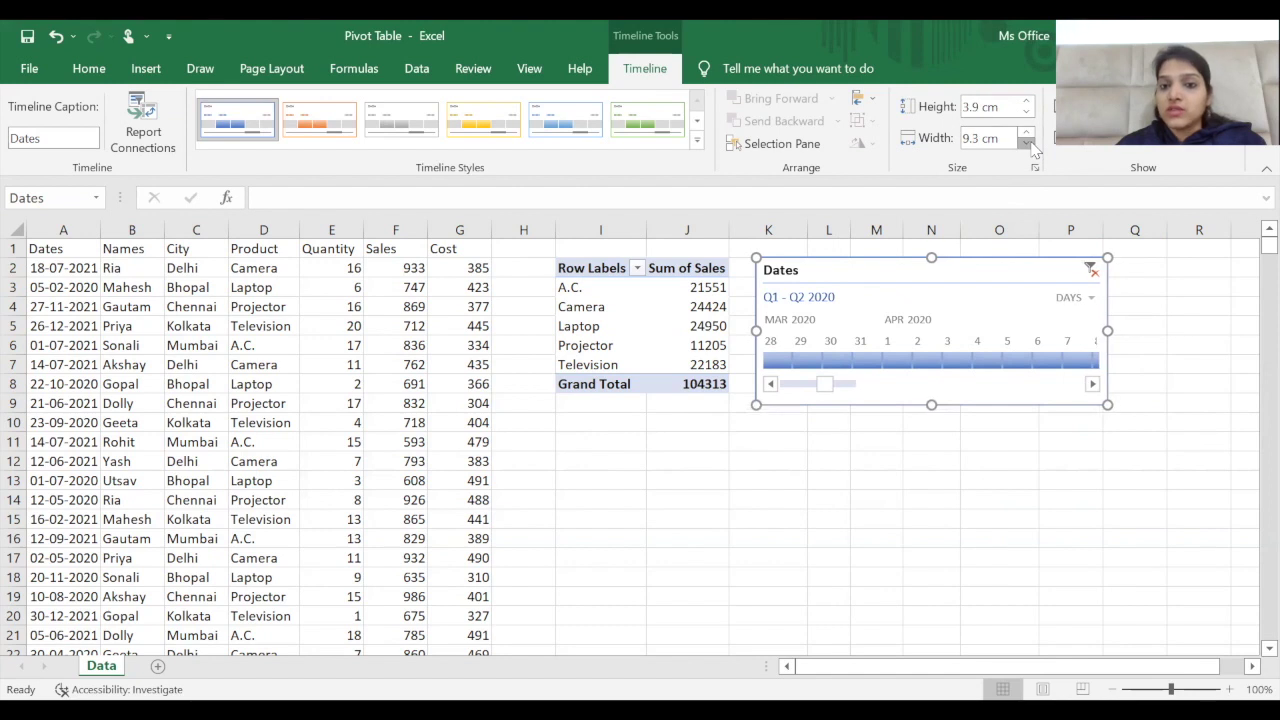
Step: Apply a light blue and finally the grey style to the Dates timeline, and check its report connections
left_click(565, 120)
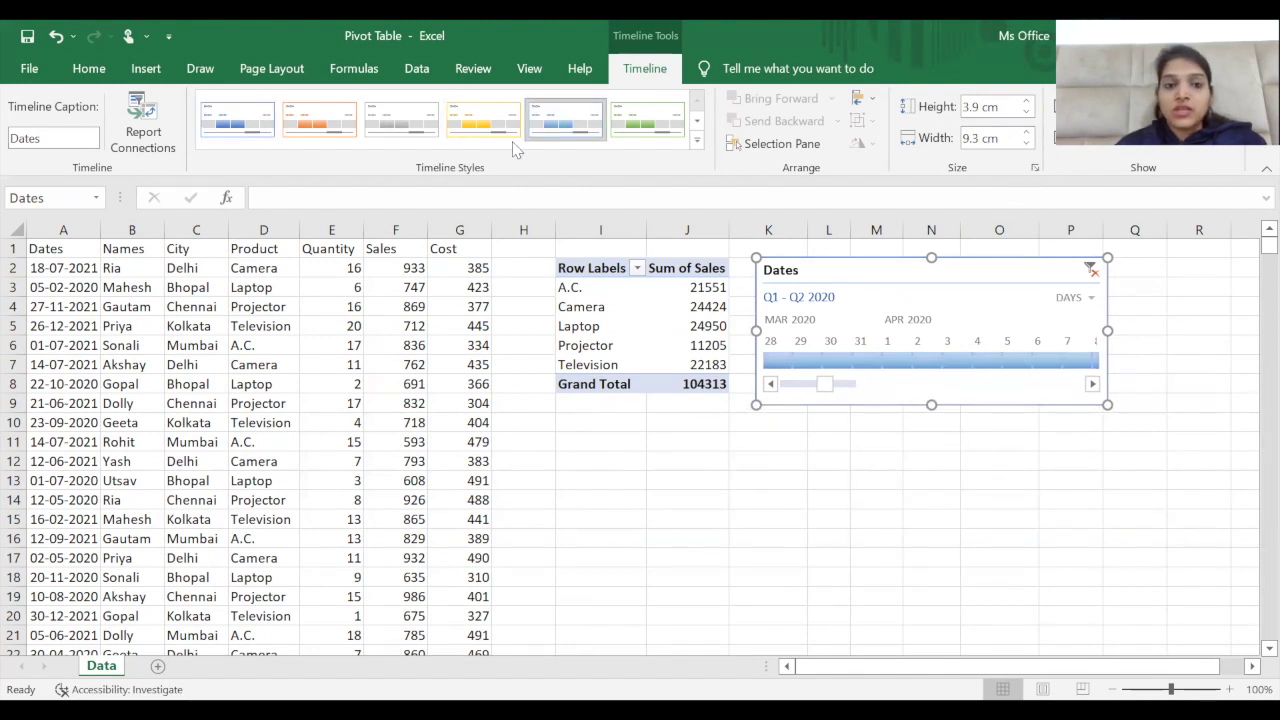
left_click(401, 120)
left_click(143, 133)
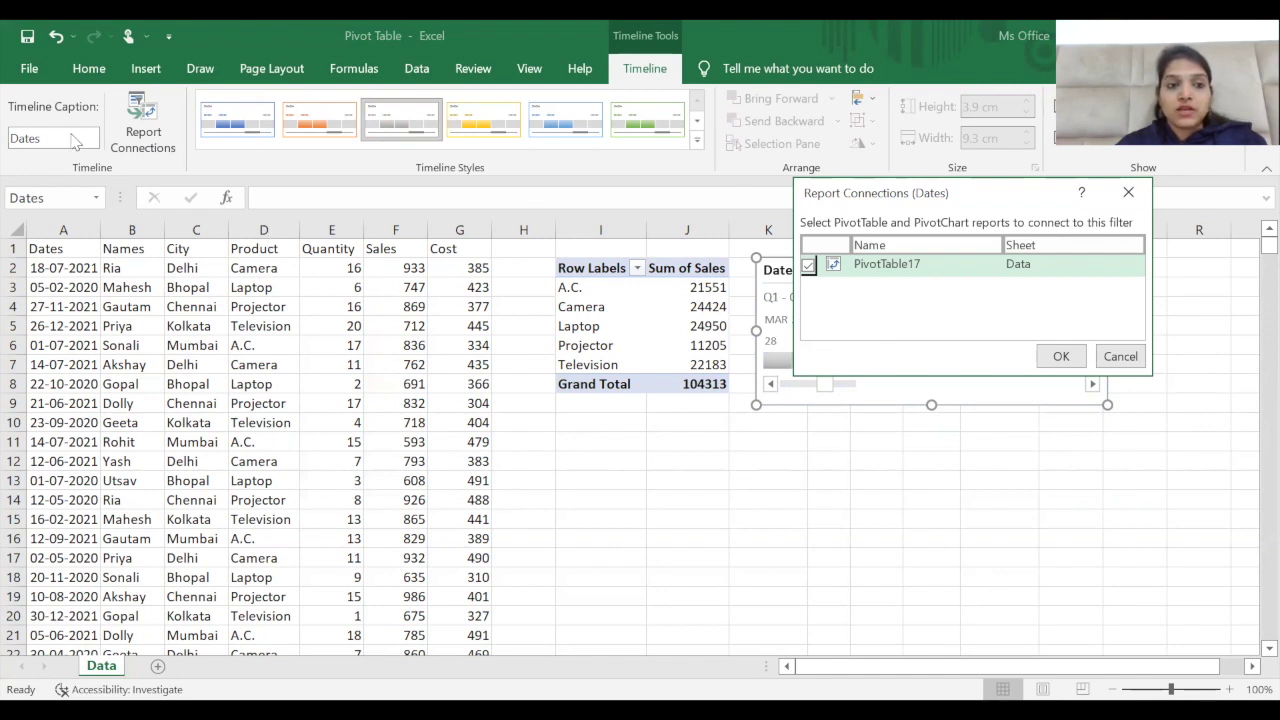
left_click(1114, 352)
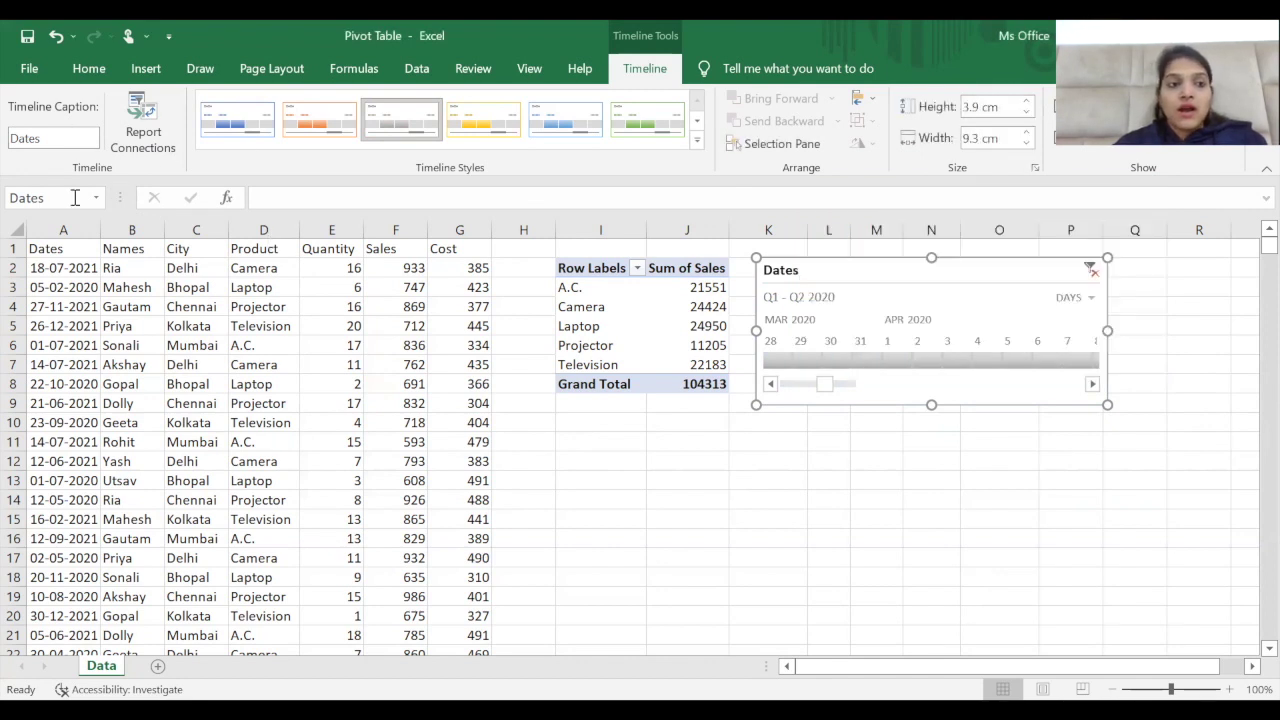
left_click(65, 138)
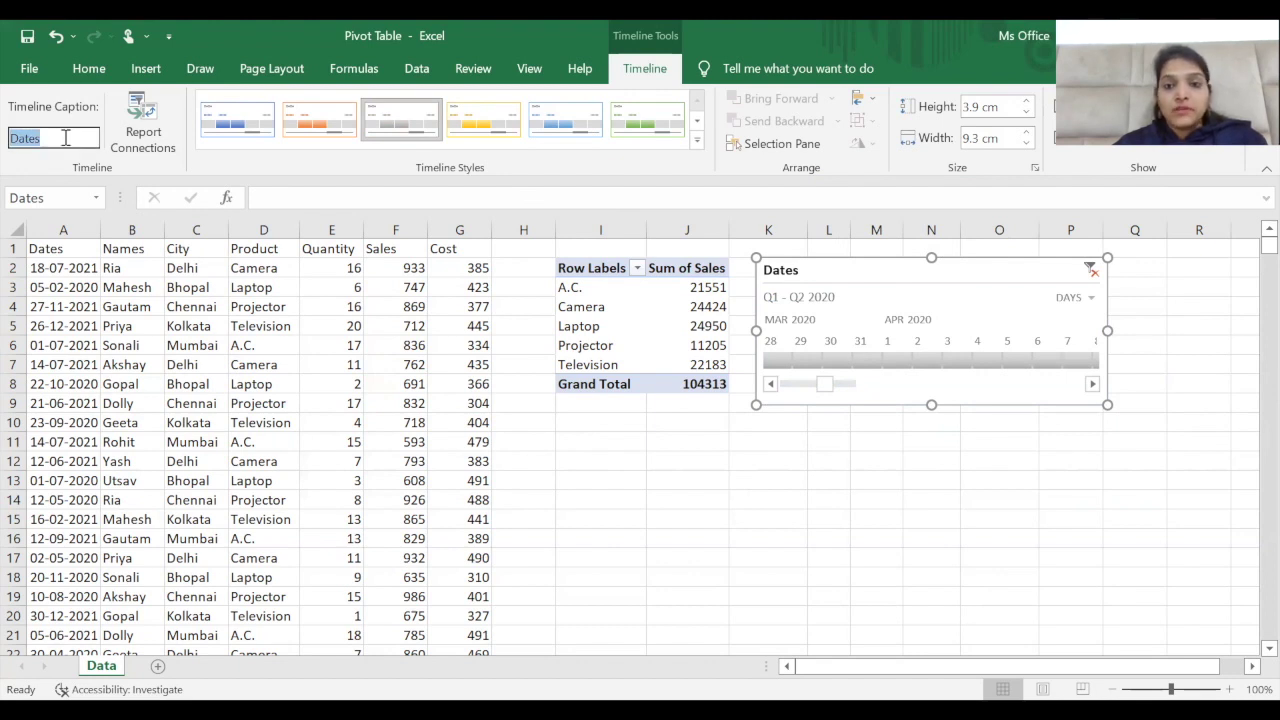
left_click(633, 446)
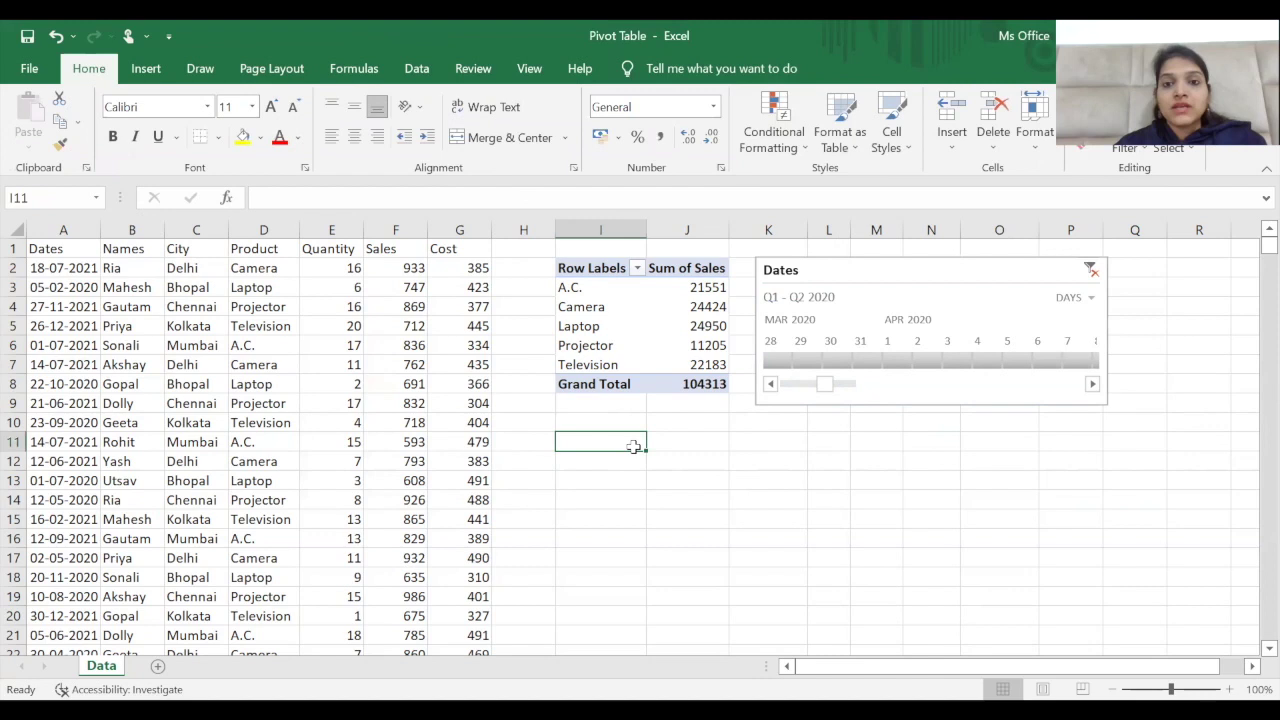
Step: Delete the Dates timeline from the Data sheet
left_click(940, 294)
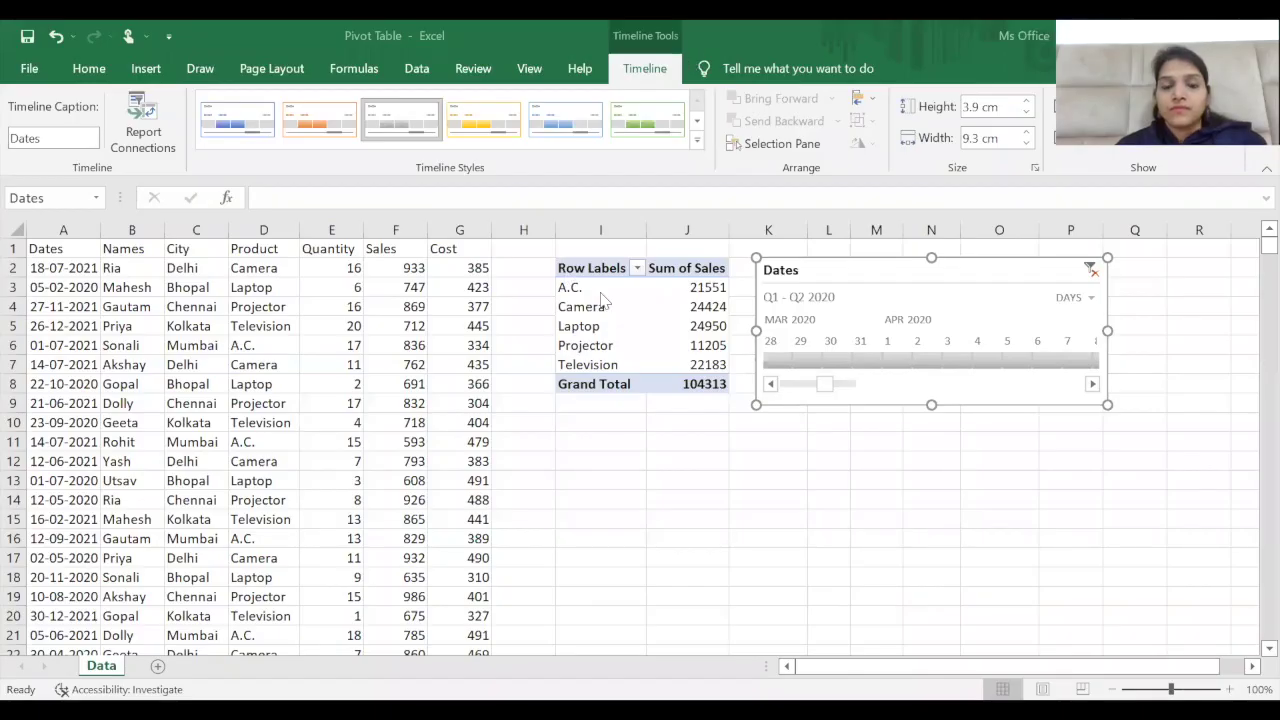
left_click(867, 270)
key("Delete")
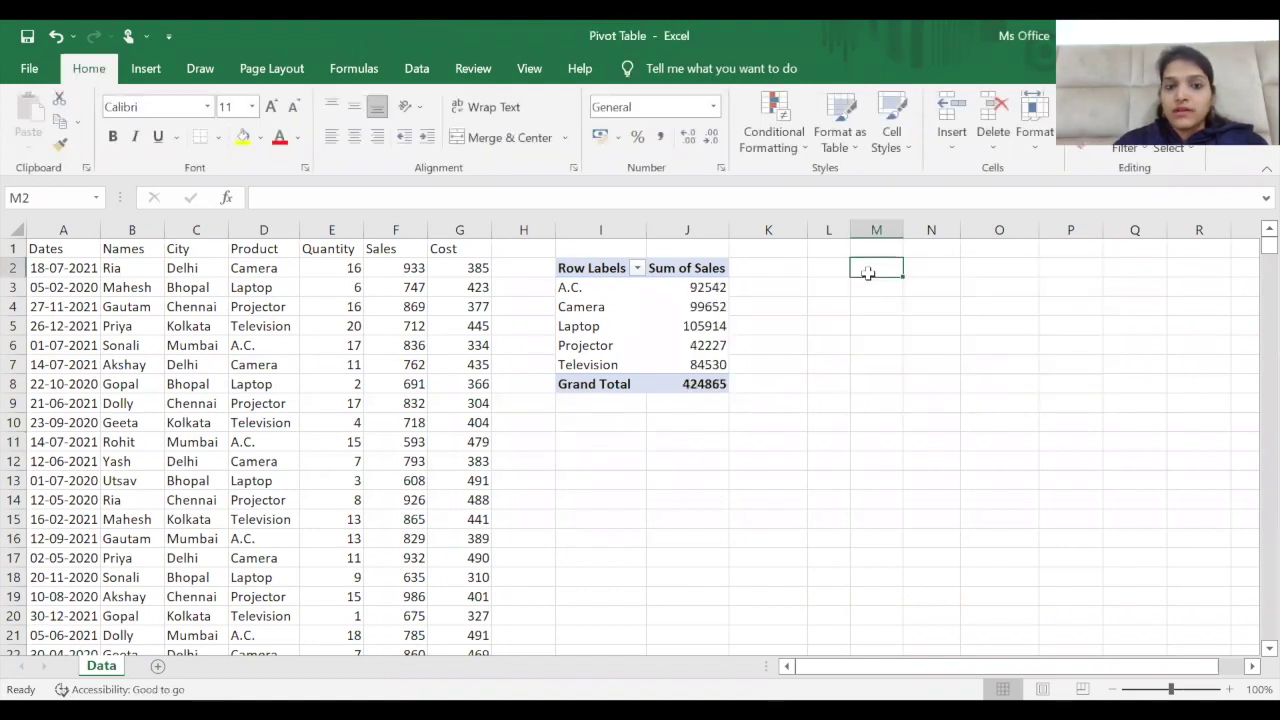
Step: Delete the pivot table beside the sales data by clearing the range H1:J8
left_click(540, 252)
key("shift+Down")
key("shift+Down")
key("shift+Down")
key("shift+Down")
key("shift+Down")
key("shift+Down")
key("shift+Down")
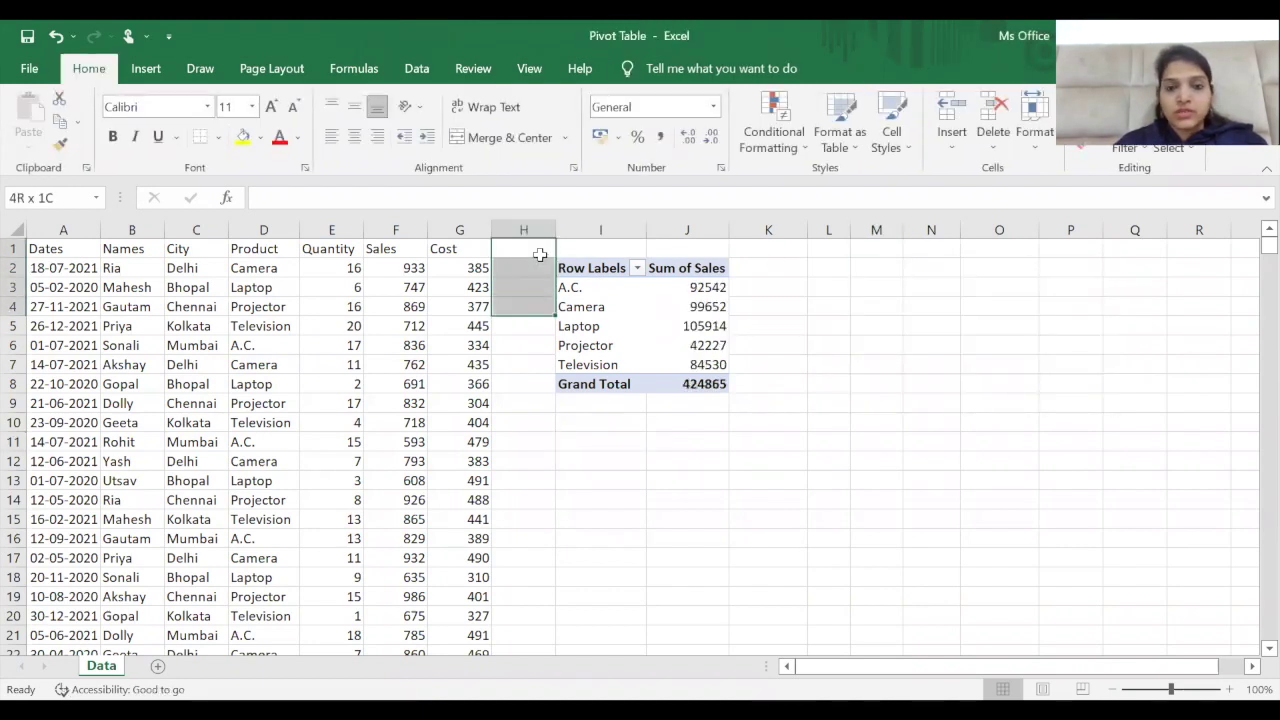
key("shift+Right")
key("shift+Right")
key("Delete")
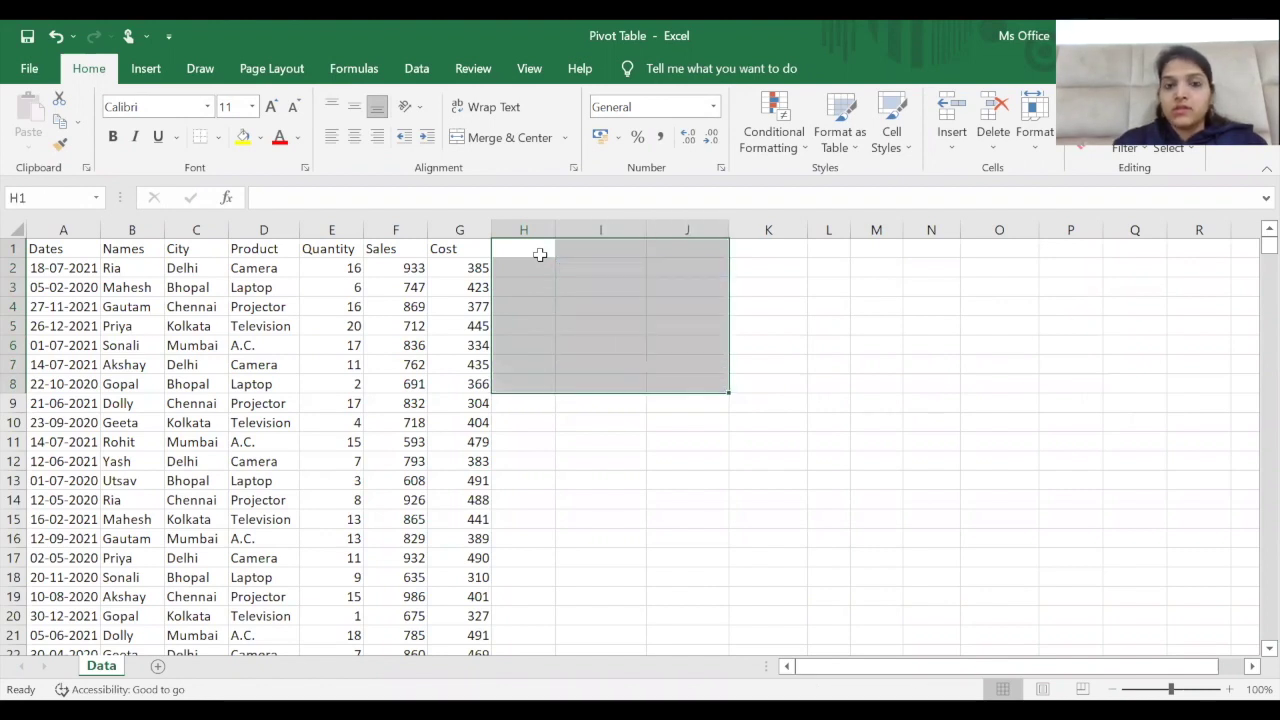
Step: Create a new pivot table from the sales data range A1:G569, placed on the existing Data worksheet at cell I4
left_click(120, 345)
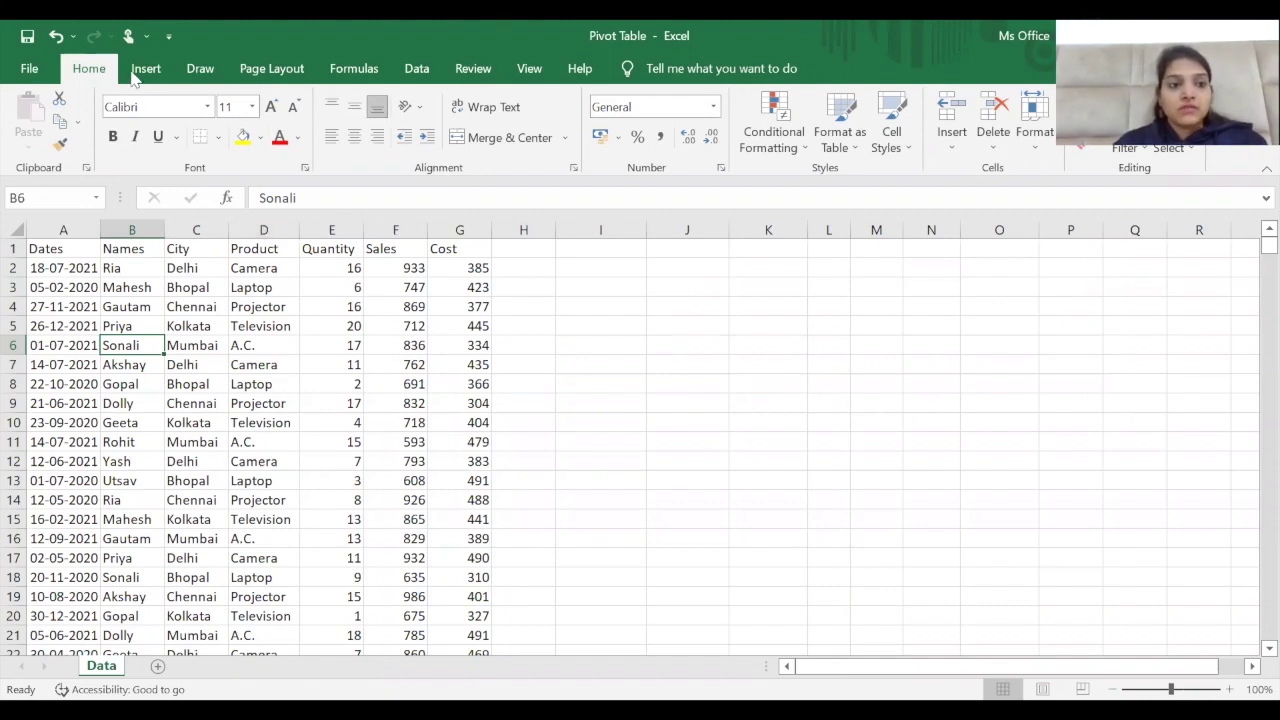
key("alt+n")
key("v")
key("t")
left_click(797, 284)
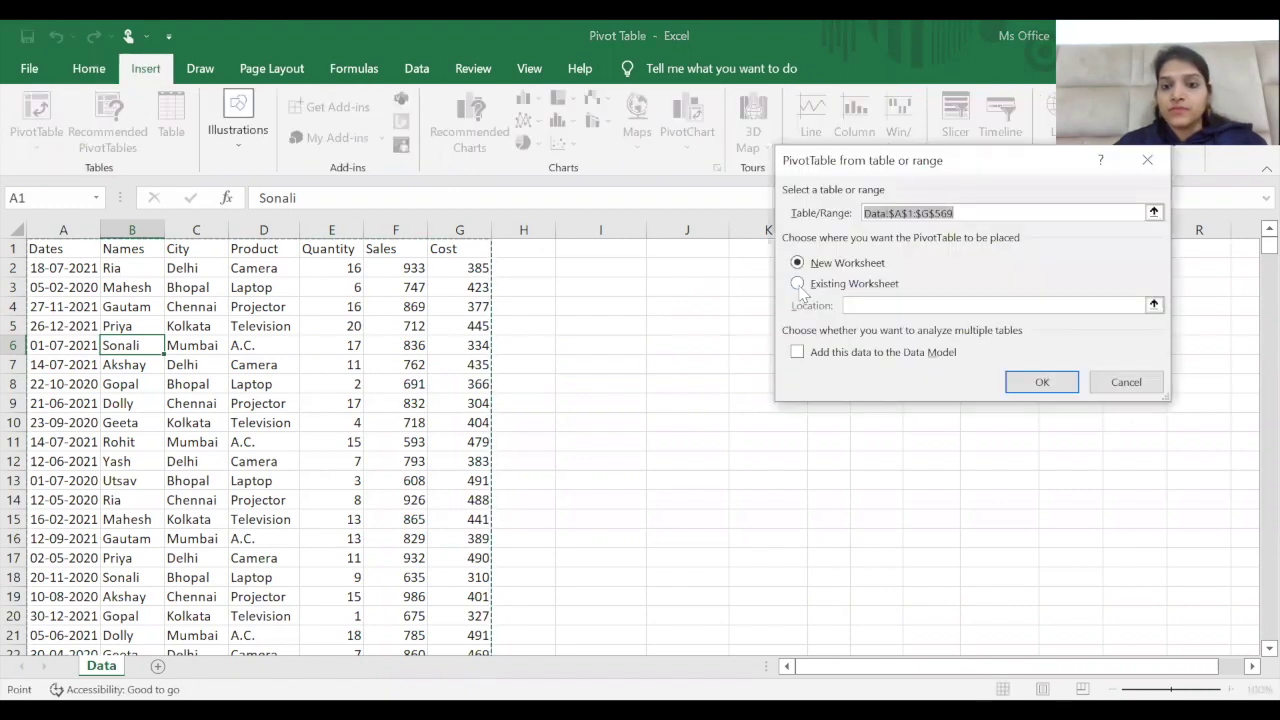
left_click(644, 296)
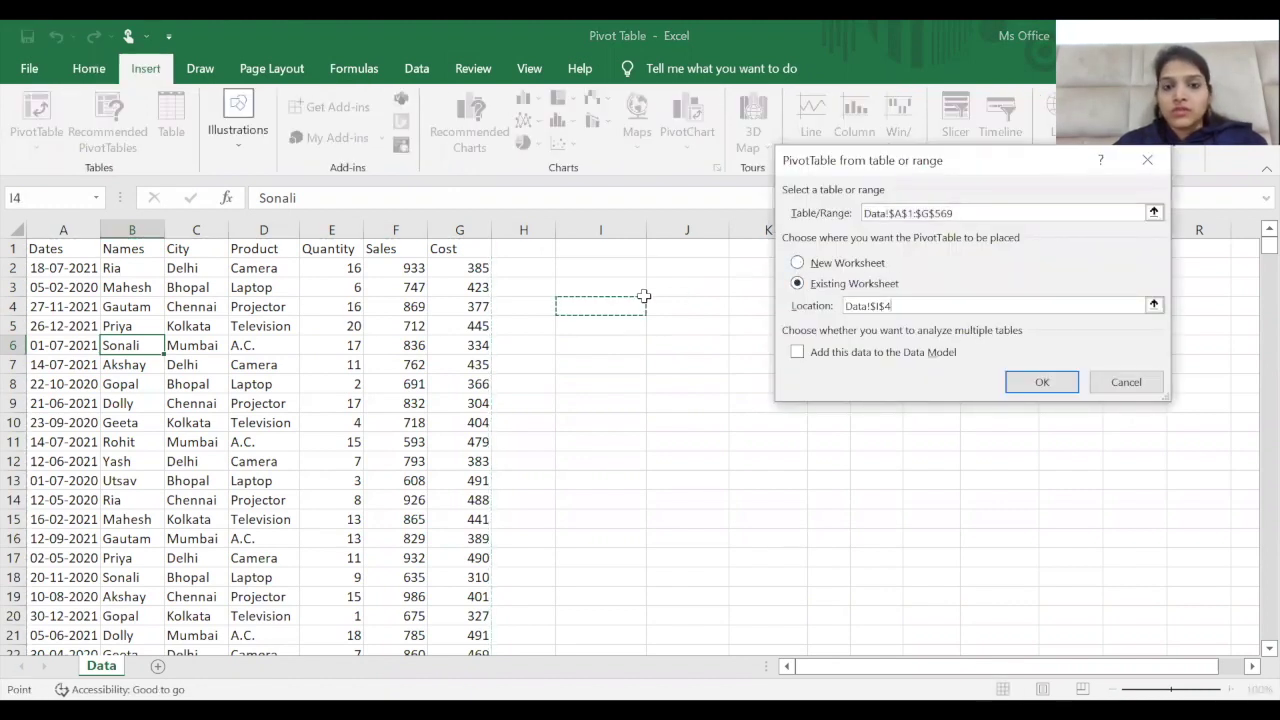
left_click(1037, 384)
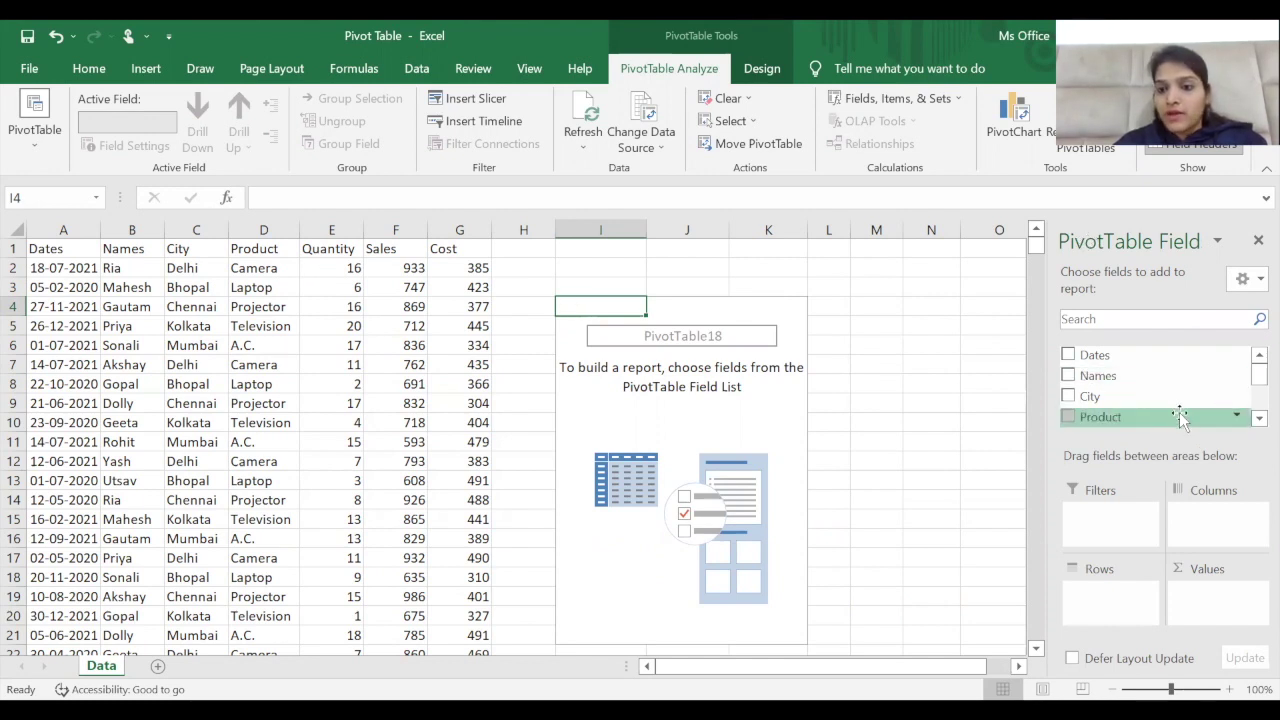
Step: Add Product to the pivot table's rows and Sales to its values
left_click_drag(1181, 418, 1102, 610)
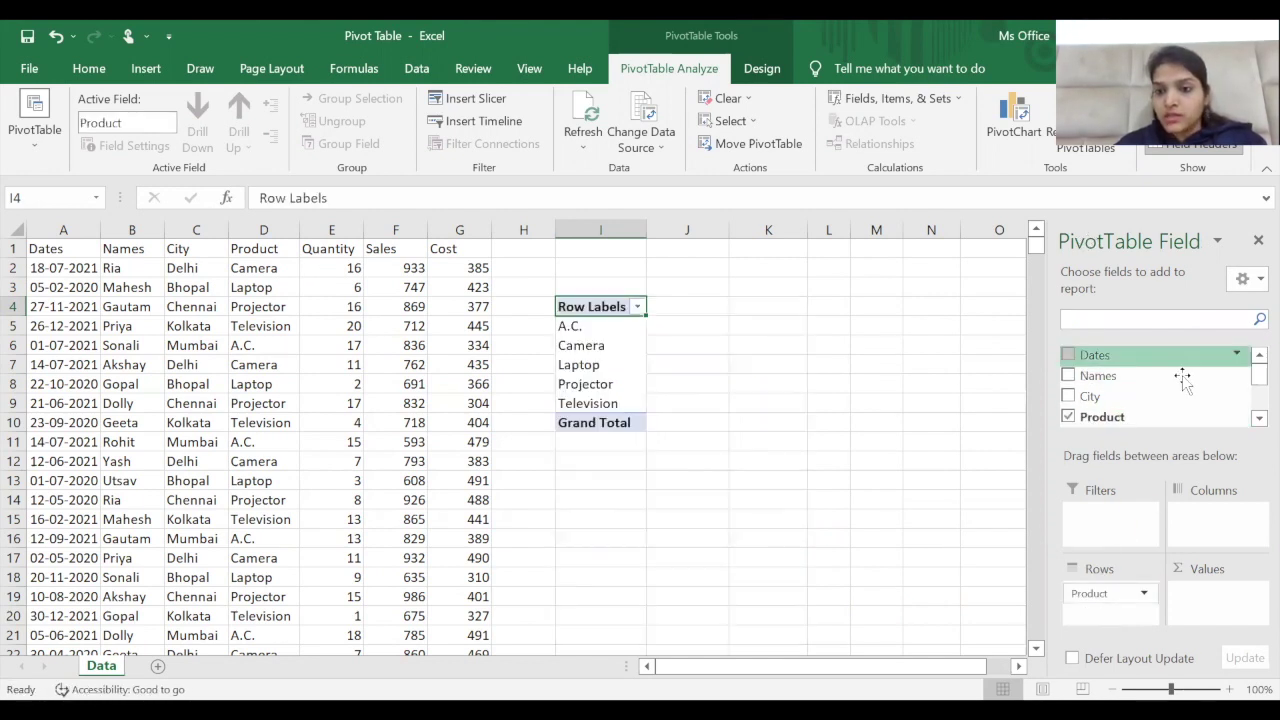
scroll(1160, 388, "down", 1)
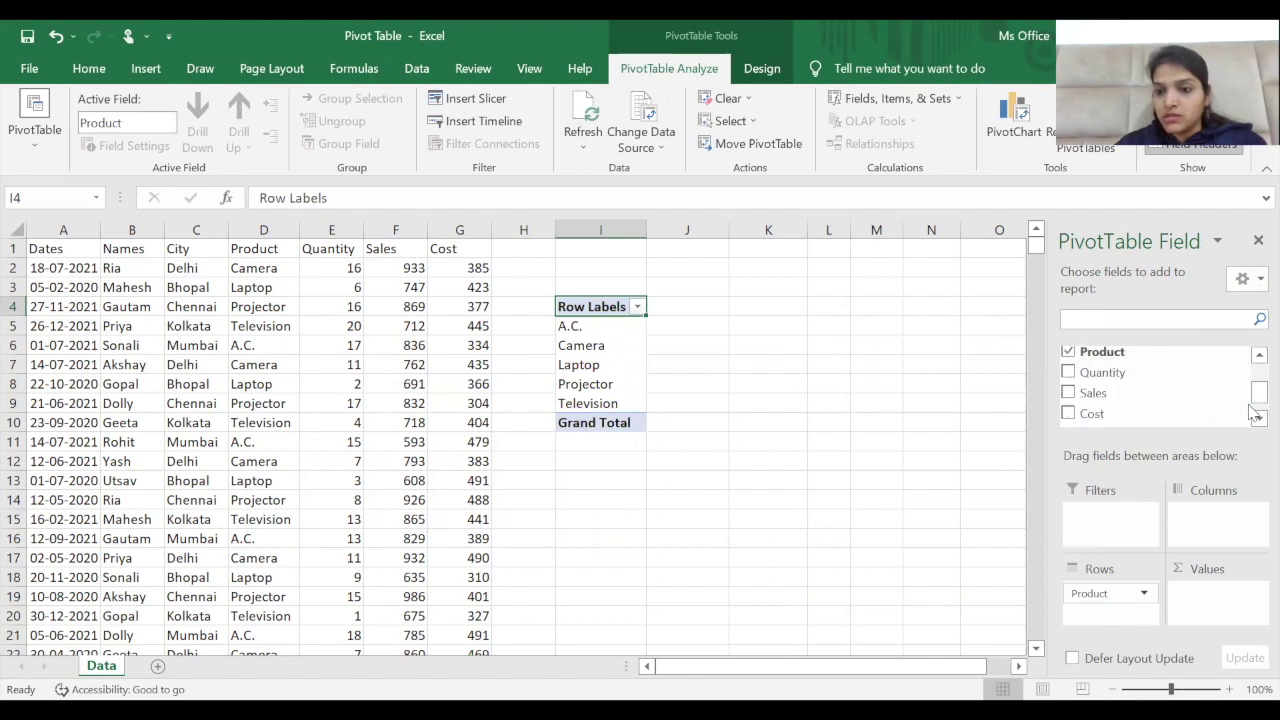
left_click_drag(1190, 400, 1225, 620)
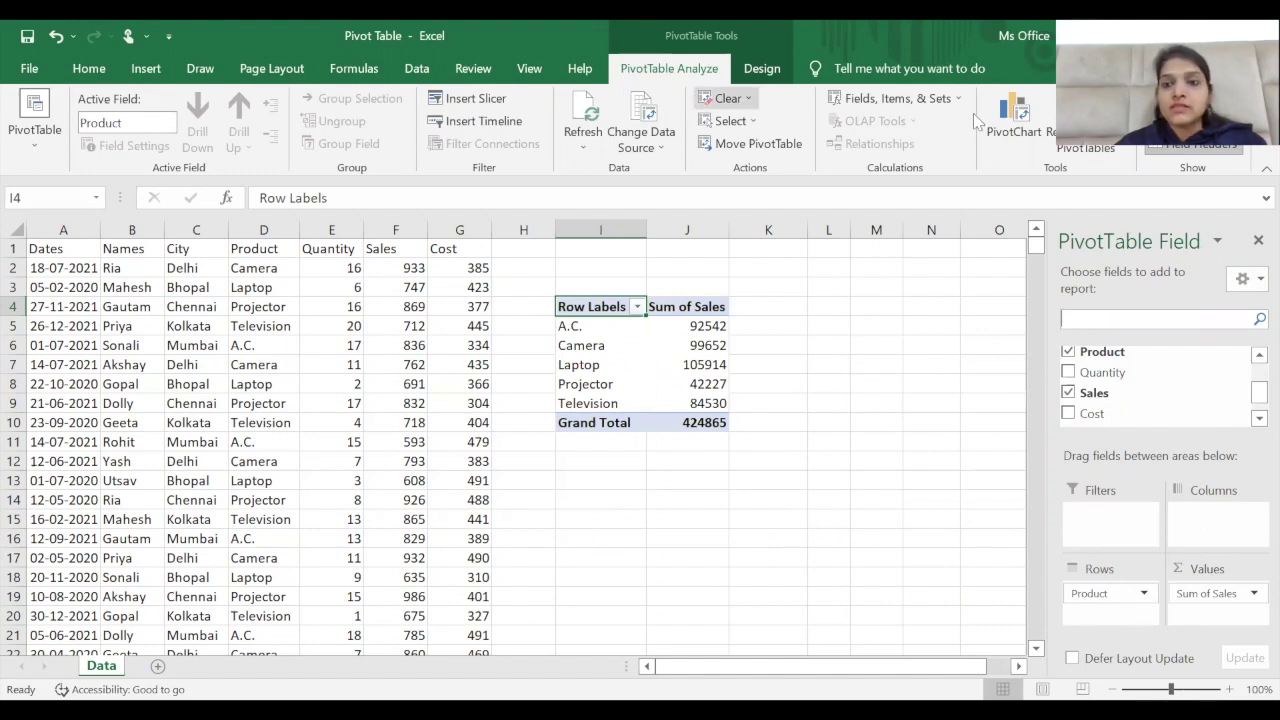
Step: Preview the Line chart type, and insert a Clustered Column pivot chart from the pivot table
left_click(1015, 120)
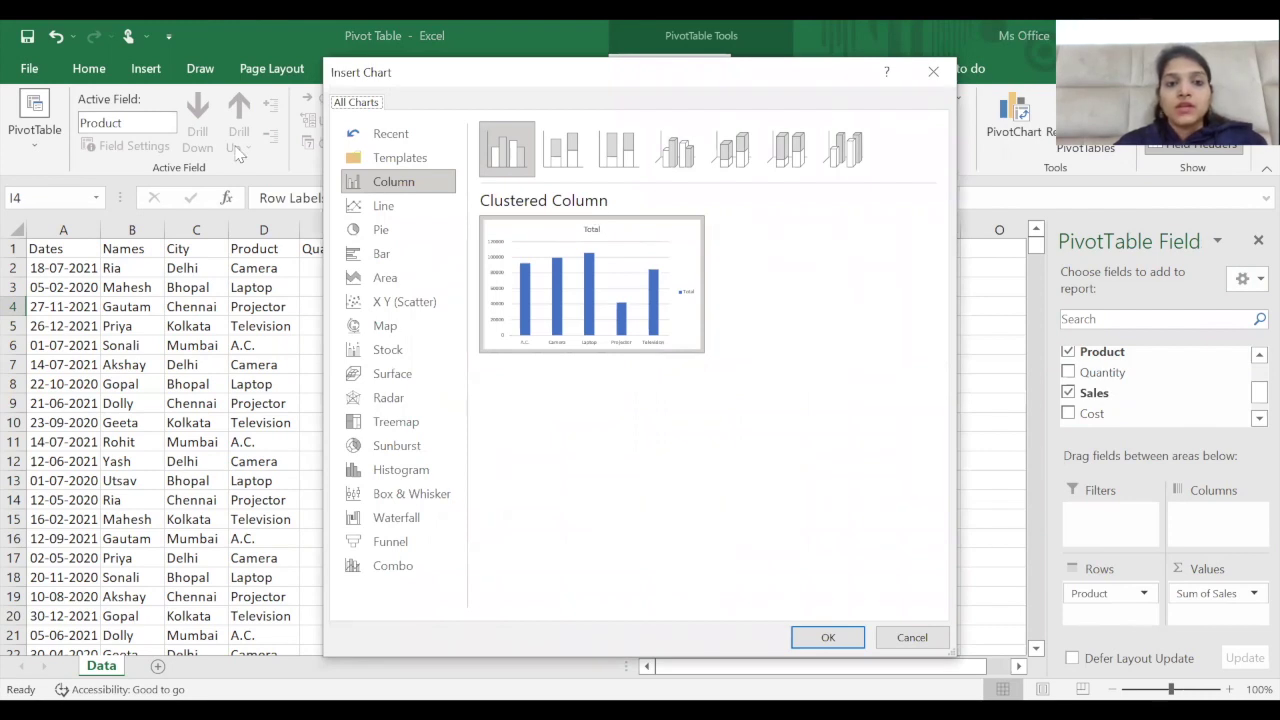
left_click(392, 206)
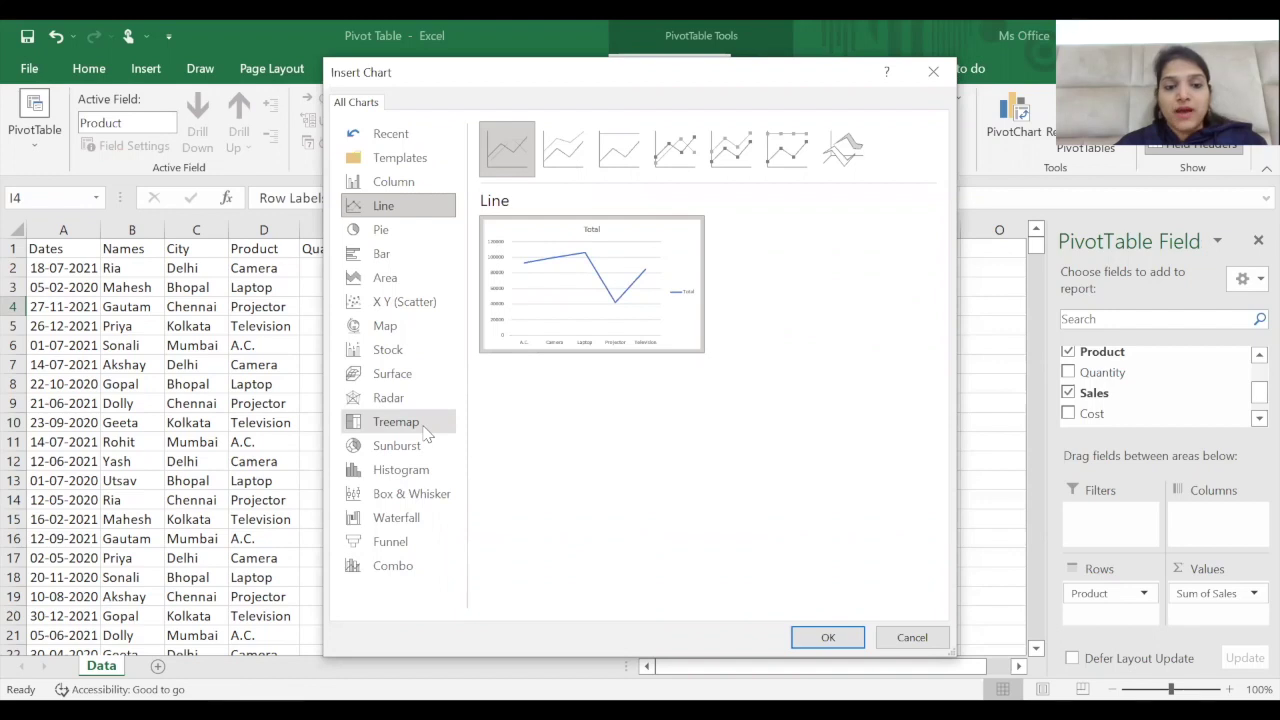
left_click(391, 184)
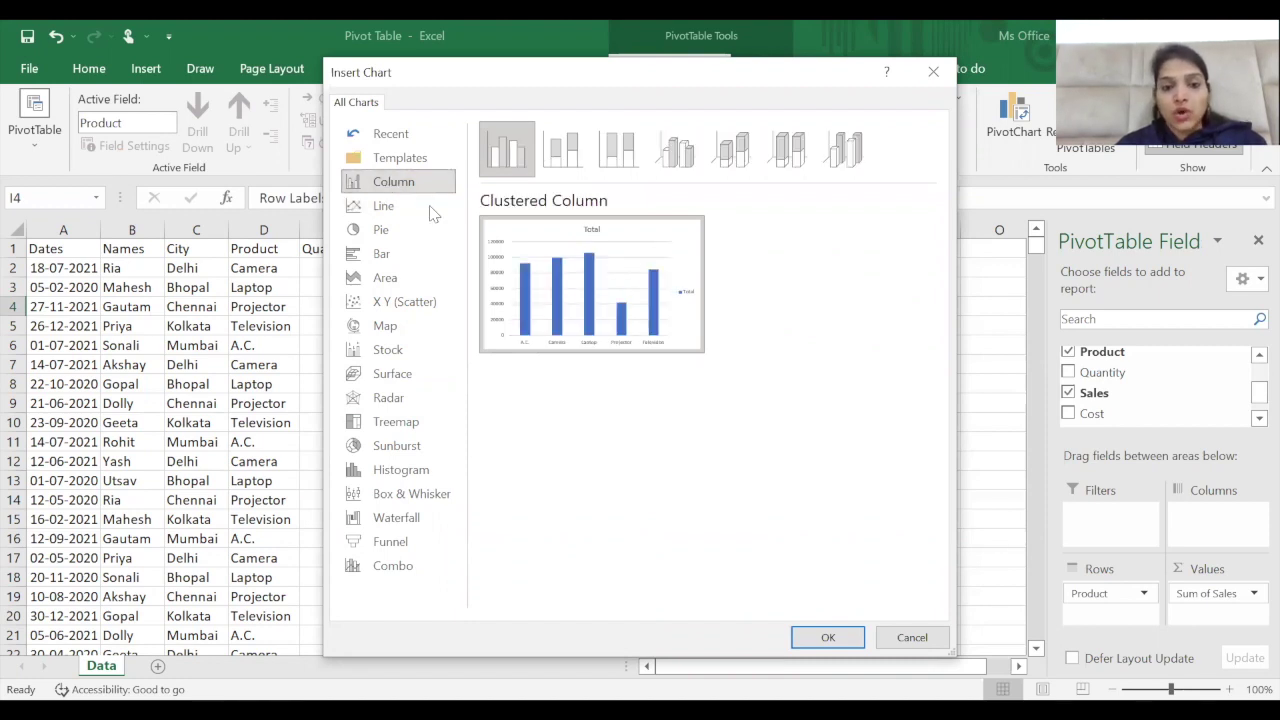
left_click(827, 637)
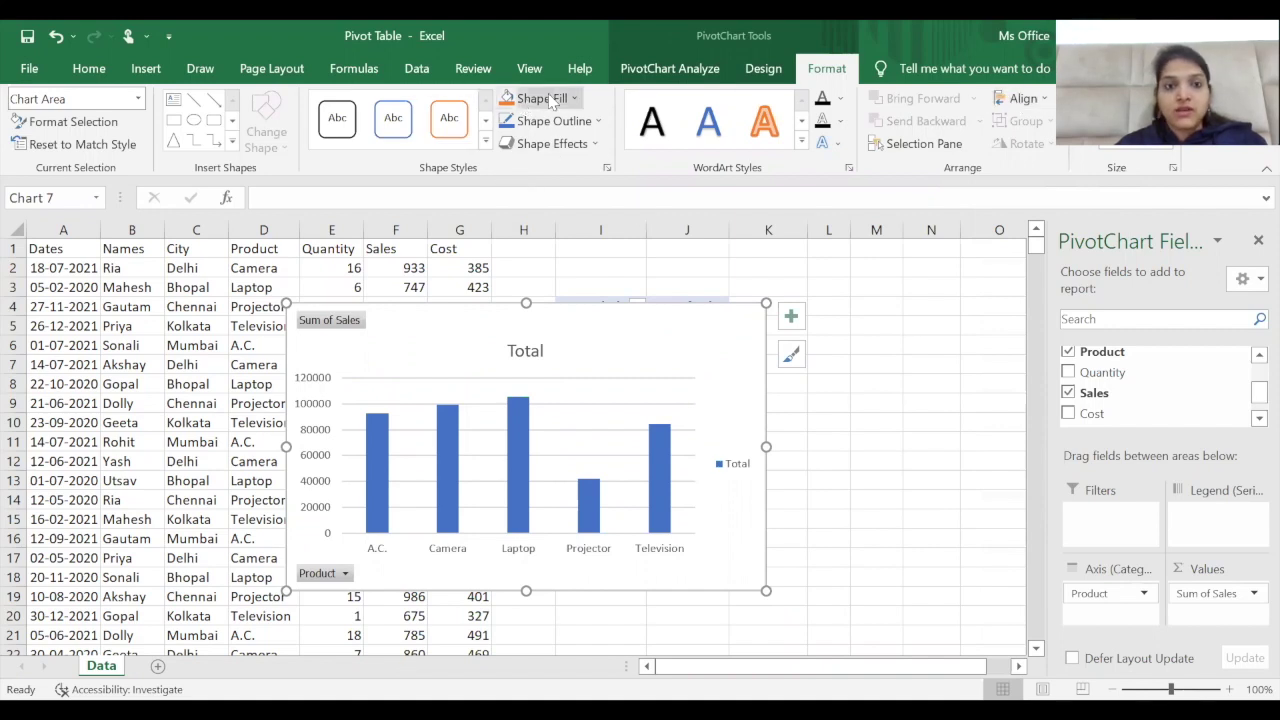
Step: Fill the pivot chart's background with a light blue theme colour and give it a darker blue outline
left_click(577, 98)
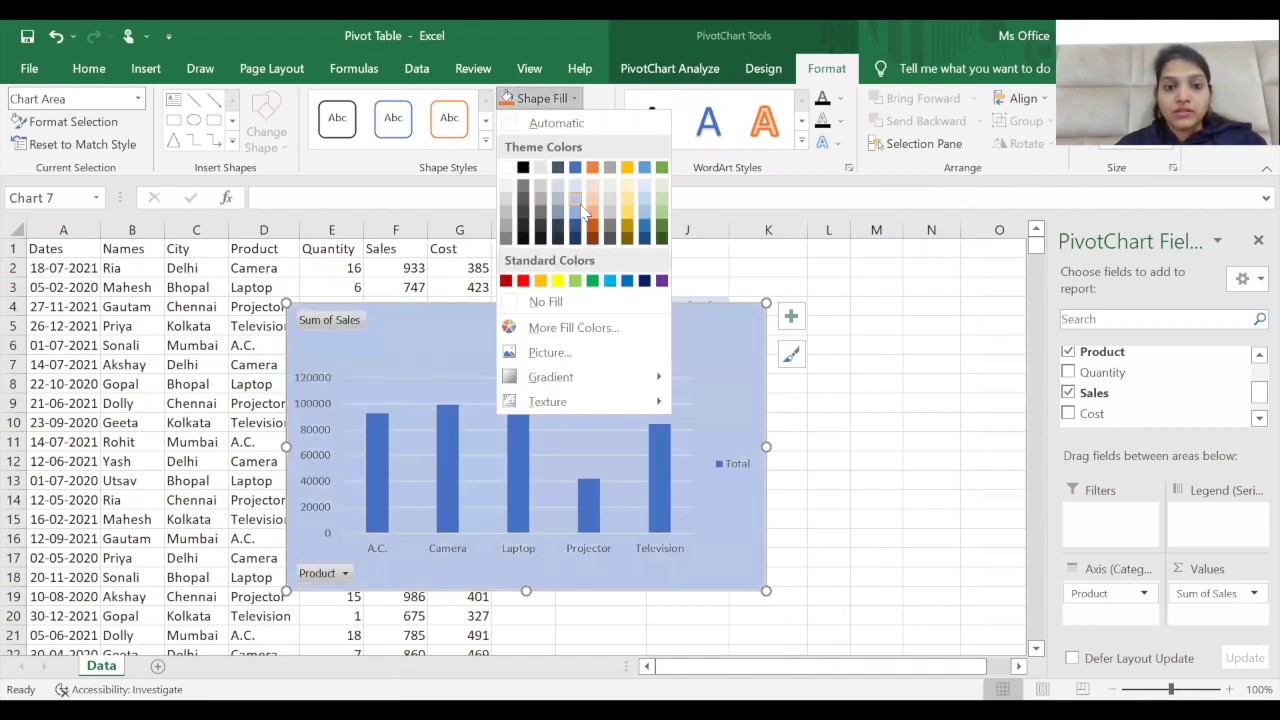
left_click(583, 210)
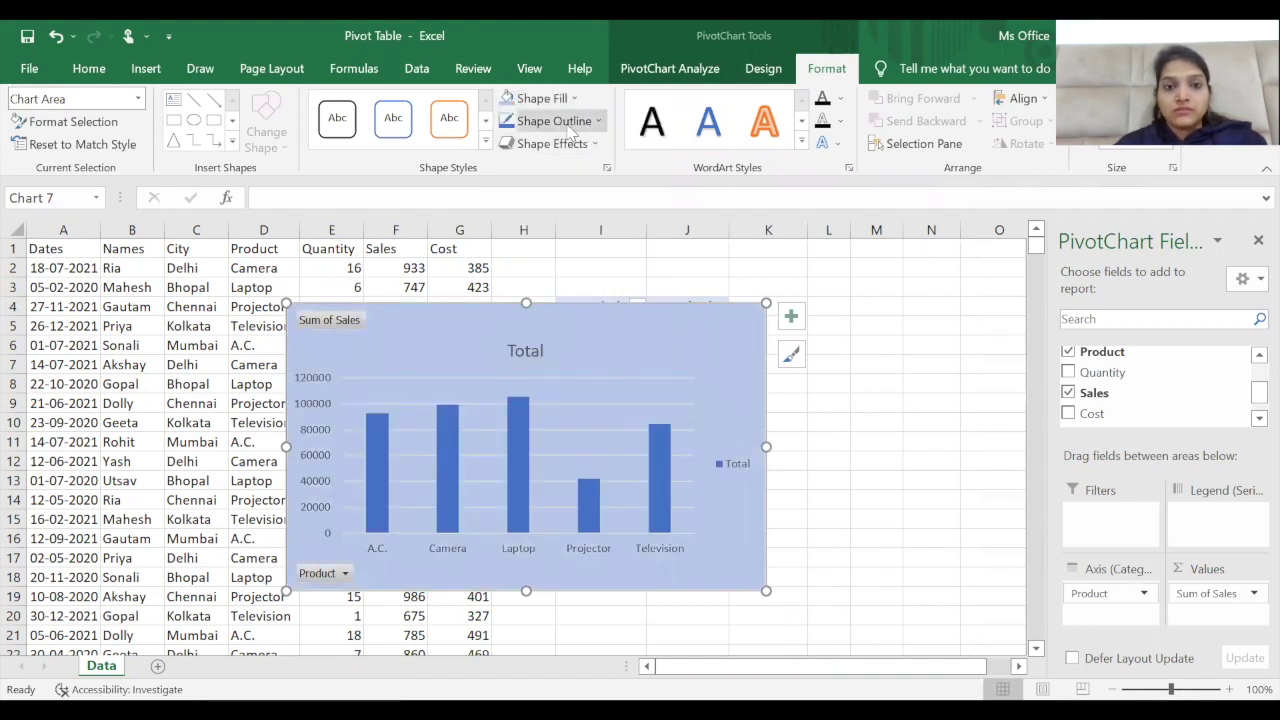
left_click(568, 124)
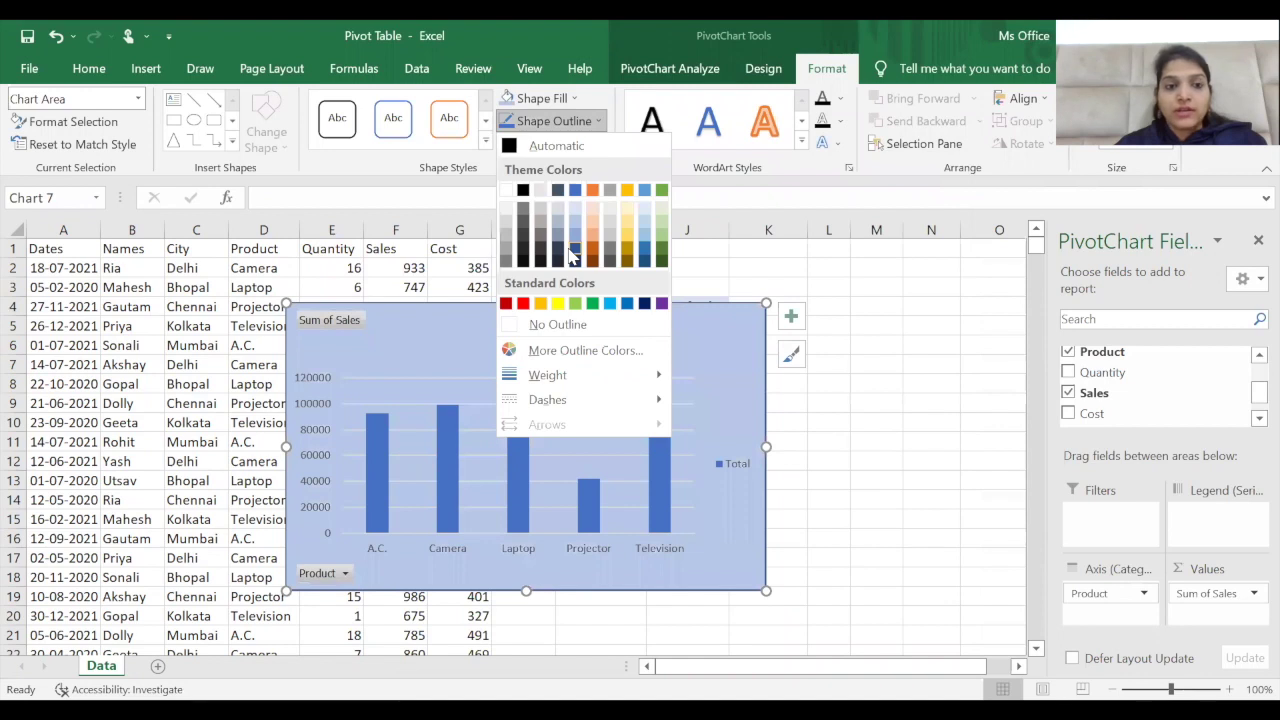
left_click(570, 253)
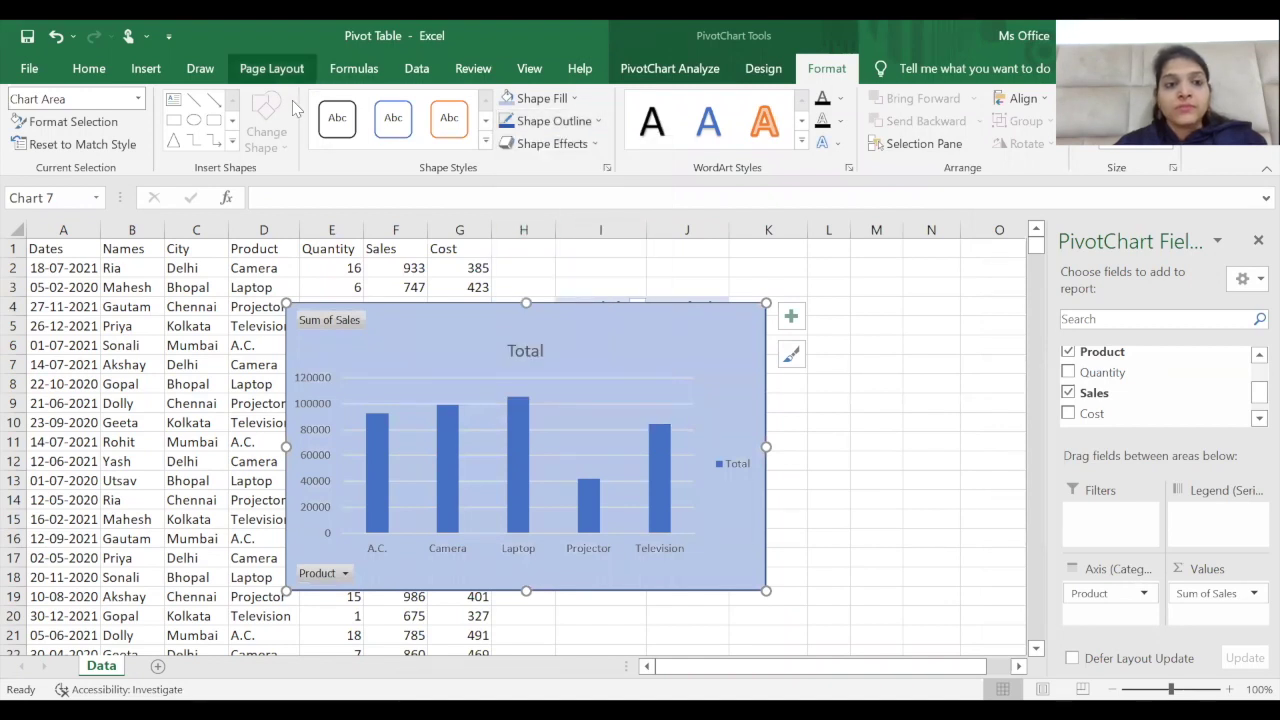
left_click(563, 146)
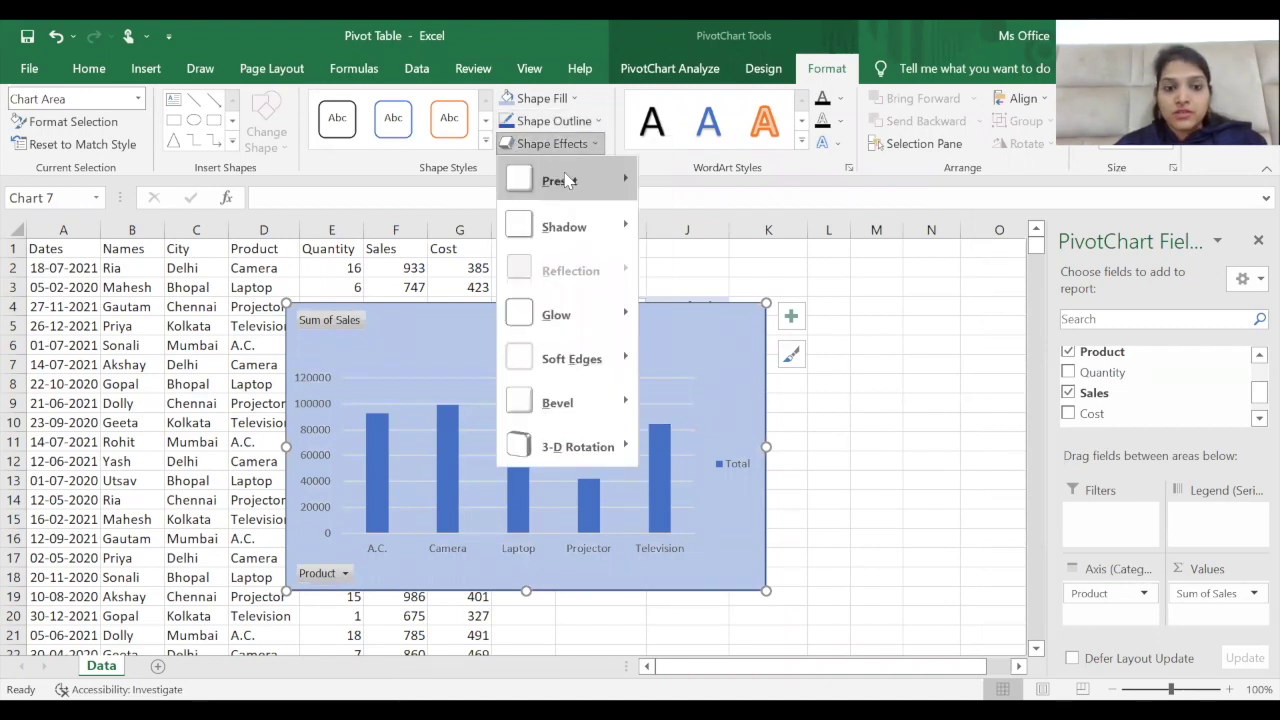
mouse_move(566, 180)
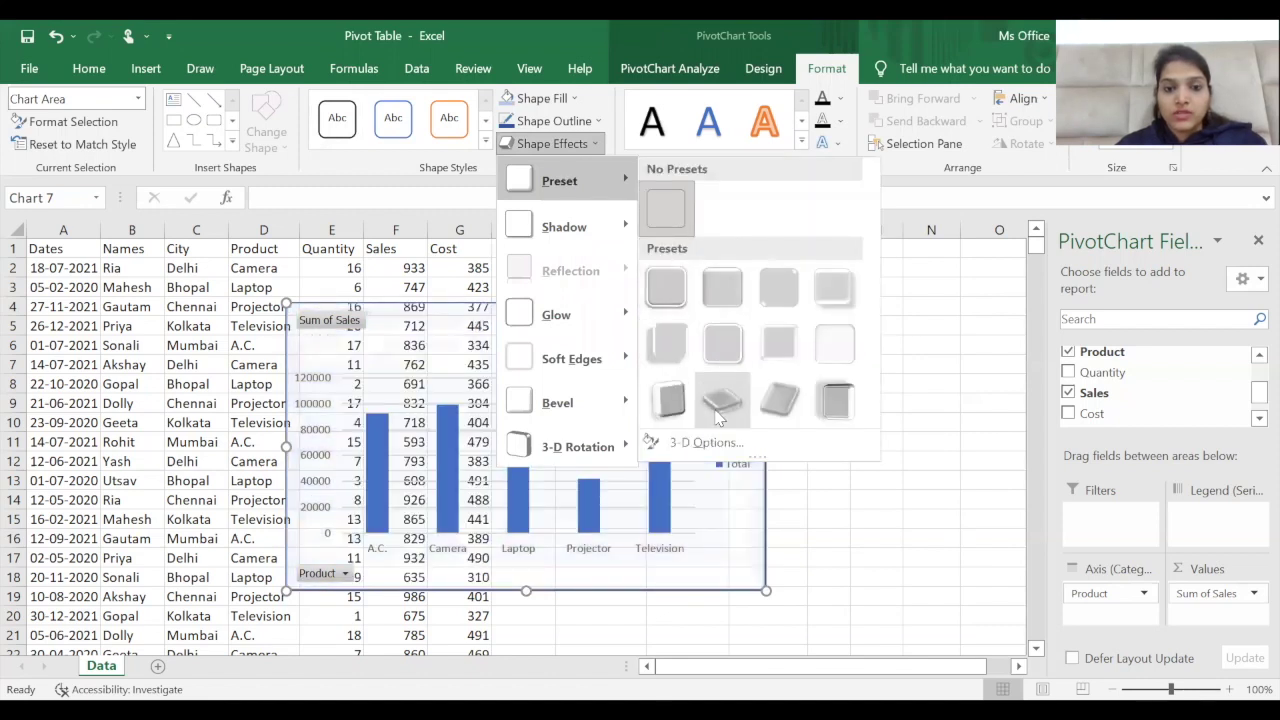
left_click(888, 560)
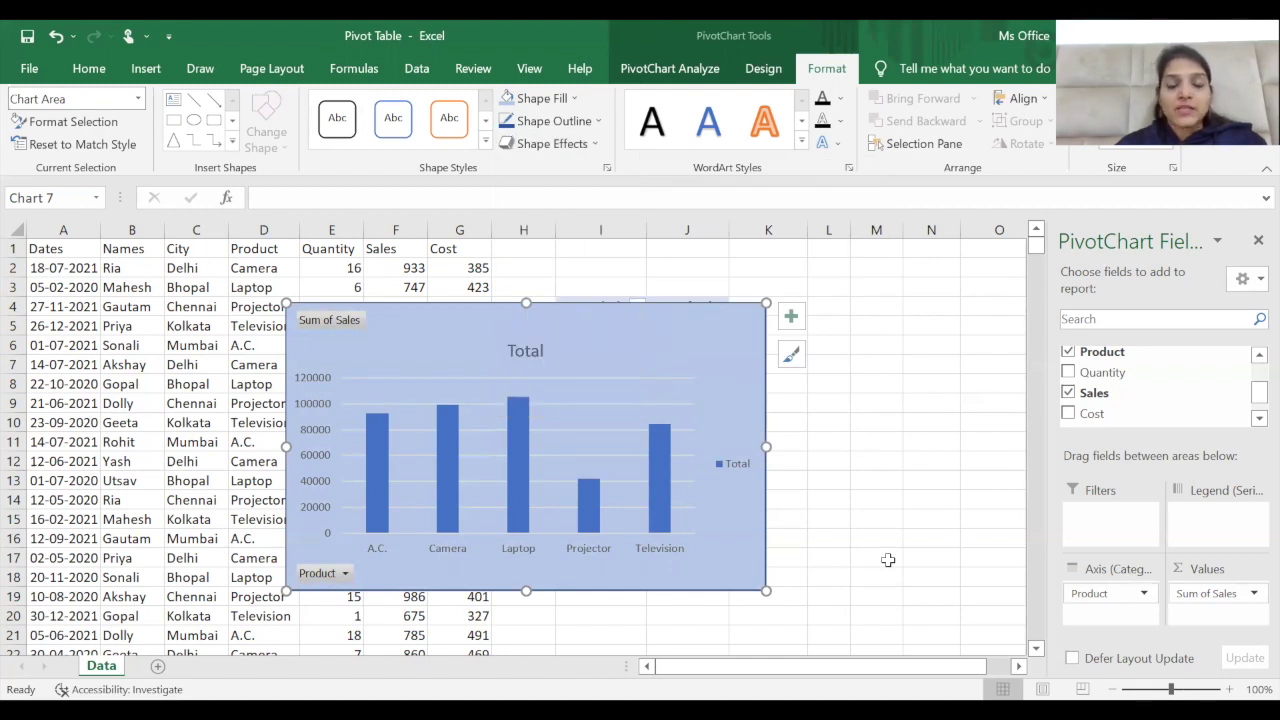